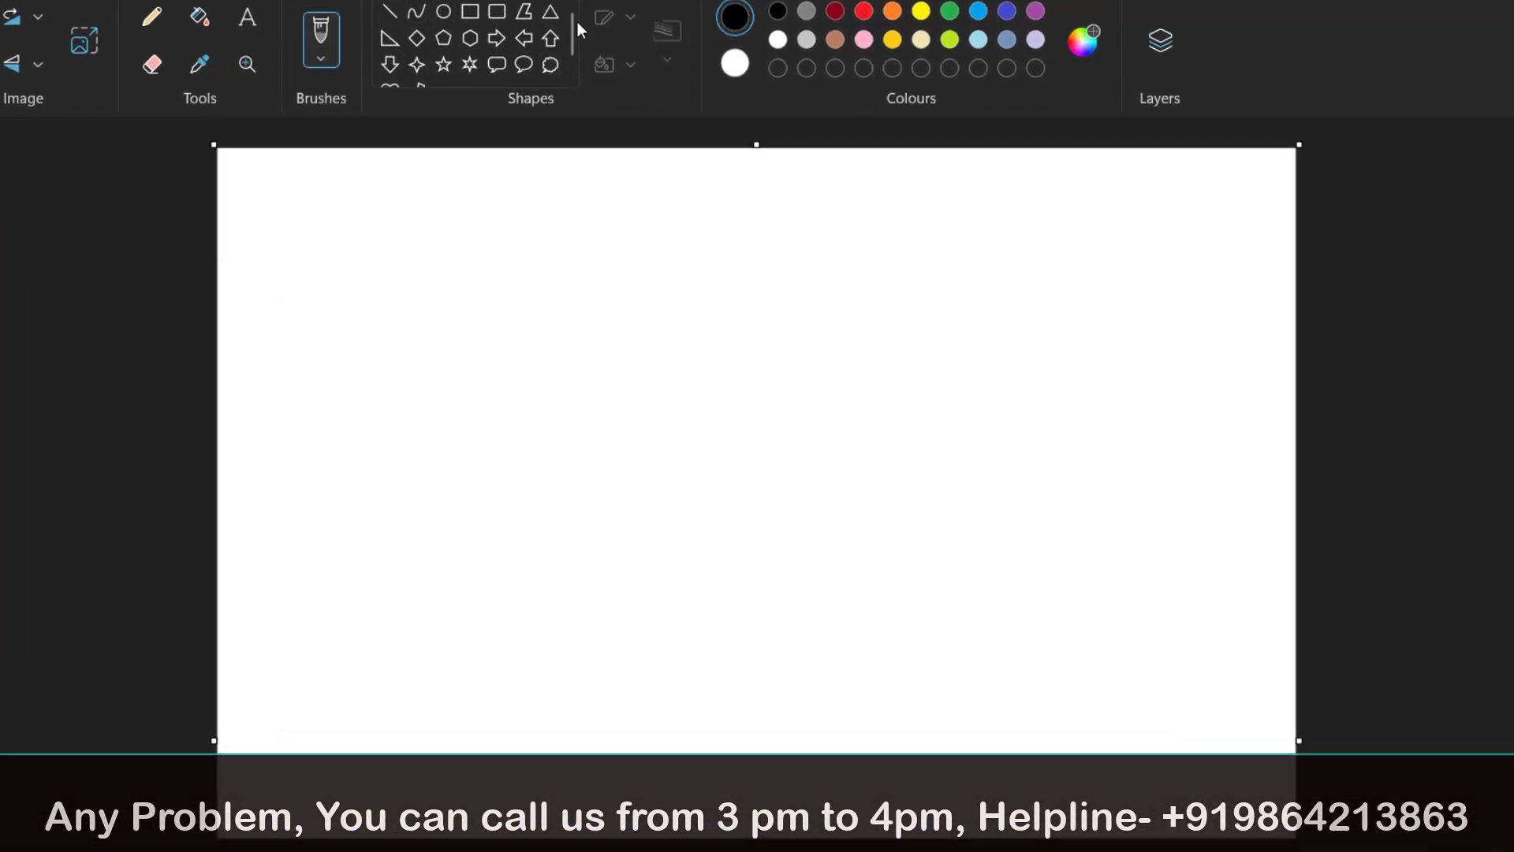
Draw a trial S-shaped line on the blank canvas with the Curve tool, then delete it
{"action": "left_click", "coordinate": [416, 13]}
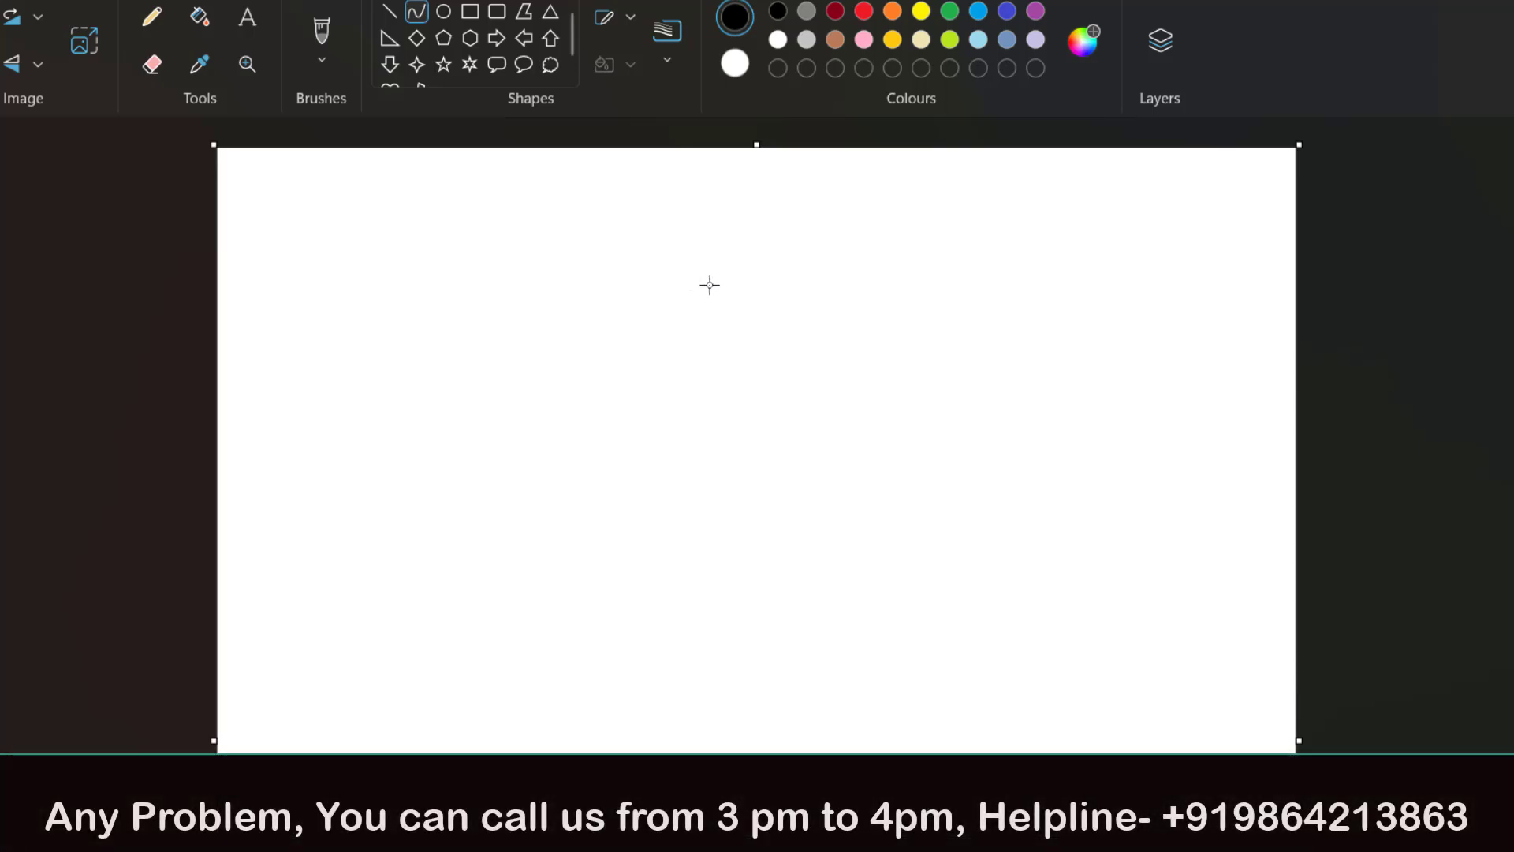
{"action": "left_click_drag", "start_coordinate": [709, 285], "coordinate": [709, 496]}
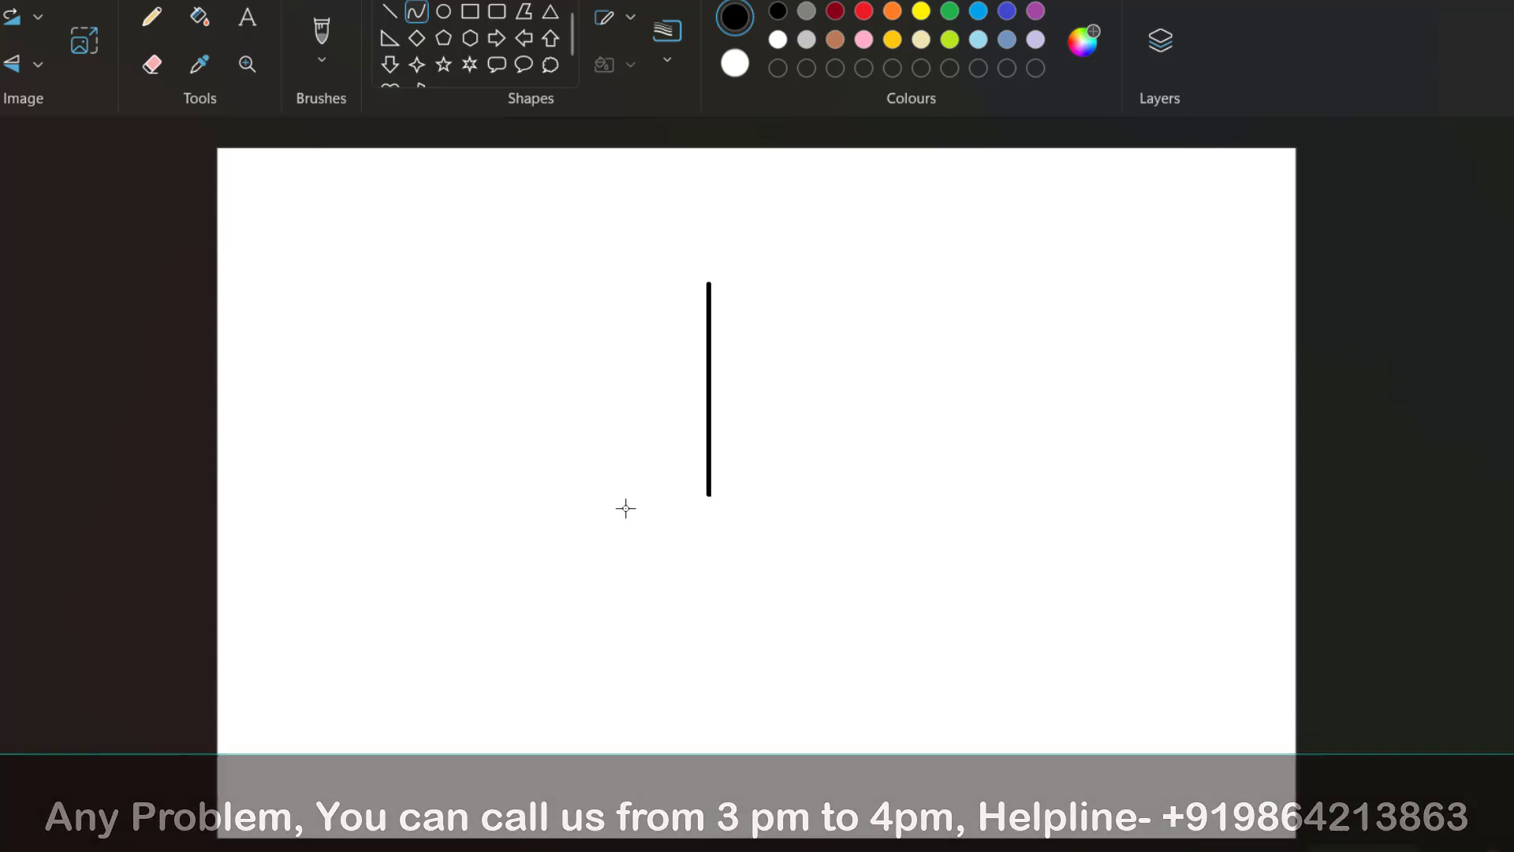
{"action": "left_click", "coordinate": [650, 429]}
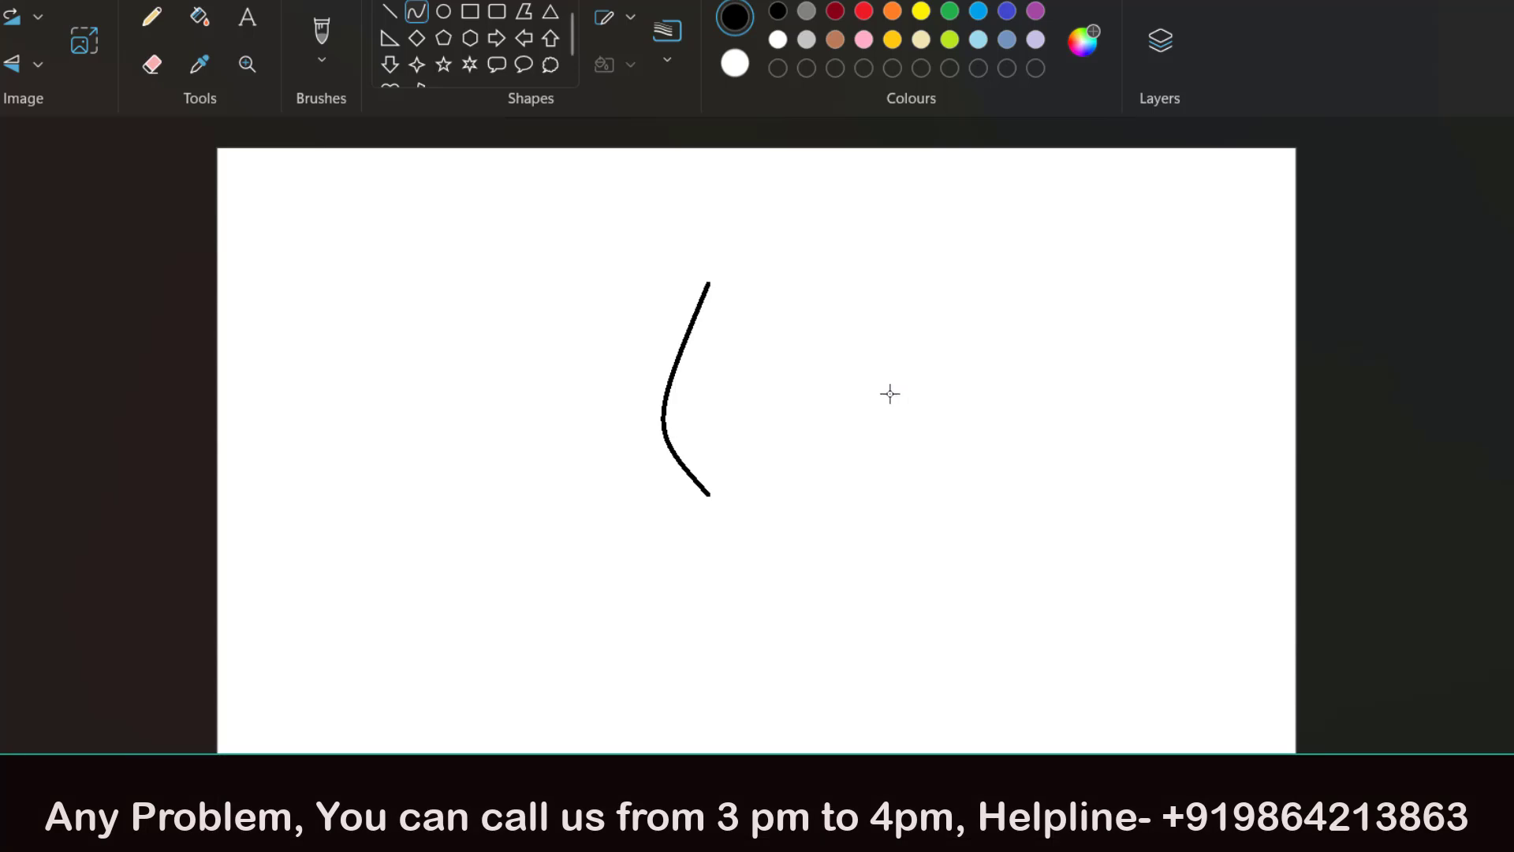
{"action": "left_click_drag", "start_coordinate": [892, 356], "coordinate": [887, 392]}
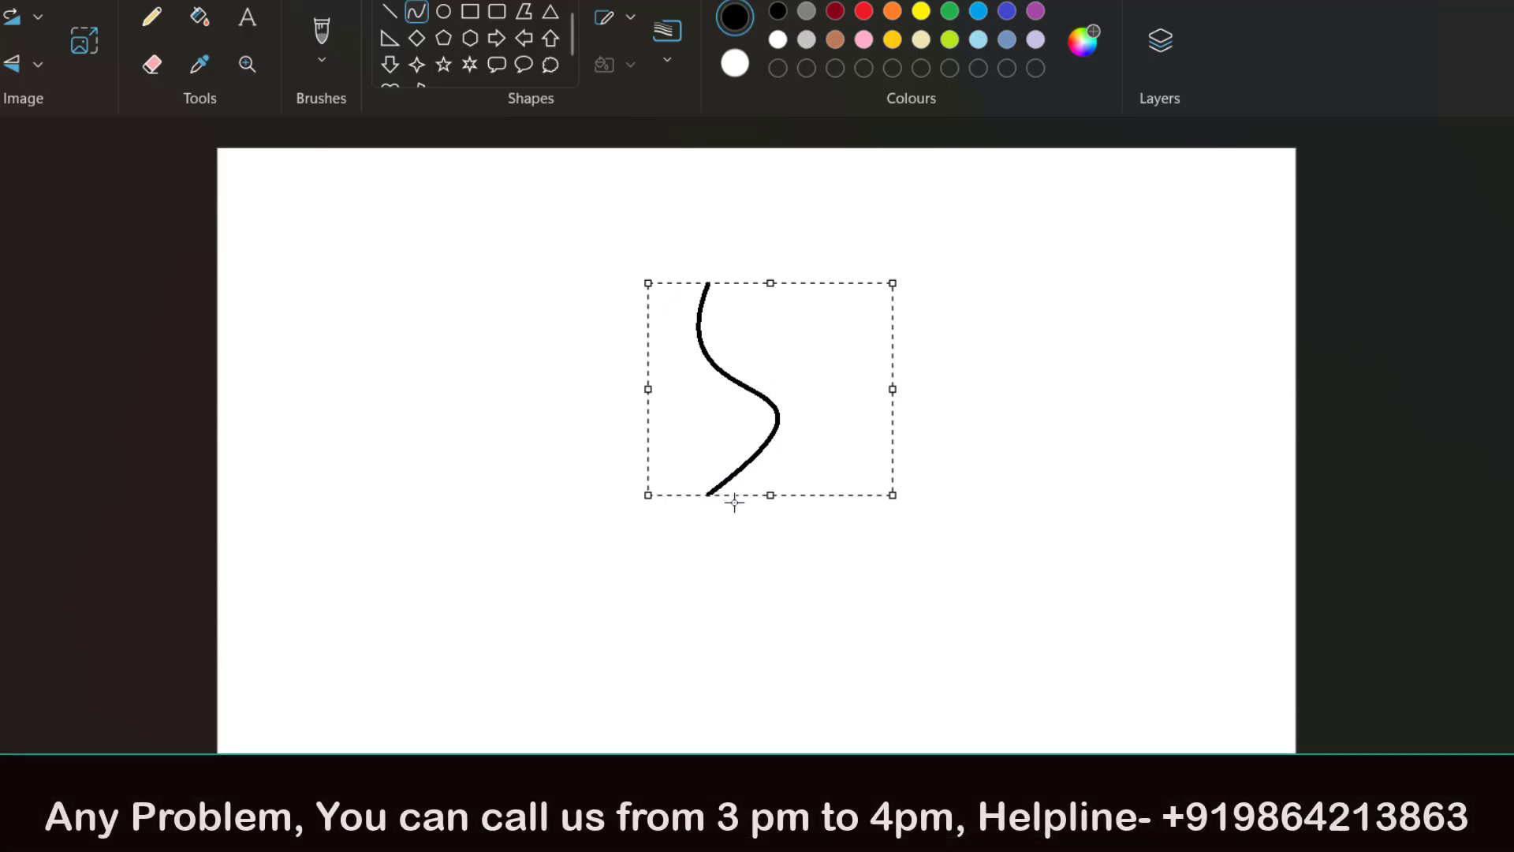
{"action": "key", "text": "Delete"}
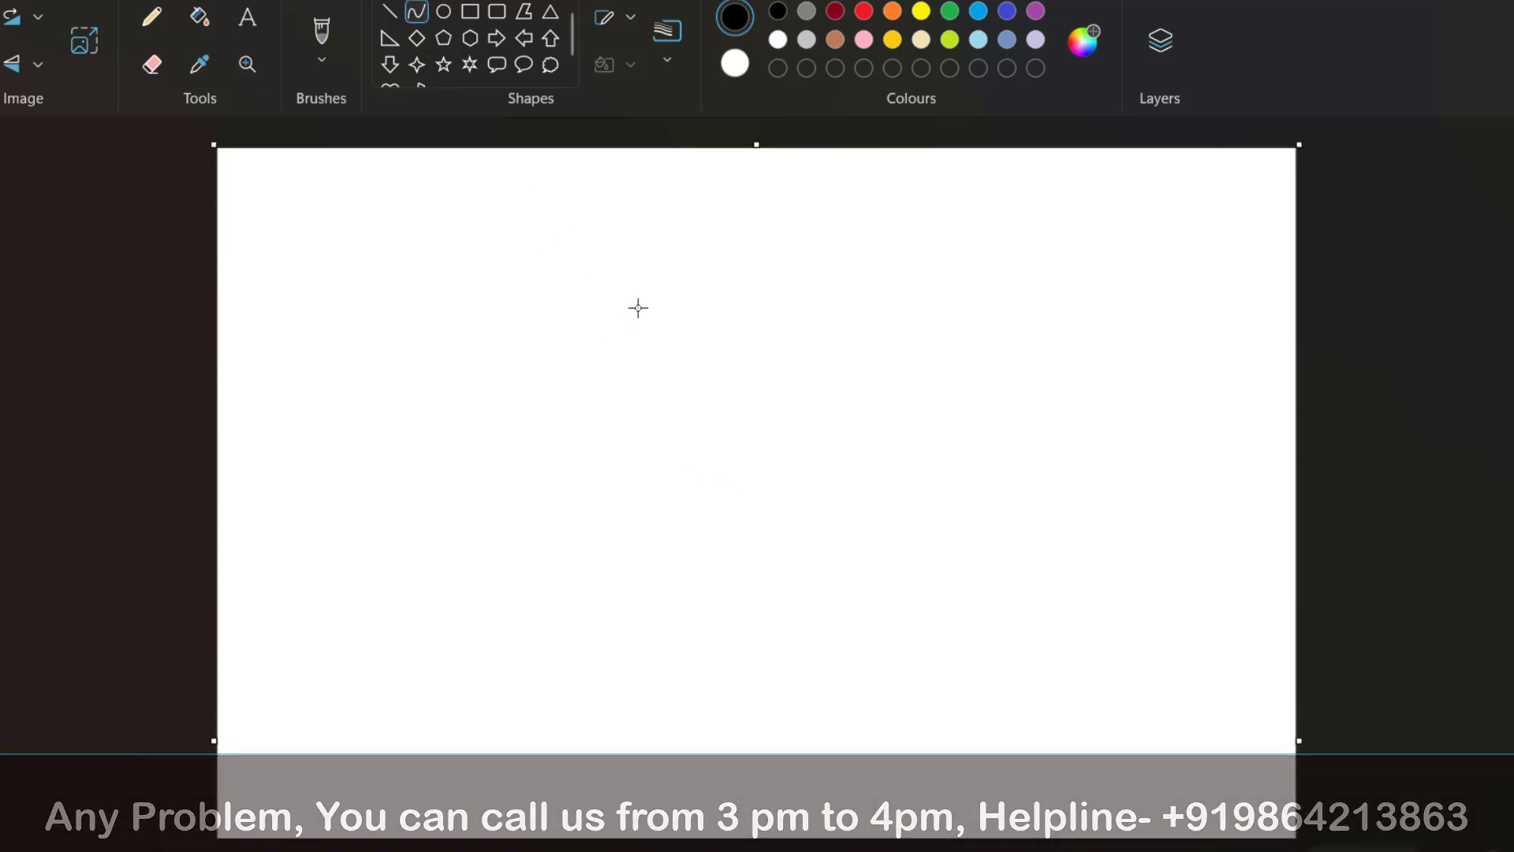
Draw a black vertical line with the Curve tool and bend it outward to the left
{"action": "left_click_drag", "start_coordinate": [635, 298], "coordinate": [637, 508]}
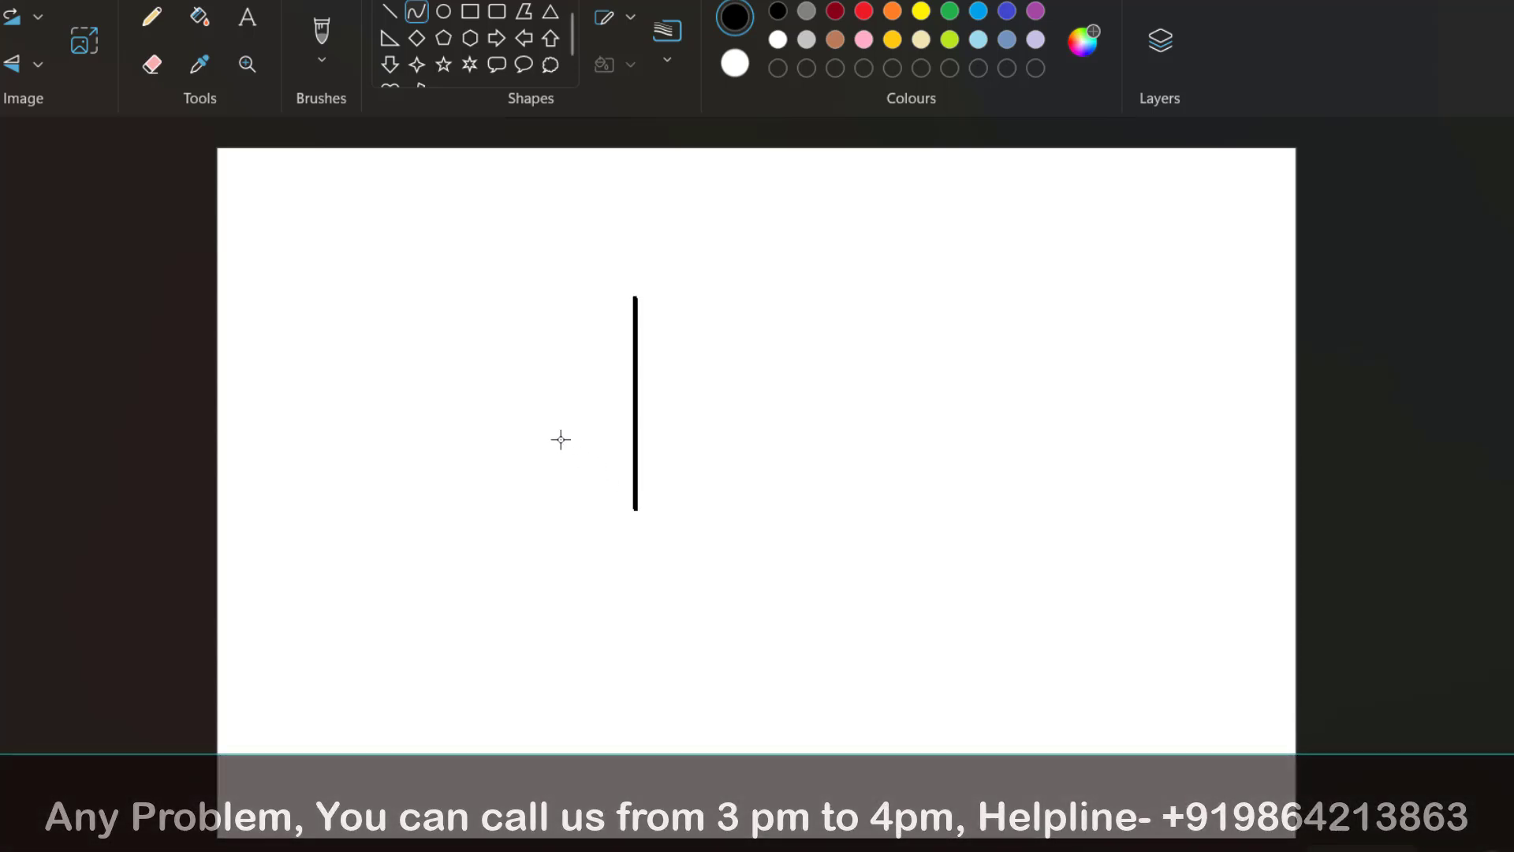
{"action": "left_click_drag", "start_coordinate": [561, 439], "coordinate": [531, 463]}
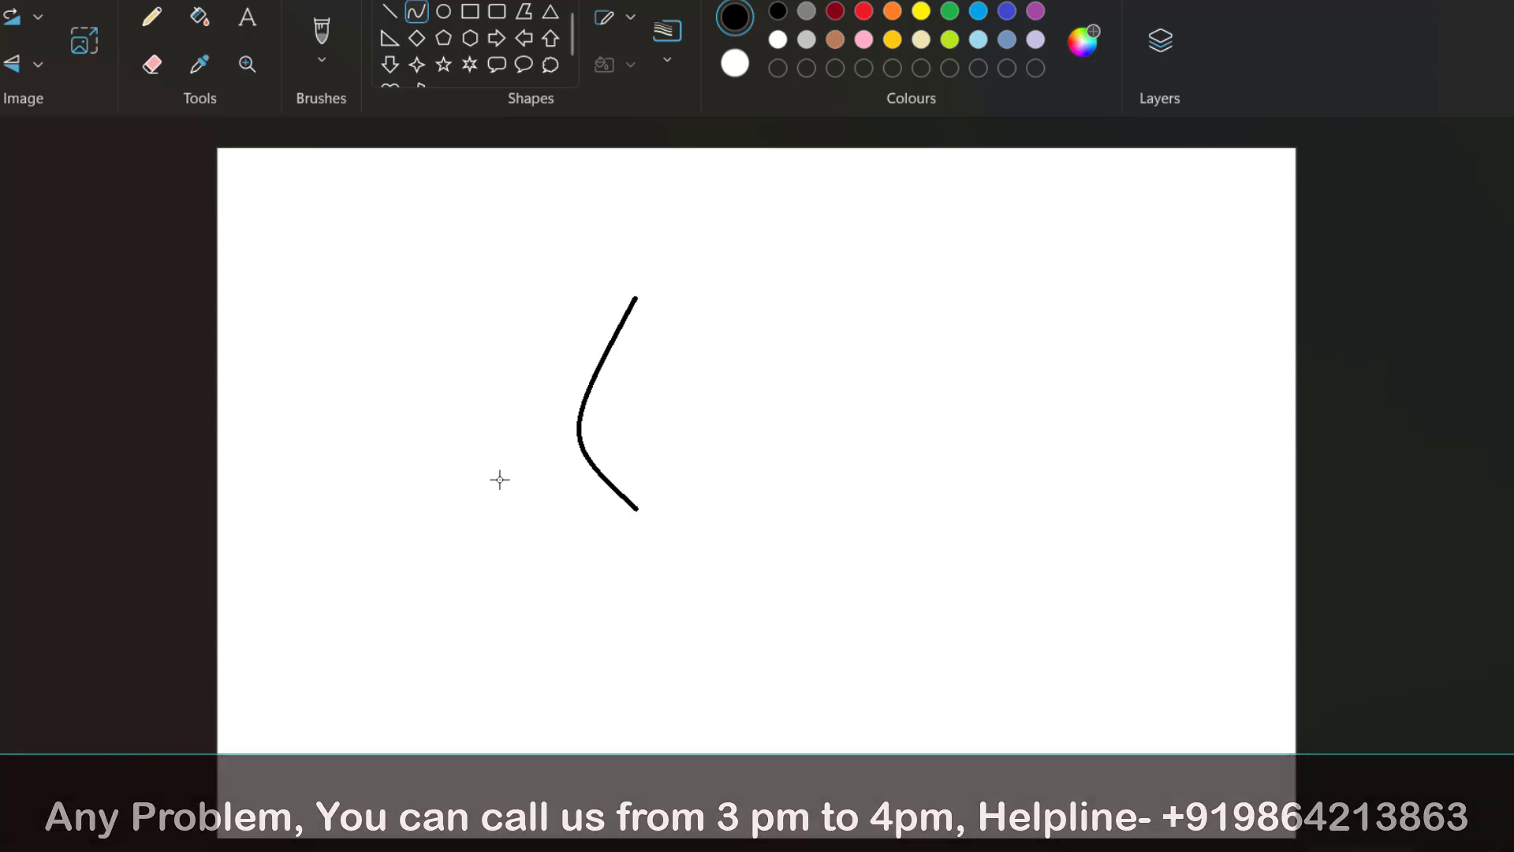
{"action": "left_click", "coordinate": [422, 12]}
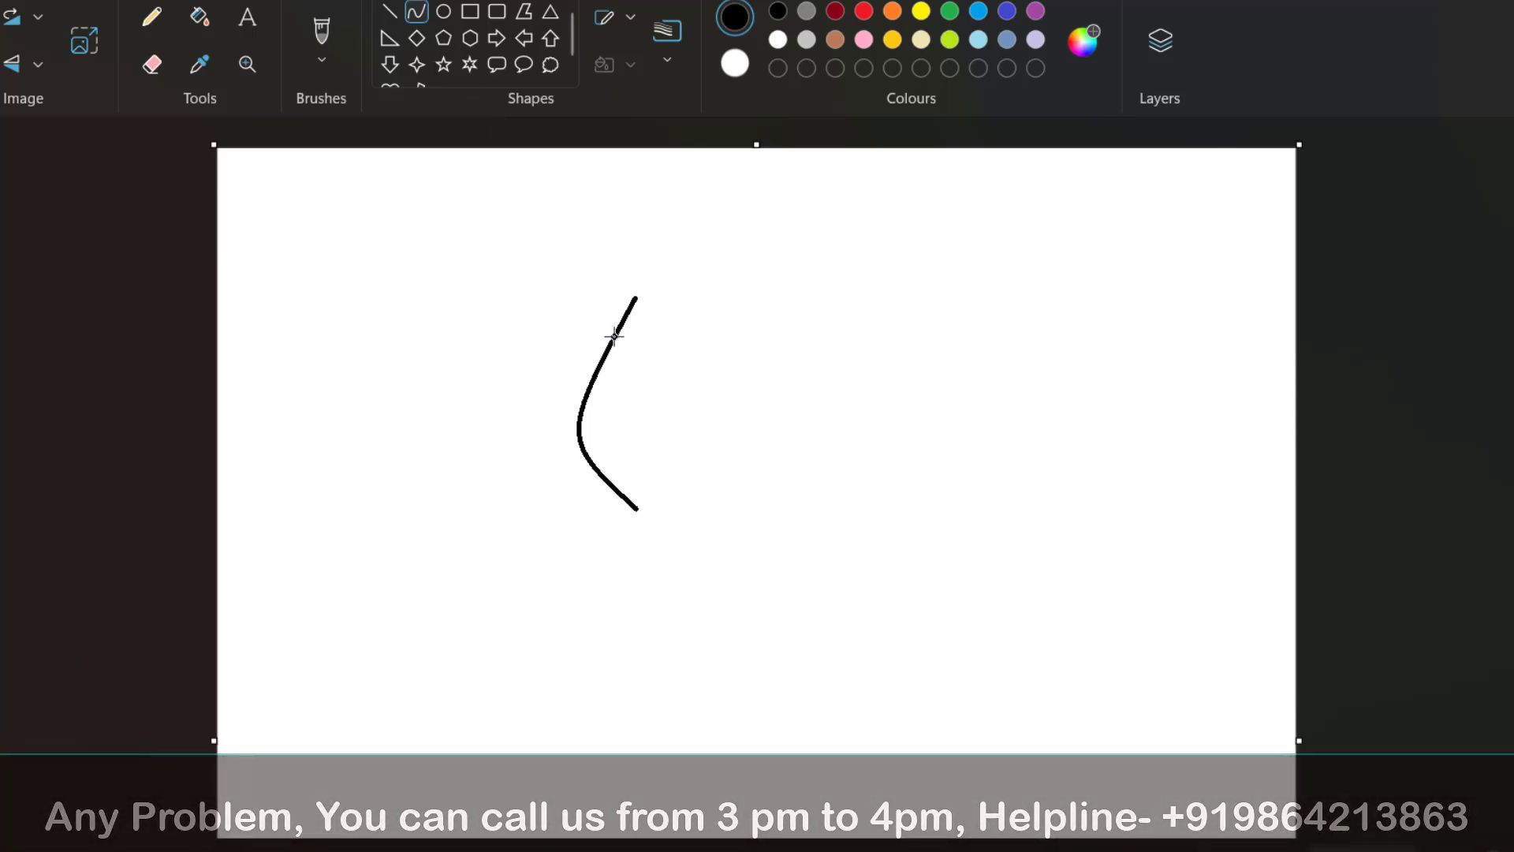
Add the first petal beside the curve, with an arched top edge and a bent outer side running down to the curve's lower end
{"action": "left_click_drag", "start_coordinate": [615, 337], "coordinate": [556, 305]}
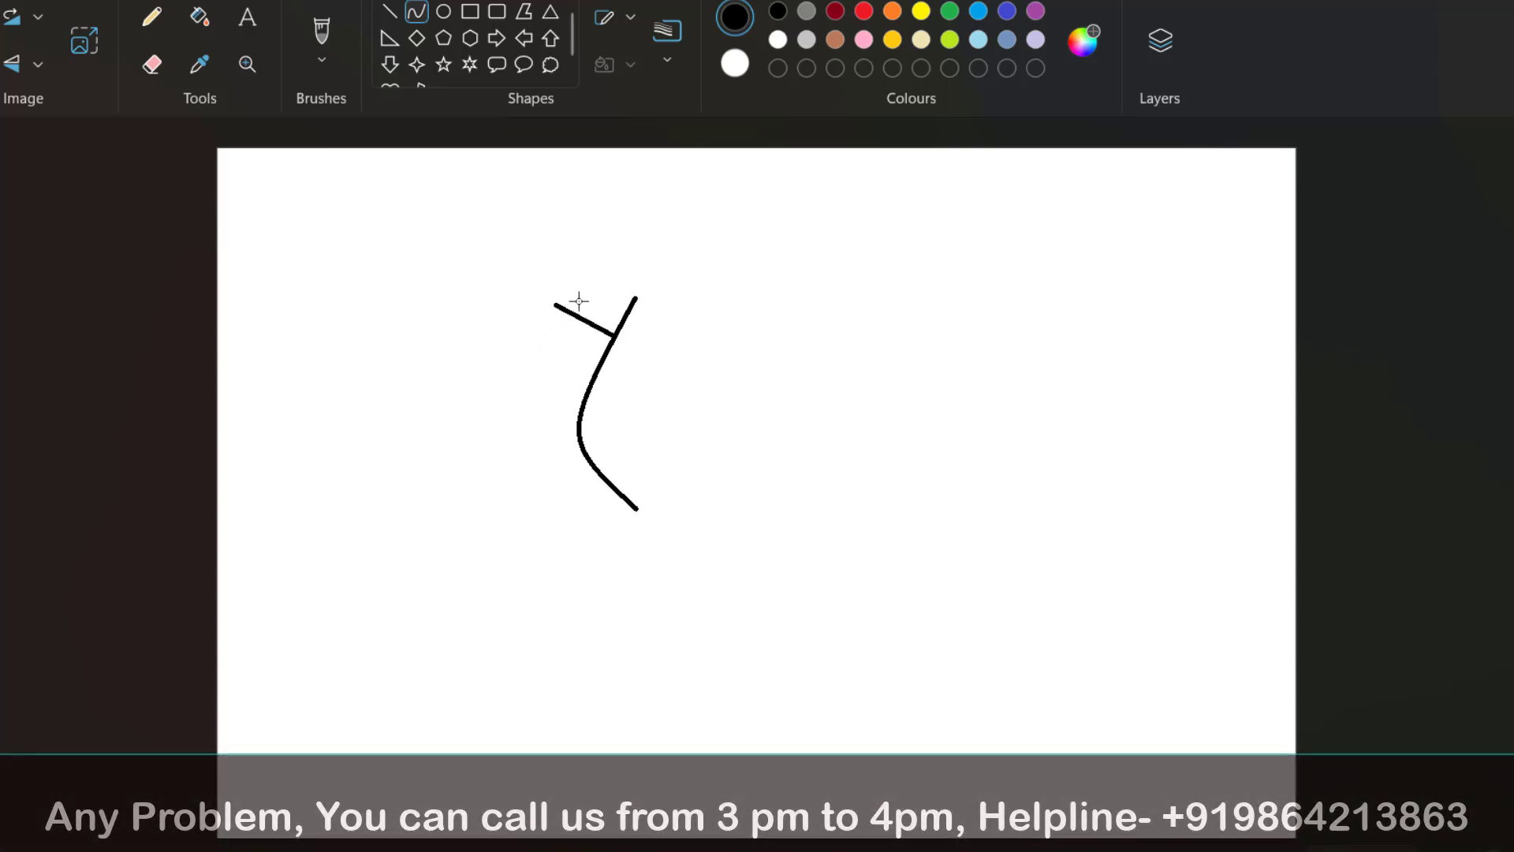
{"action": "left_click_drag", "start_coordinate": [579, 301], "coordinate": [579, 301]}
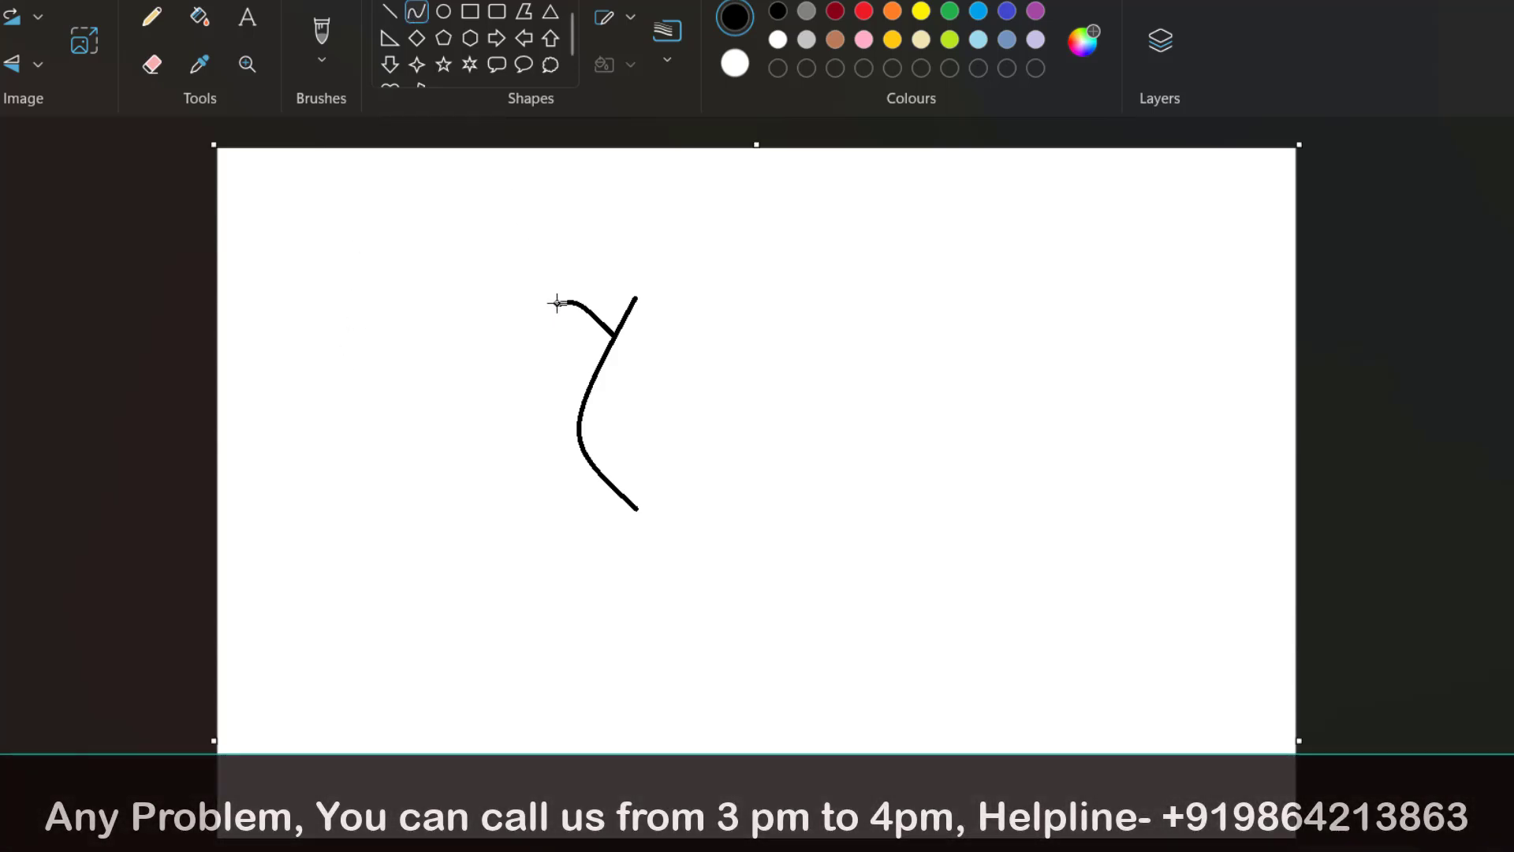
{"action": "left_click_drag", "start_coordinate": [555, 300], "coordinate": [637, 511]}
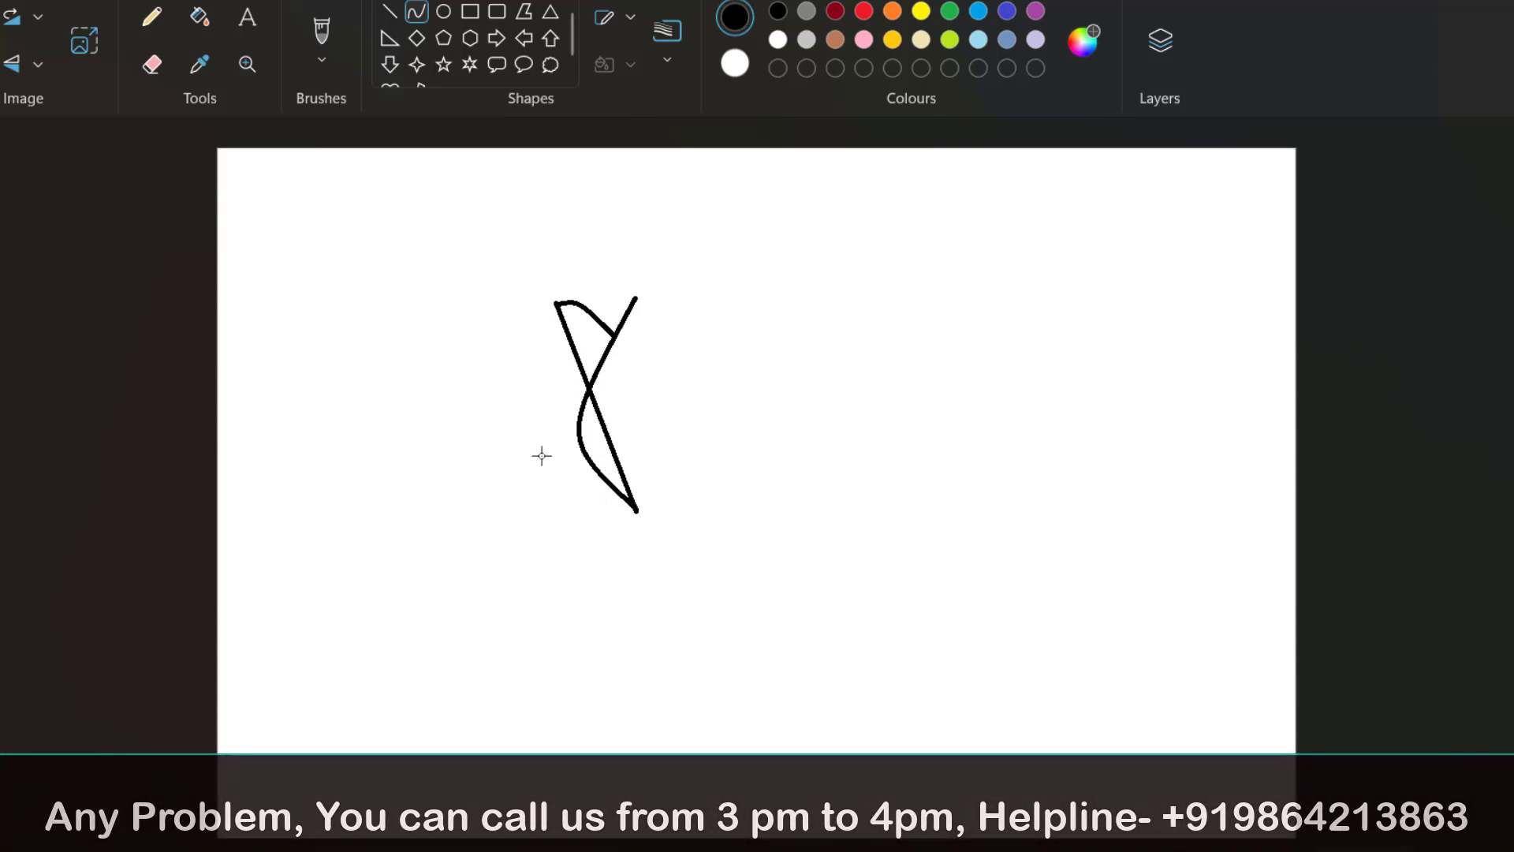
{"action": "left_click_drag", "start_coordinate": [558, 464], "coordinate": [546, 472]}
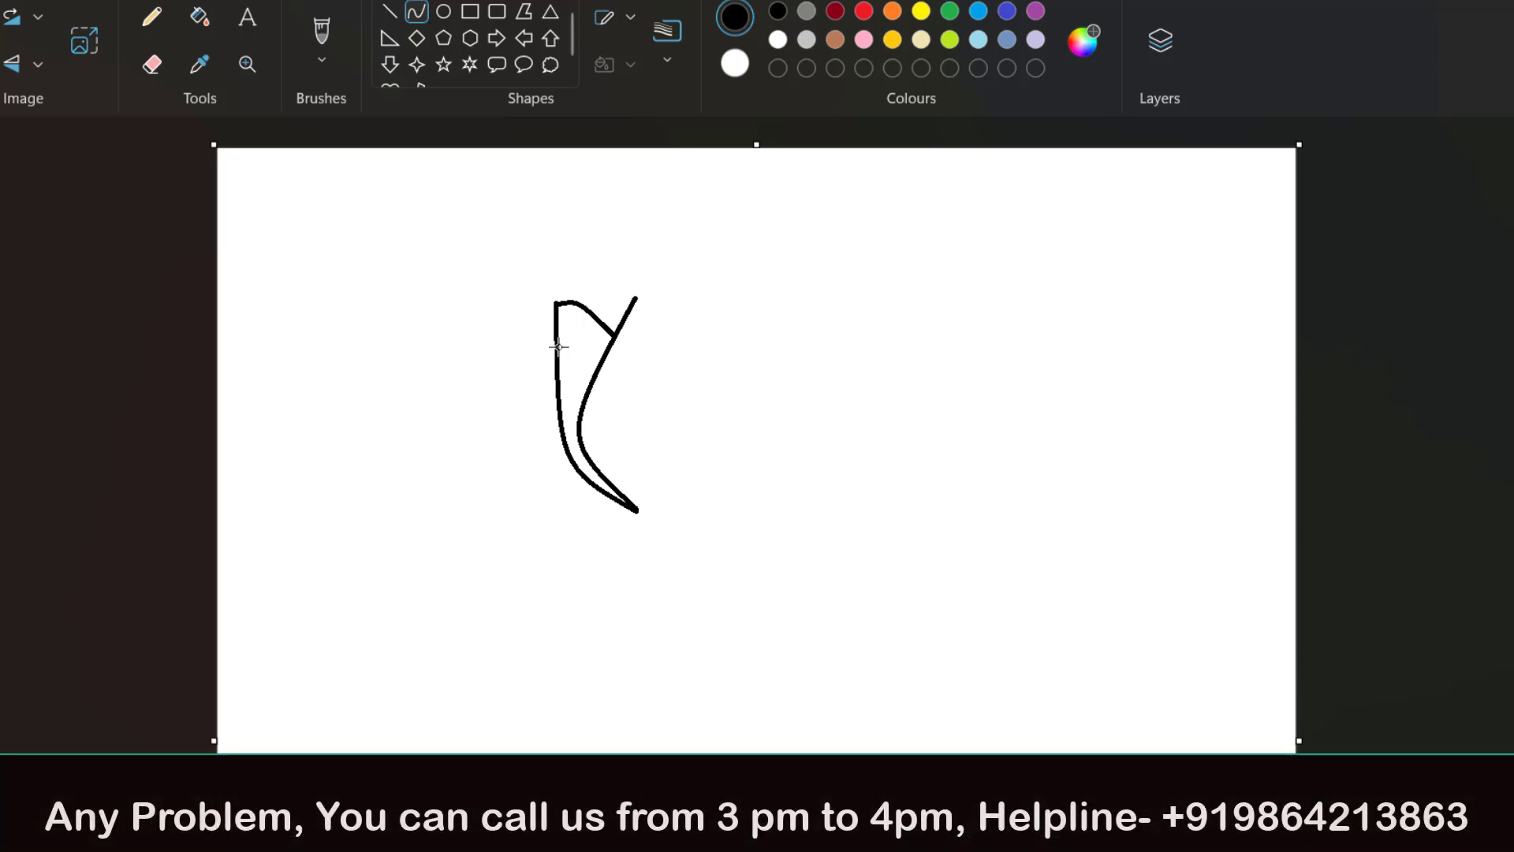
Add a second petal left of the first, with an arched top and a bent side curve meeting at the shared base point
{"action": "left_click_drag", "start_coordinate": [543, 335], "coordinate": [522, 300]}
{"action": "left_click", "coordinate": [418, 18]}
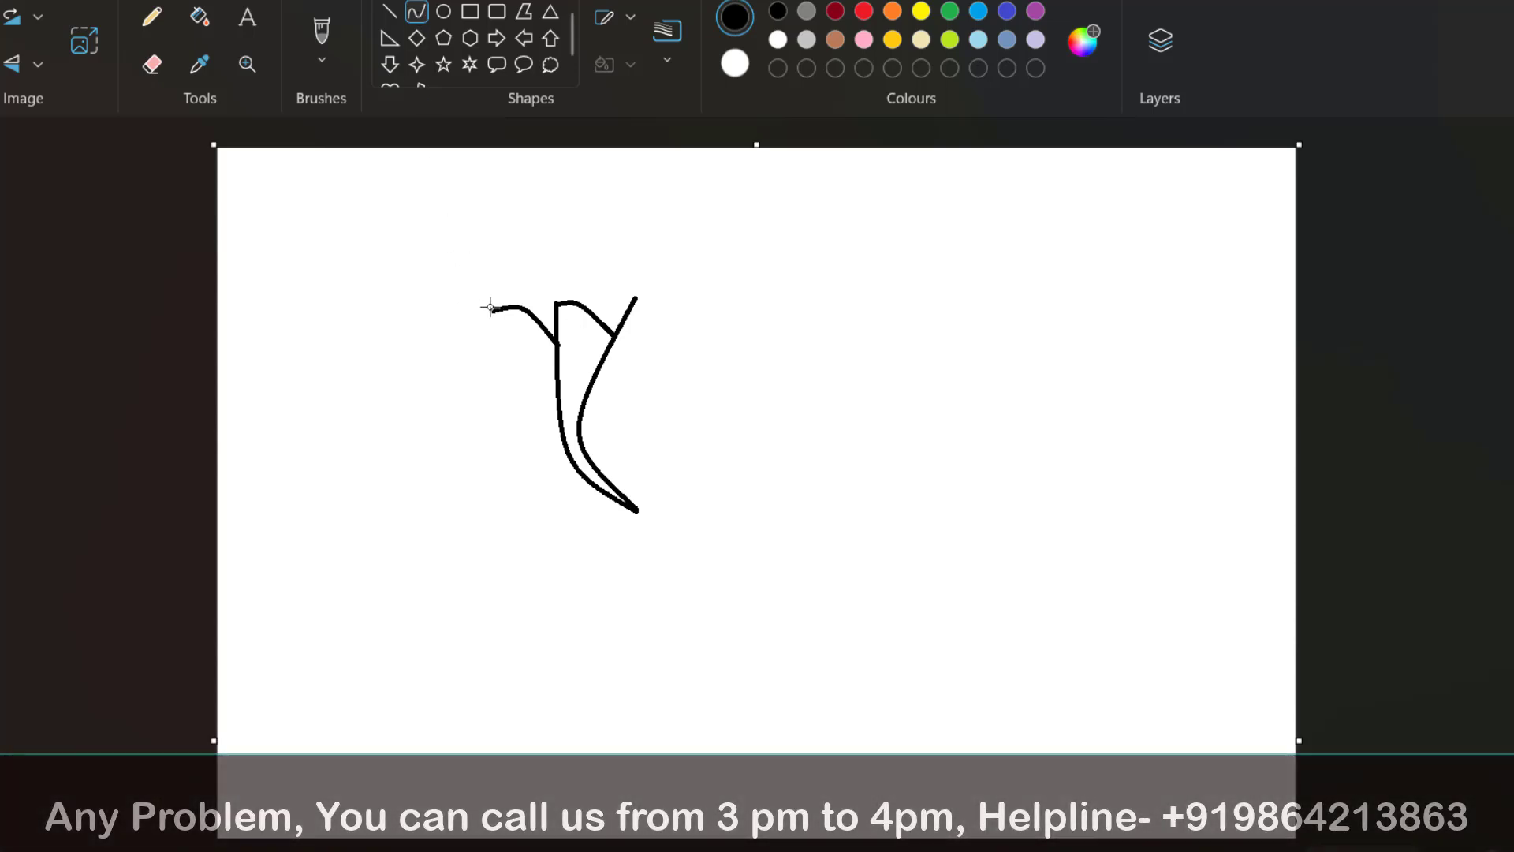
{"action": "left_click_drag", "start_coordinate": [492, 310], "coordinate": [638, 512]}
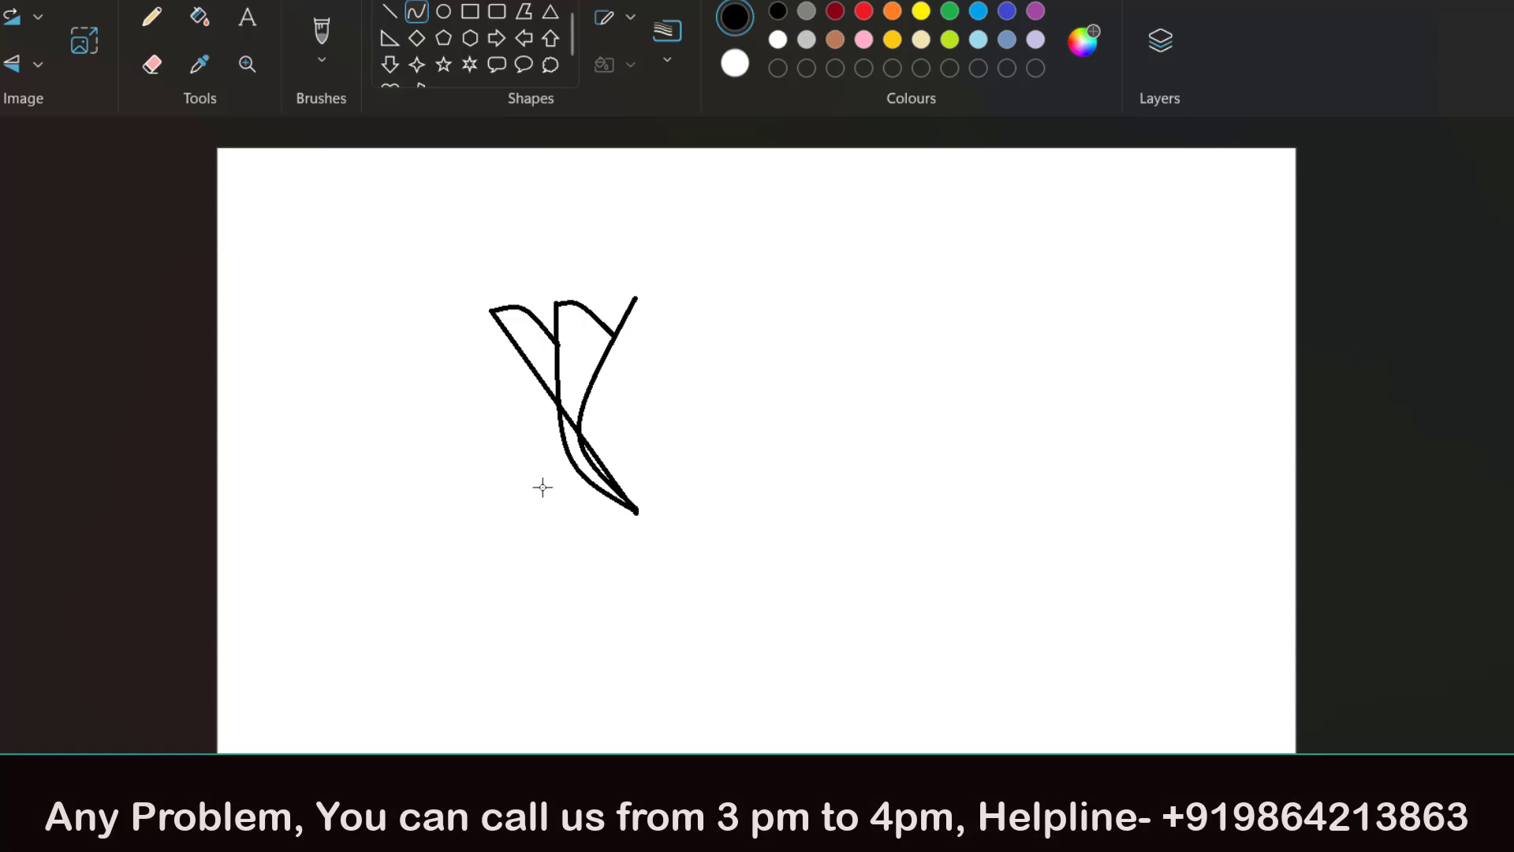
{"action": "left_click_drag", "start_coordinate": [542, 488], "coordinate": [534, 487]}
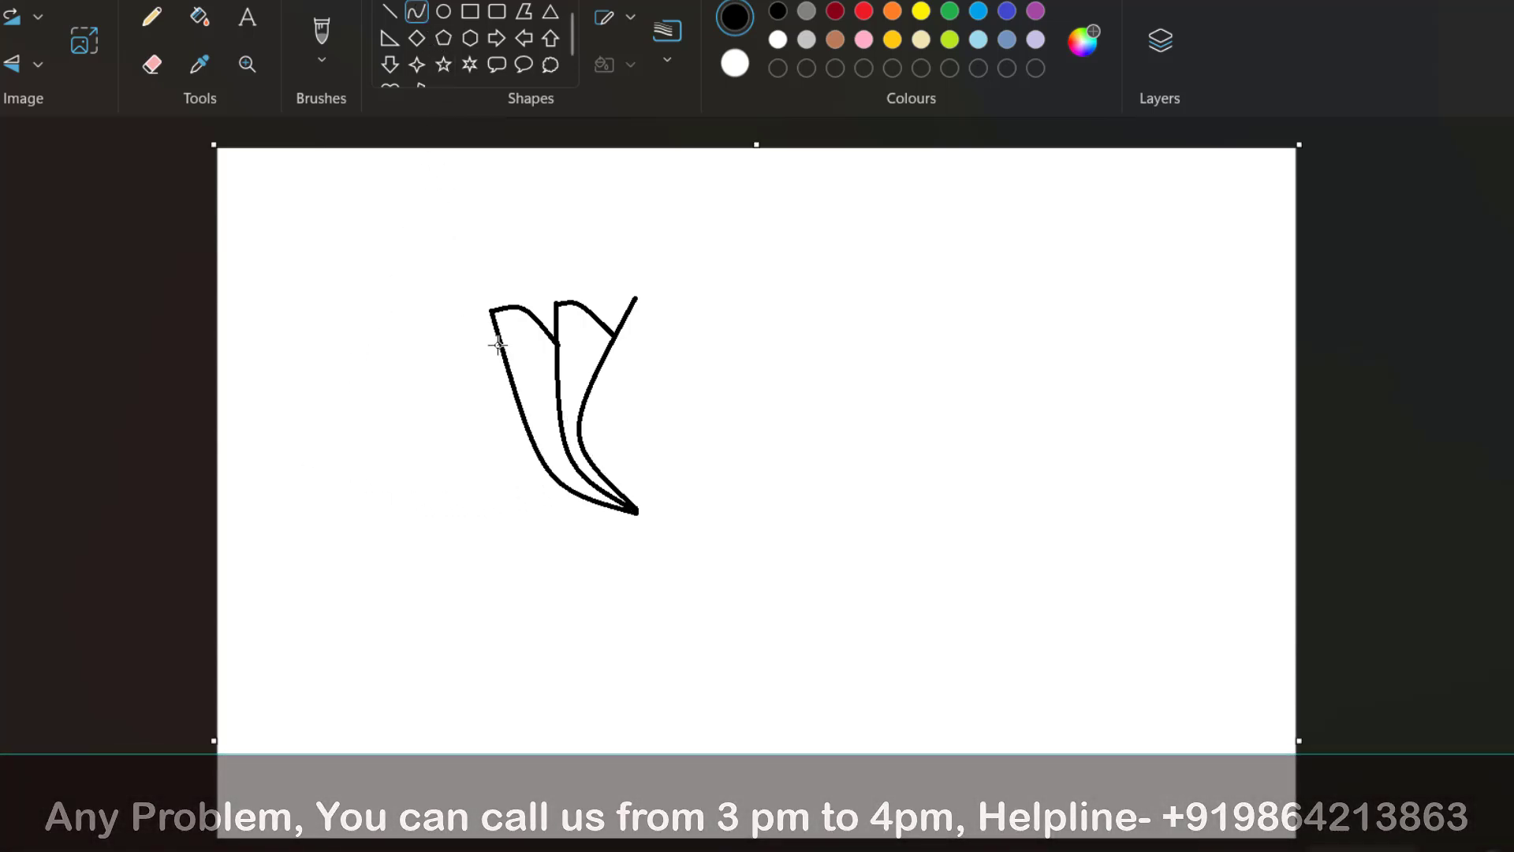
Add a third, outermost petal on the left, with an arched top and a bent side curve ending at the same base
{"action": "mouse_move", "coordinate": [483, 345]}
{"action": "left_mouse_down"}
{"action": "mouse_move", "coordinate": [439, 335]}
{"action": "mouse_move", "coordinate": [457, 320]}
{"action": "left_mouse_up"}
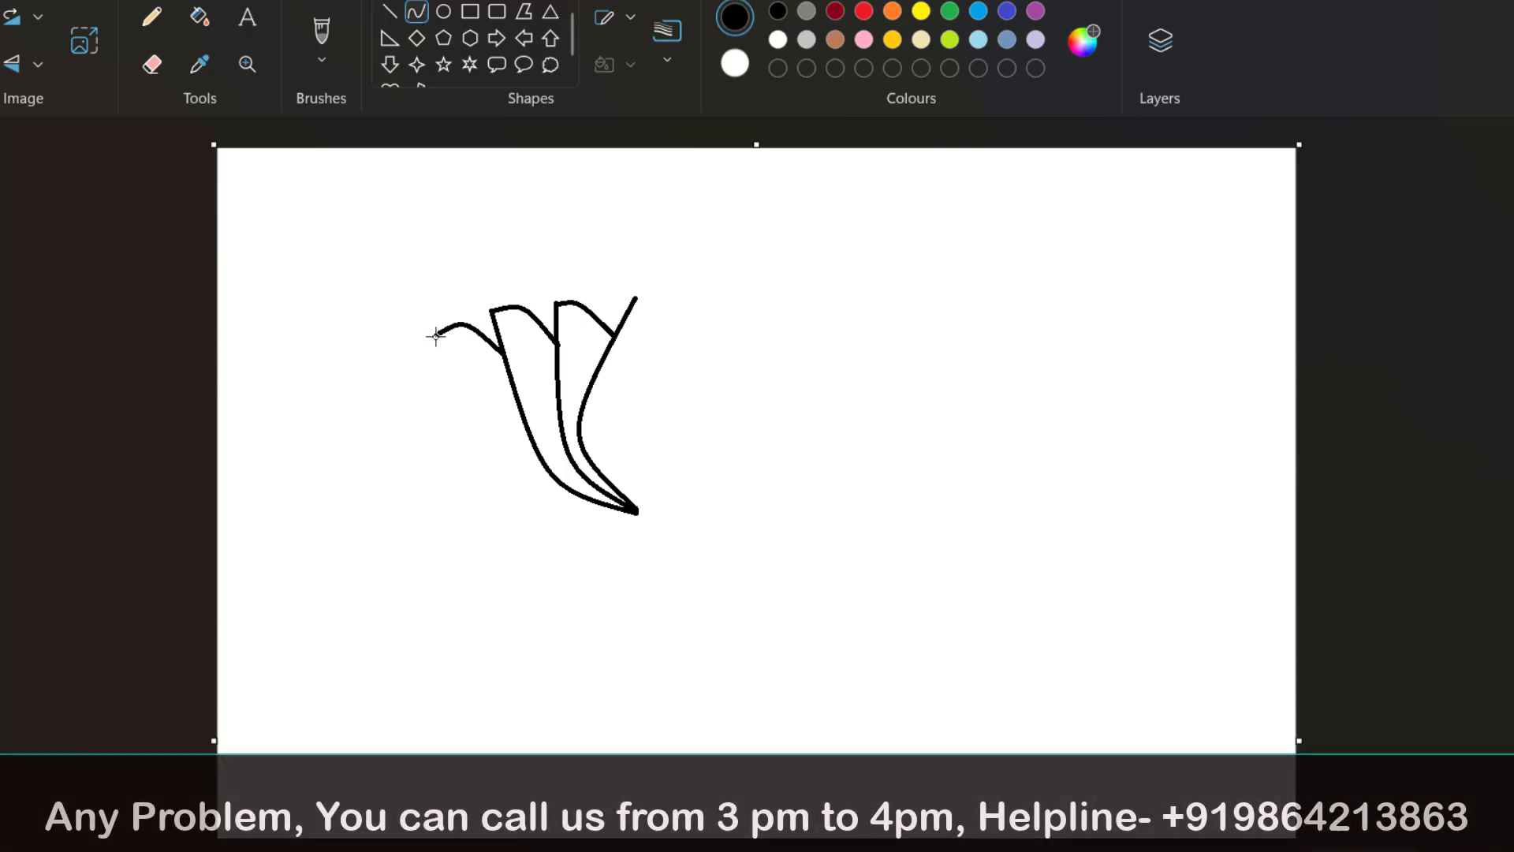
{"action": "left_click_drag", "start_coordinate": [437, 334], "coordinate": [637, 513]}
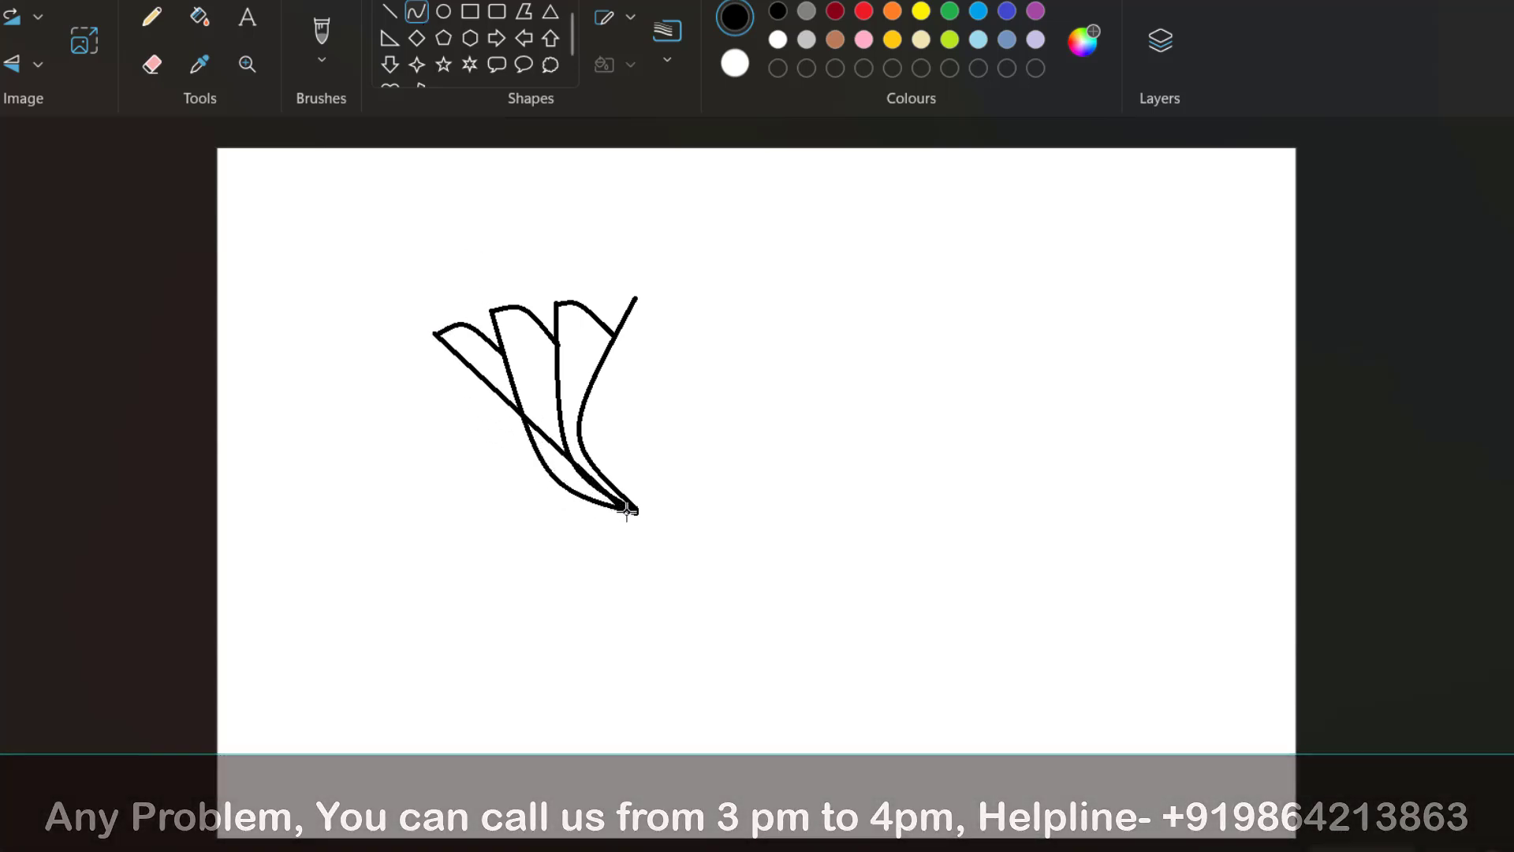
{"action": "left_click", "coordinate": [520, 494]}
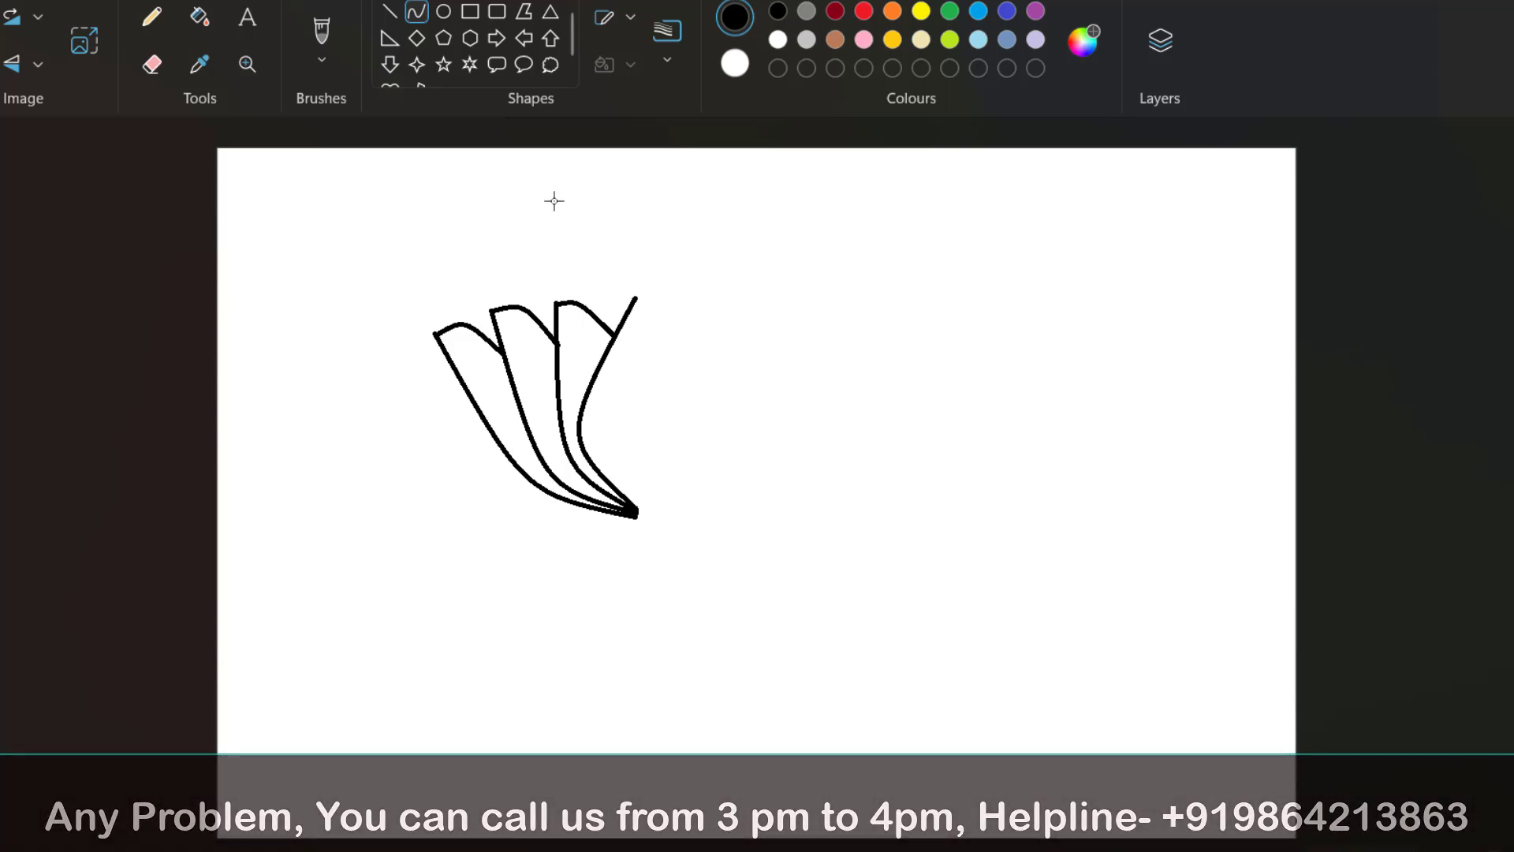
Draw a small square in the empty area right of the petals and fill it with orange
{"action": "left_click", "coordinate": [468, 14]}
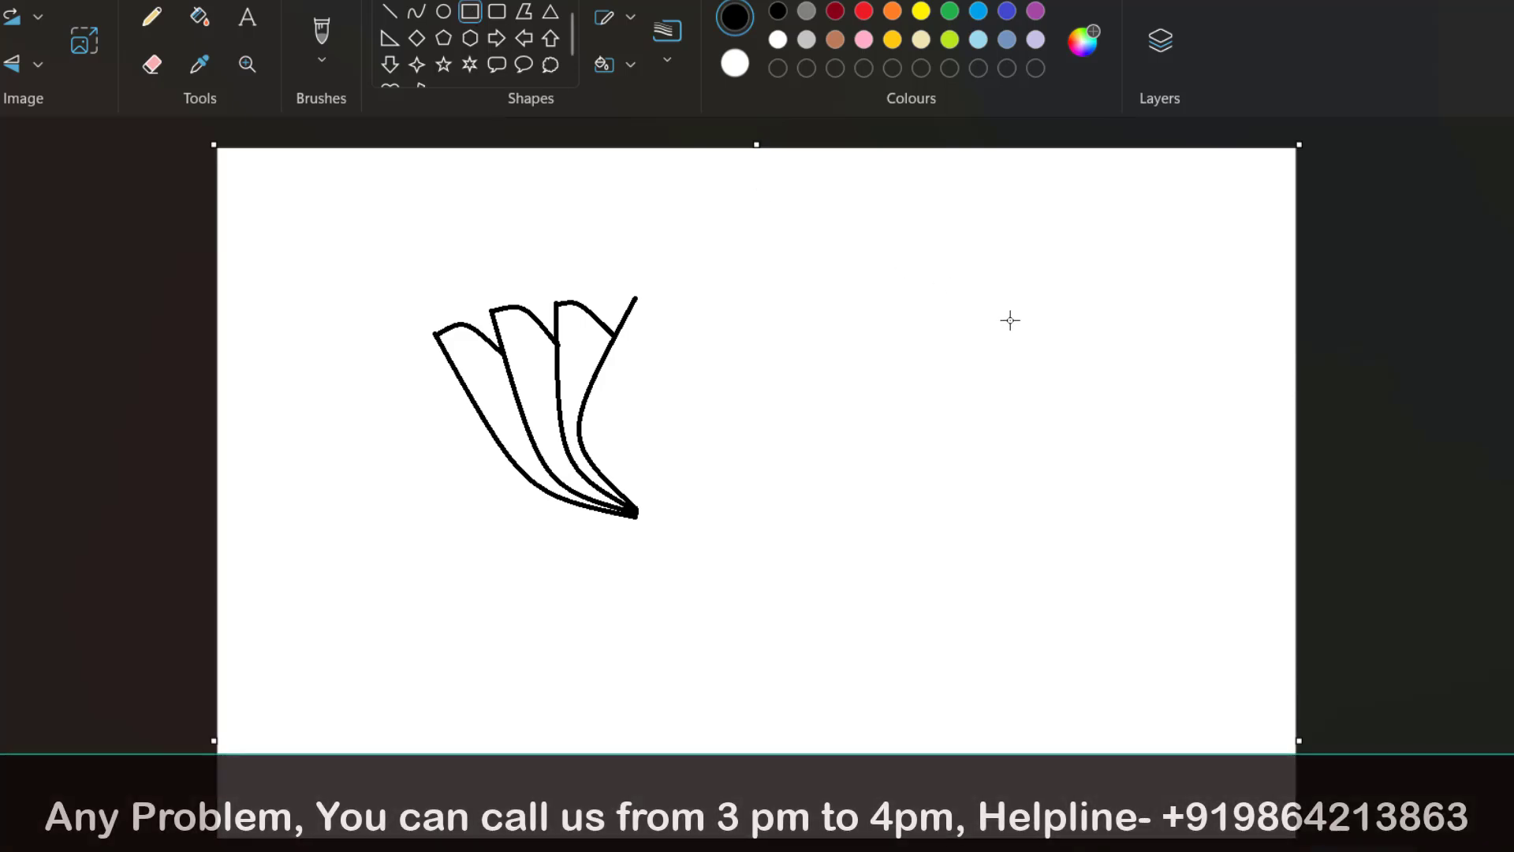
{"action": "left_click_drag", "start_coordinate": [863, 316], "coordinate": [975, 421]}
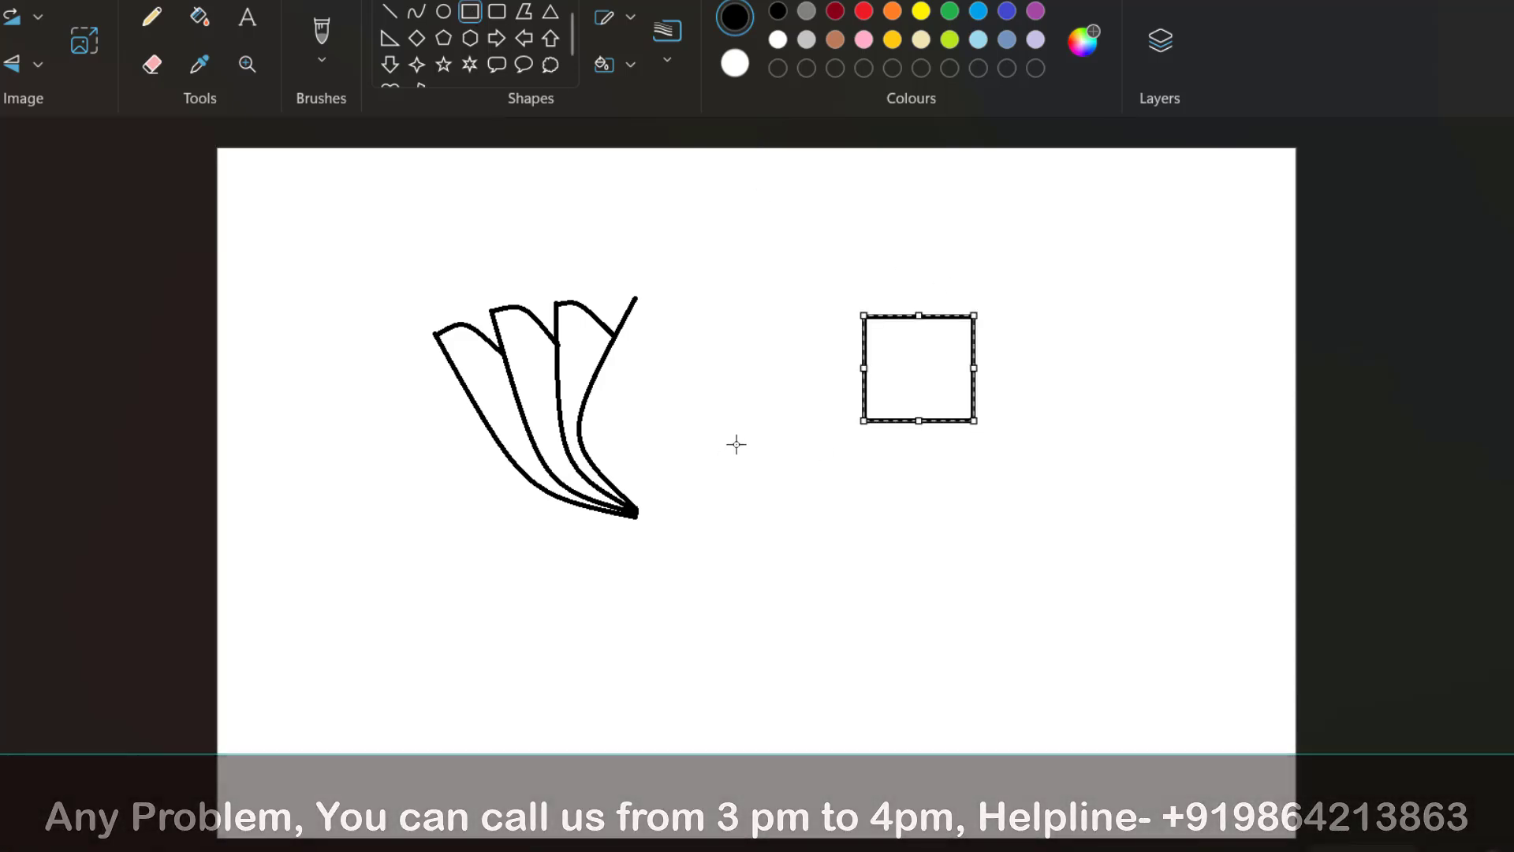
{"action": "left_click", "coordinate": [203, 19]}
{"action": "left_click", "coordinate": [896, 13]}
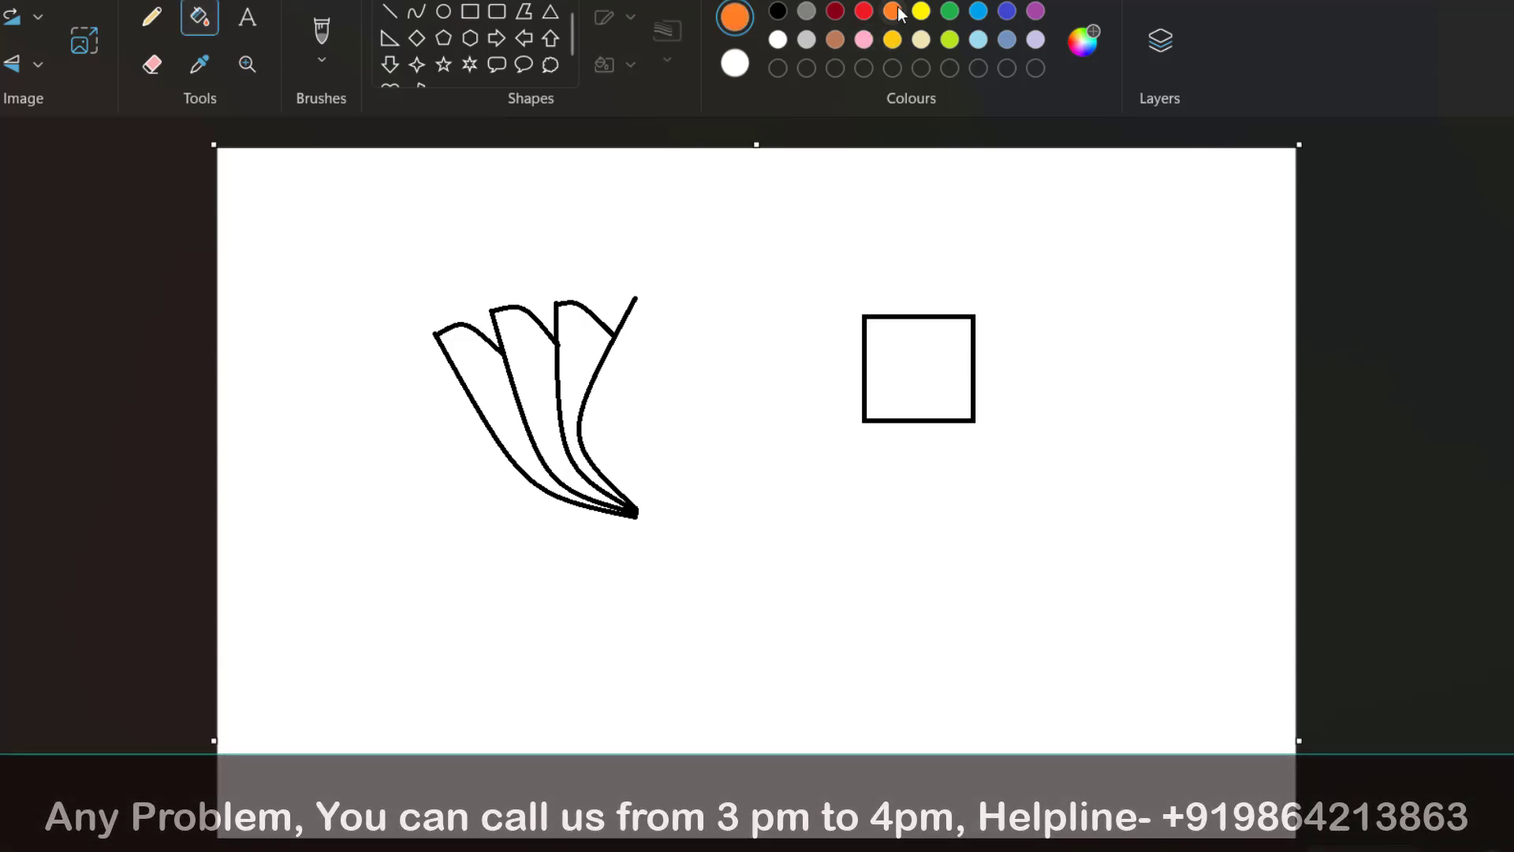
{"action": "left_click", "coordinate": [962, 348]}
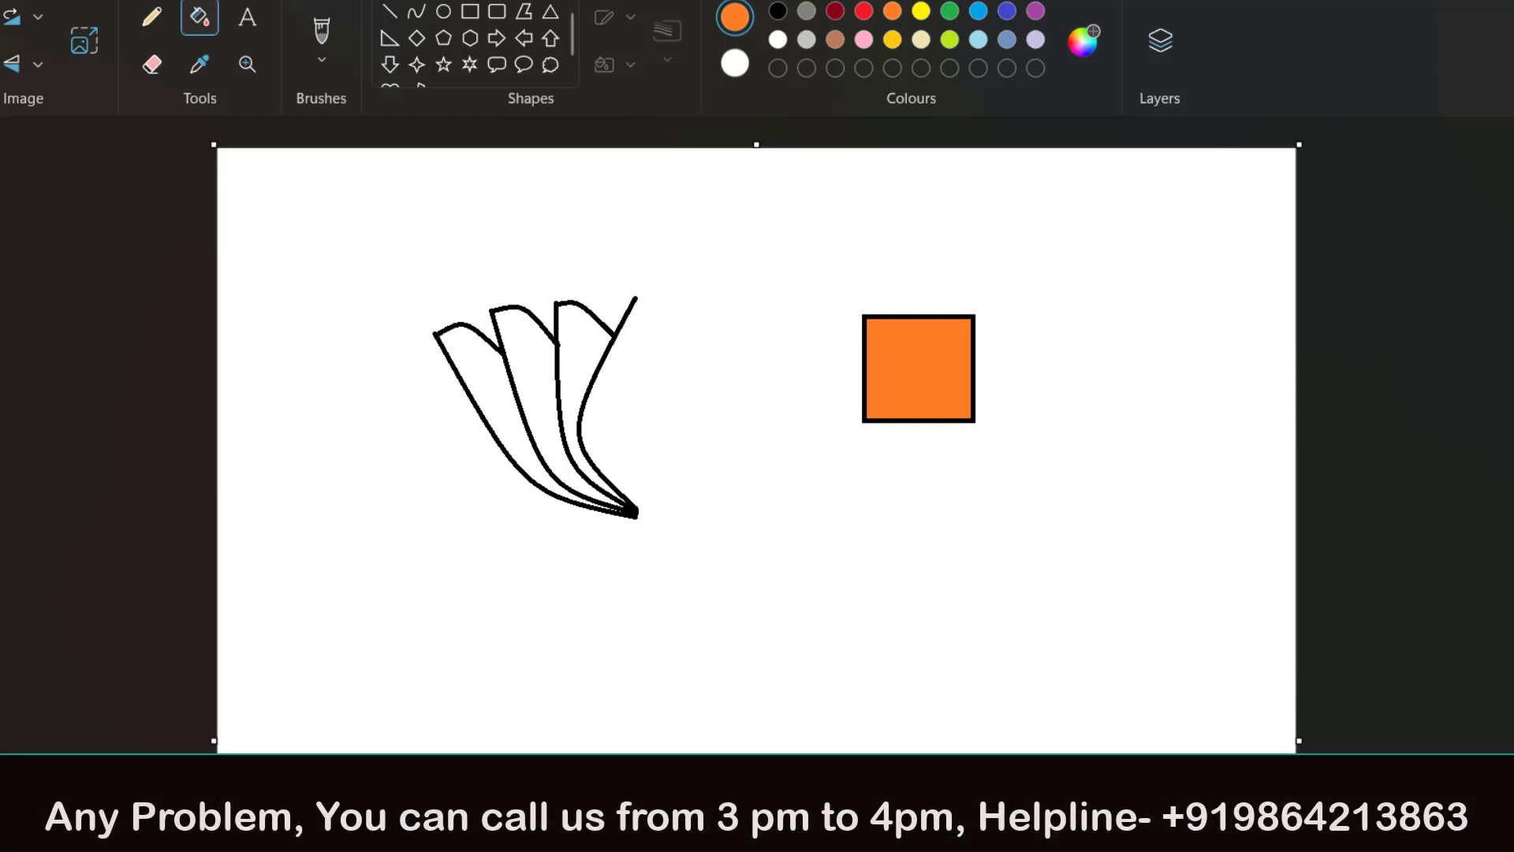
Select the orange square with a rectangular selection, move it toward the petals and back to the right, then delete it
{"action": "left_click", "coordinate": [0, 59]}
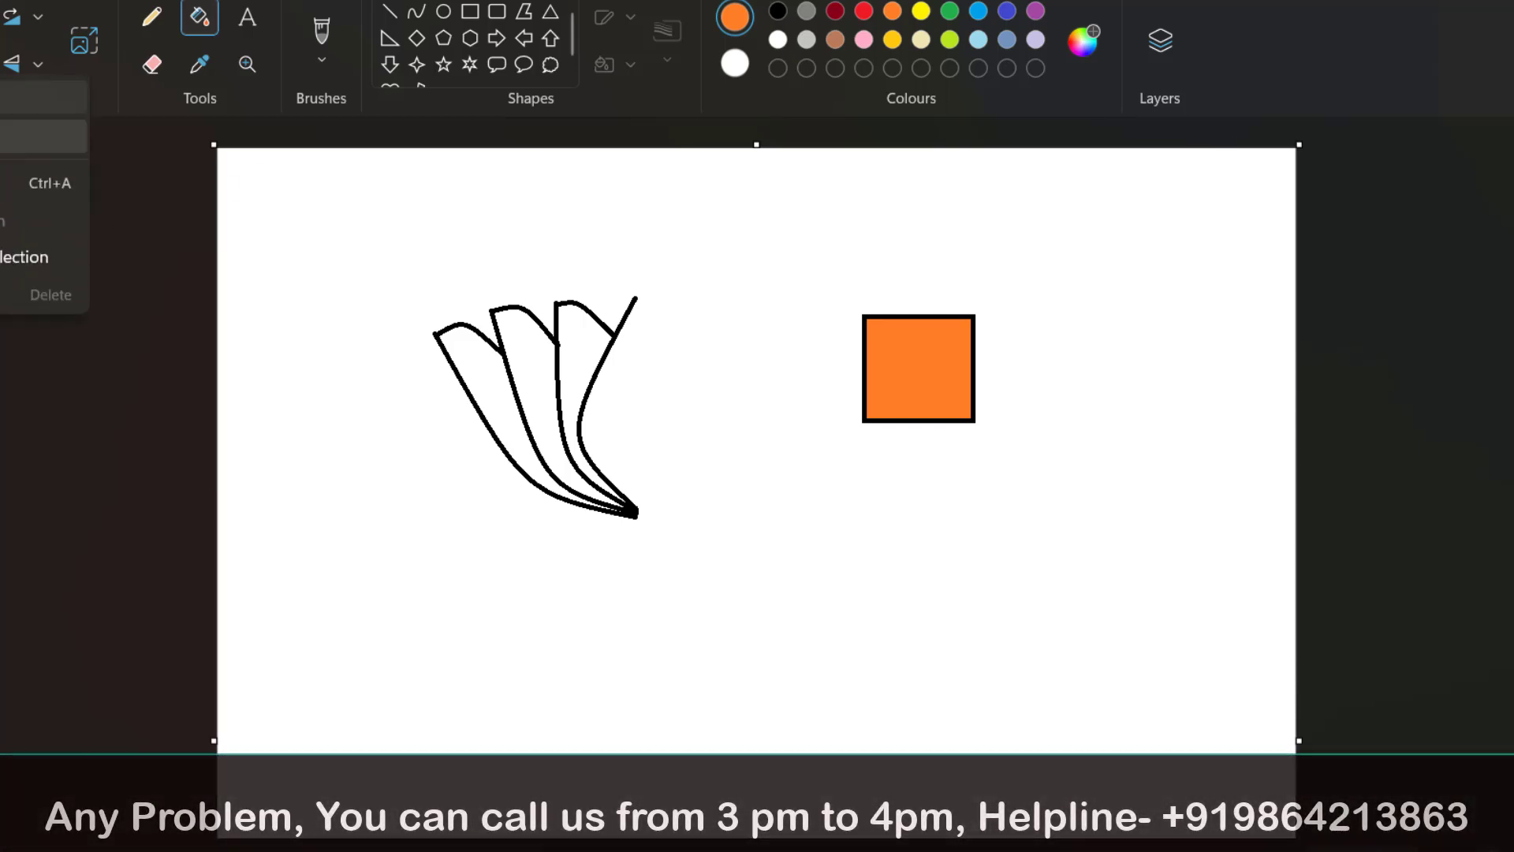
{"action": "left_click", "coordinate": [6, 98]}
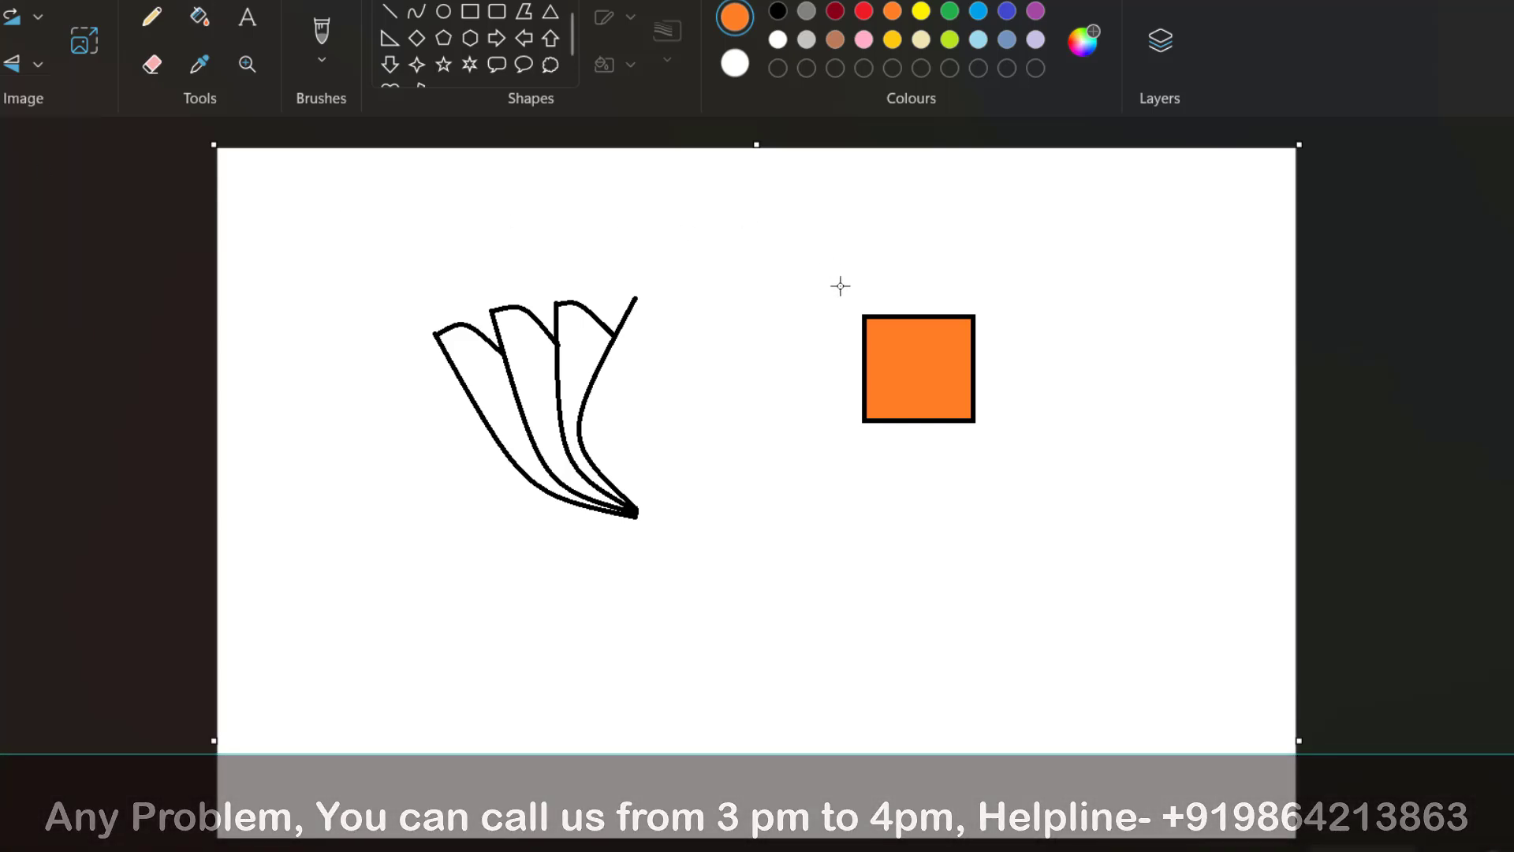
{"action": "left_click_drag", "start_coordinate": [839, 284], "coordinate": [1025, 476]}
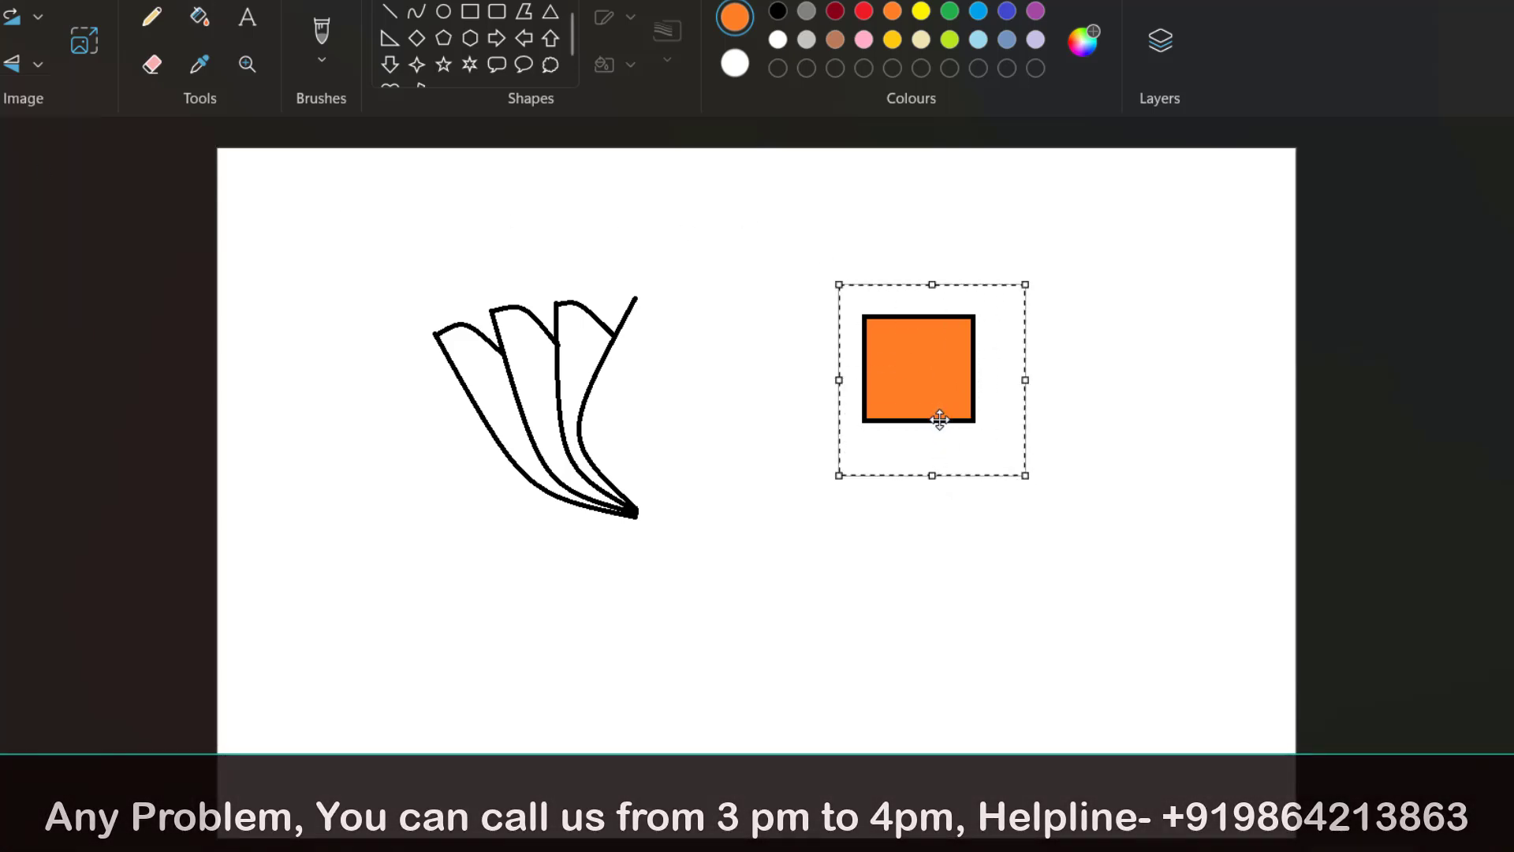
{"action": "mouse_move", "coordinate": [933, 404]}
{"action": "left_mouse_down"}
{"action": "mouse_move", "coordinate": [925, 417]}
{"action": "mouse_move", "coordinate": [619, 426]}
{"action": "mouse_move", "coordinate": [611, 461]}
{"action": "mouse_move", "coordinate": [520, 386]}
{"action": "mouse_move", "coordinate": [604, 394]}
{"action": "mouse_move", "coordinate": [524, 429]}
{"action": "mouse_move", "coordinate": [646, 440]}
{"action": "mouse_move", "coordinate": [565, 415]}
{"action": "mouse_move", "coordinate": [608, 524]}
{"action": "mouse_move", "coordinate": [683, 517]}
{"action": "mouse_move", "coordinate": [622, 431]}
{"action": "mouse_move", "coordinate": [581, 405]}
{"action": "mouse_move", "coordinate": [680, 461]}
{"action": "left_mouse_up"}
{"action": "left_click_drag", "start_coordinate": [787, 476], "coordinate": [973, 389]}
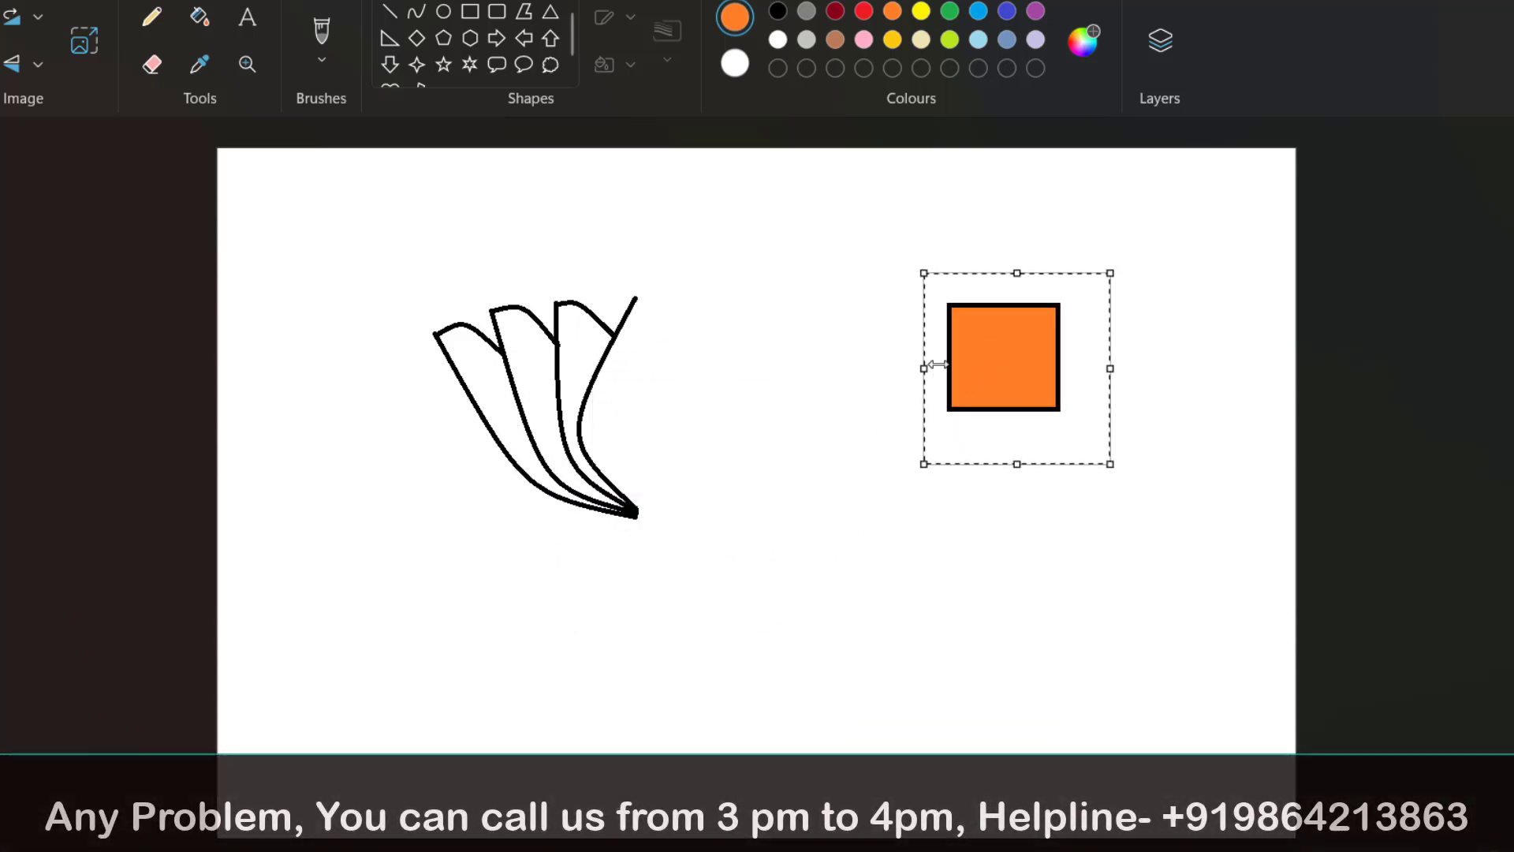
{"action": "key", "text": "Delete"}
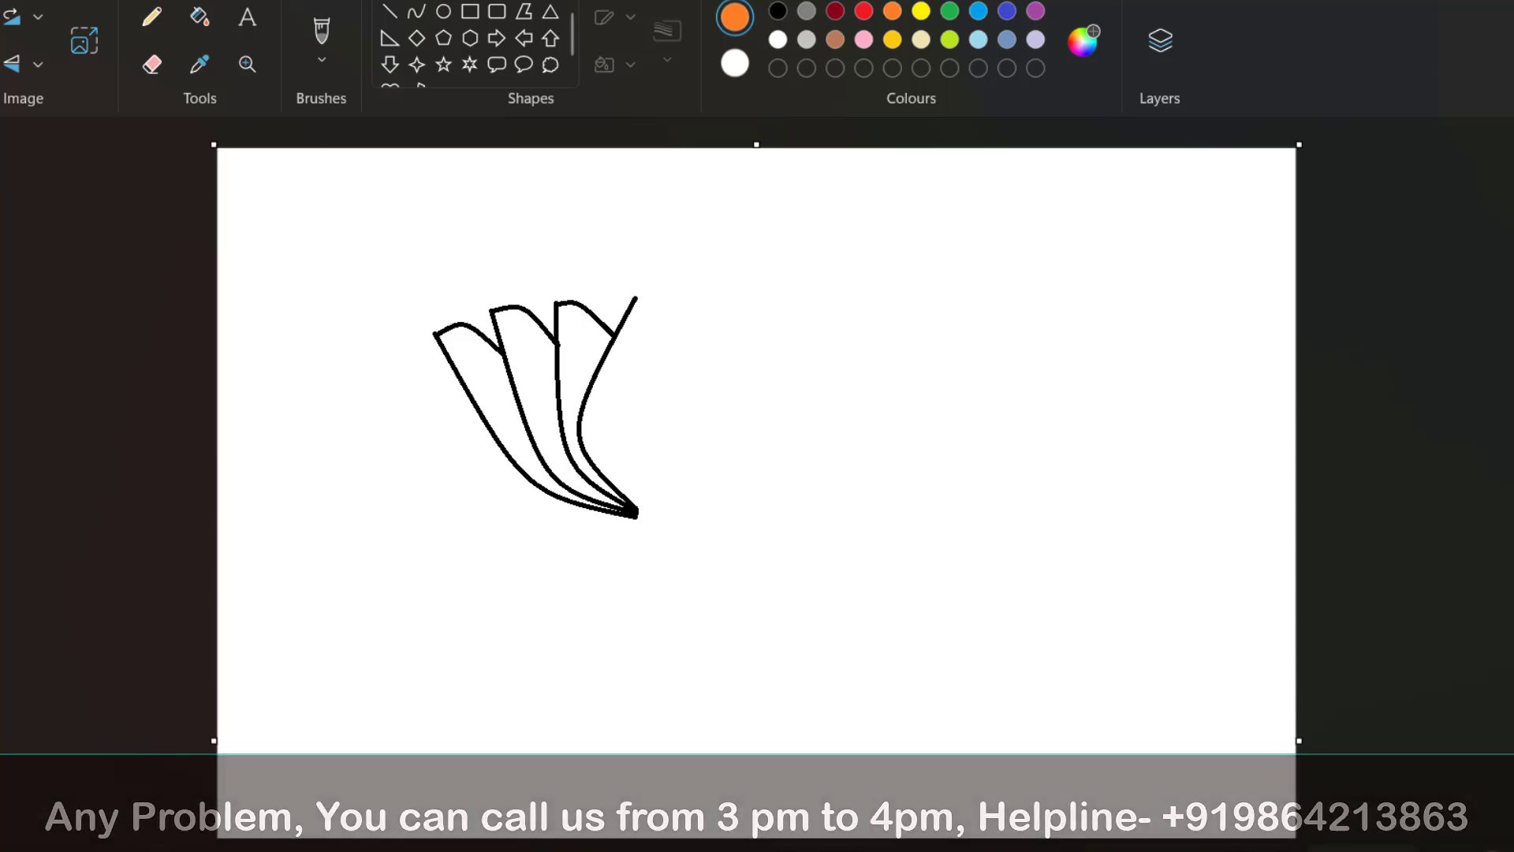
Enable transparent selection, copy the whole three-petal drawing, and place the pasted copy just right of the original
{"action": "left_click", "coordinate": [0, 60]}
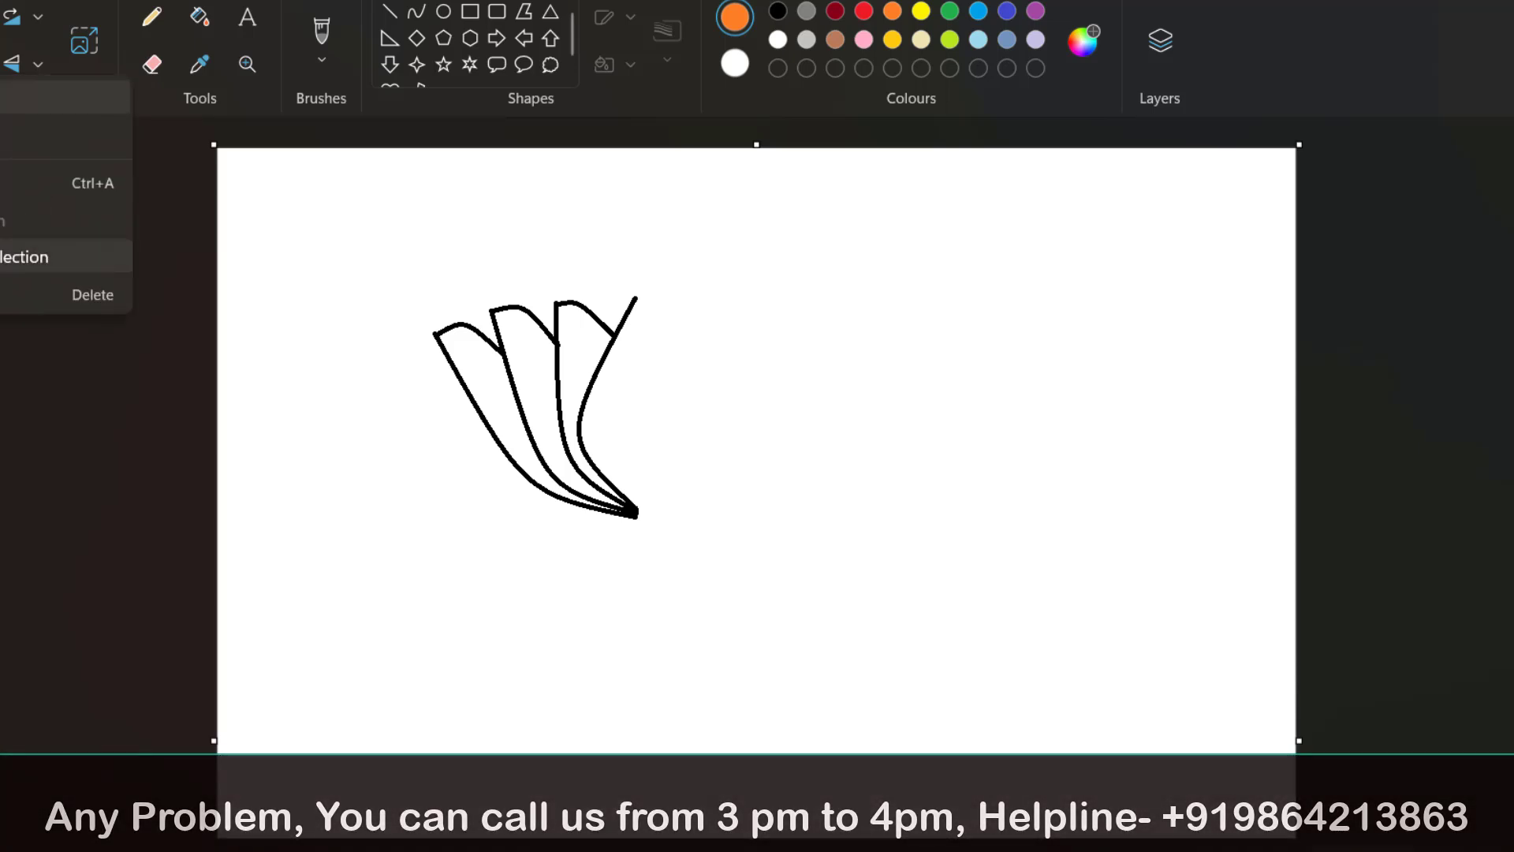
{"action": "left_click", "coordinate": [4, 257]}
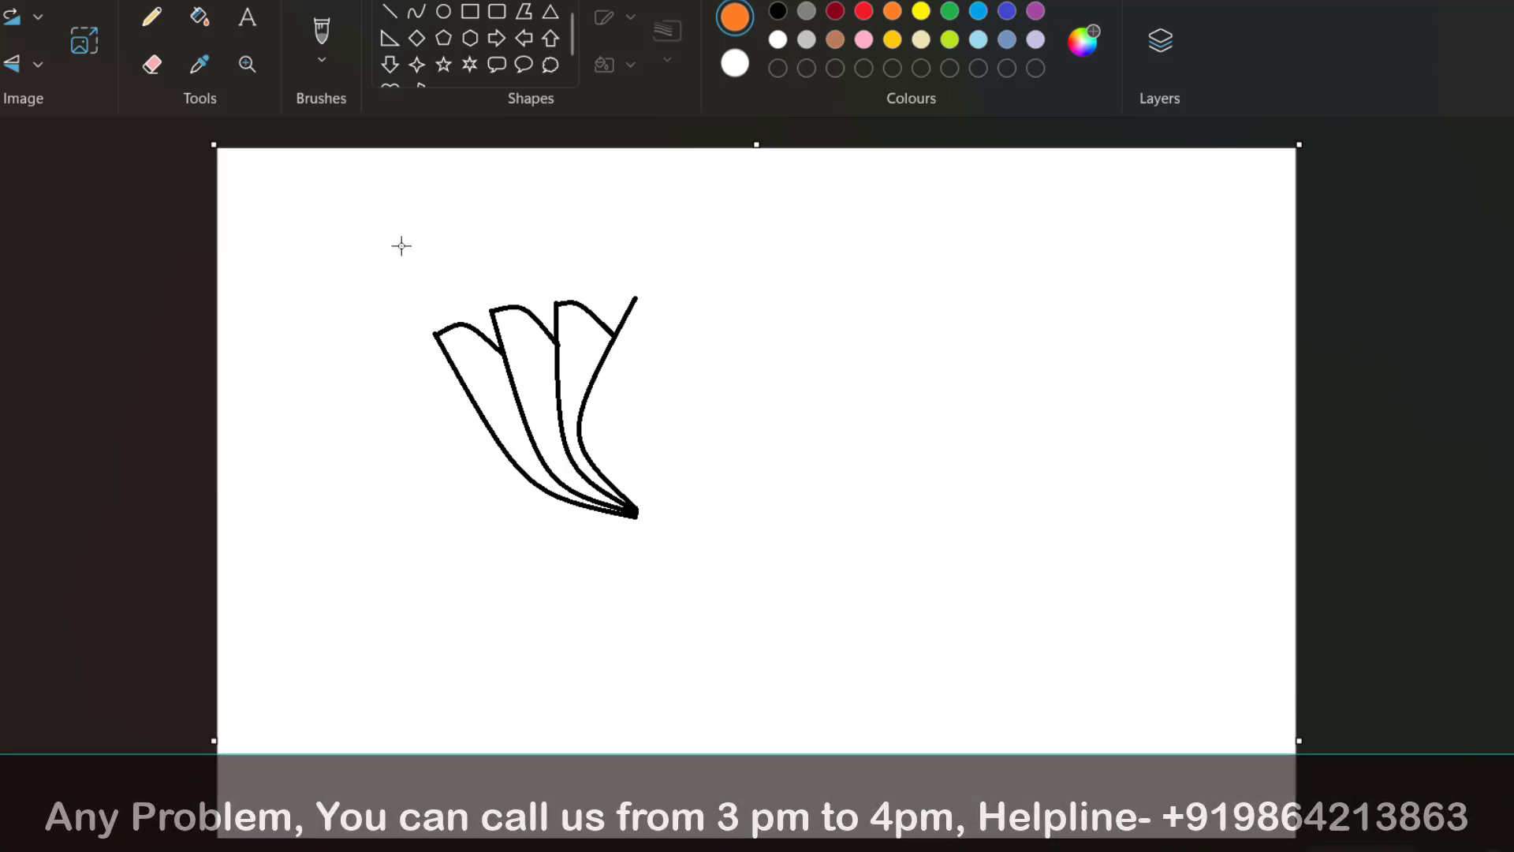
{"action": "mouse_move", "coordinate": [409, 248]}
{"action": "left_mouse_down"}
{"action": "mouse_move", "coordinate": [666, 500]}
{"action": "mouse_move", "coordinate": [673, 534]}
{"action": "left_mouse_up"}
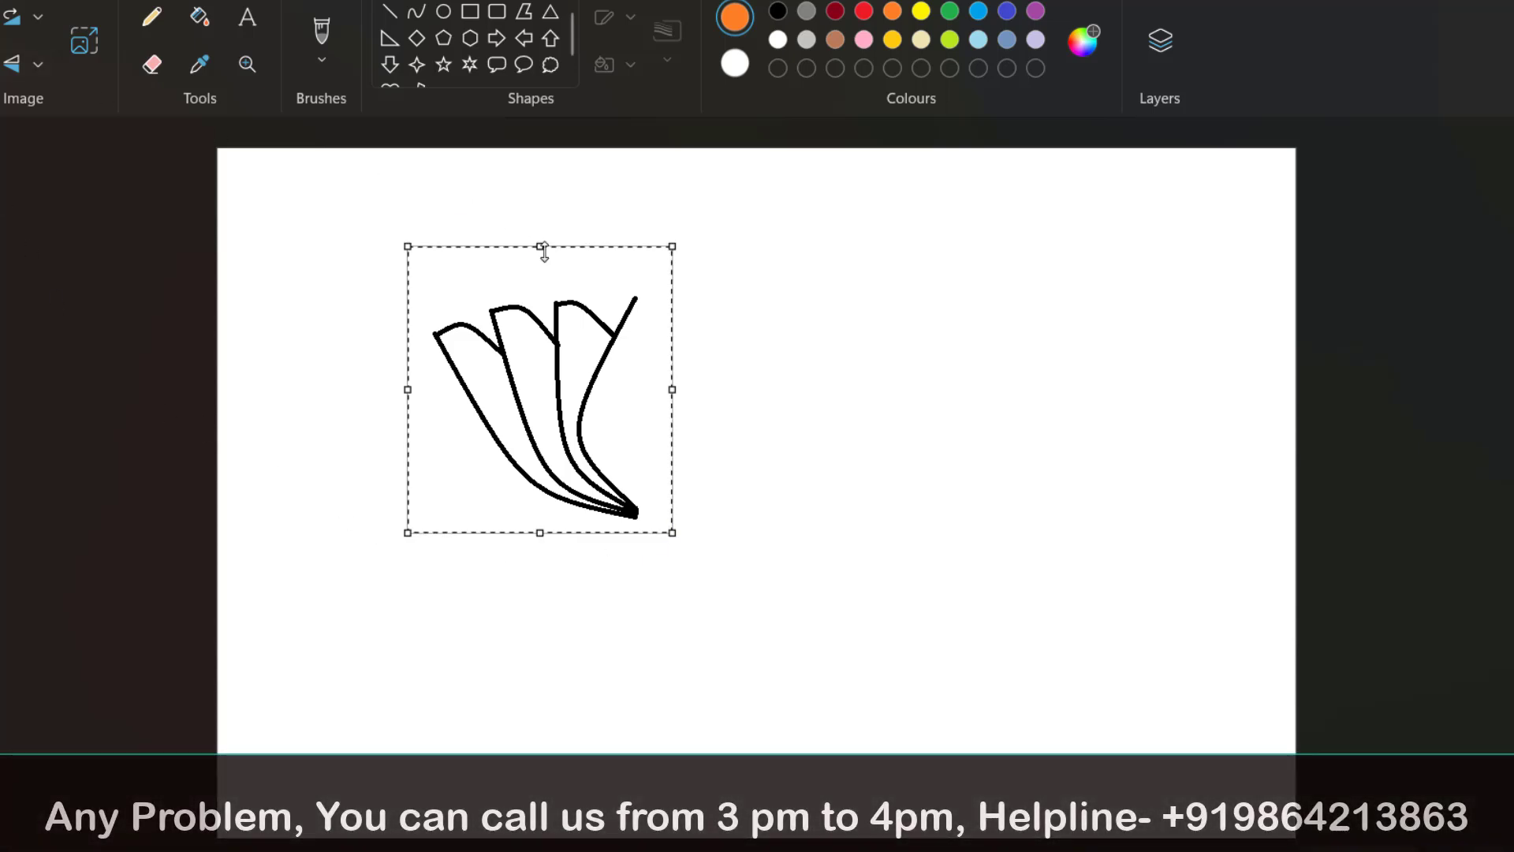
{"action": "right_click", "coordinate": [550, 336]}
{"action": "left_click", "coordinate": [661, 400]}
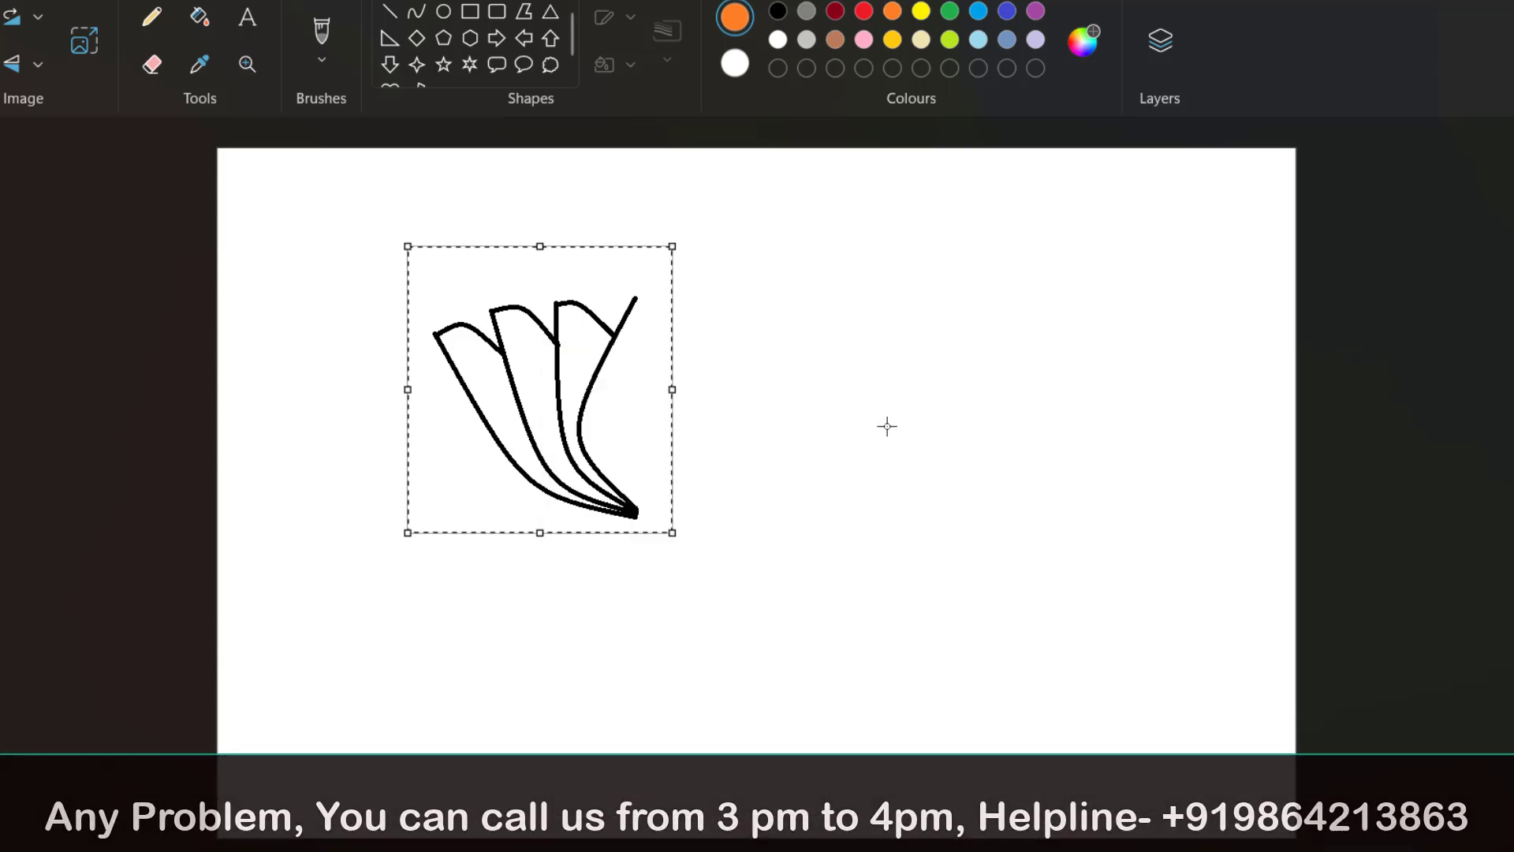
{"action": "right_click", "coordinate": [872, 349]}
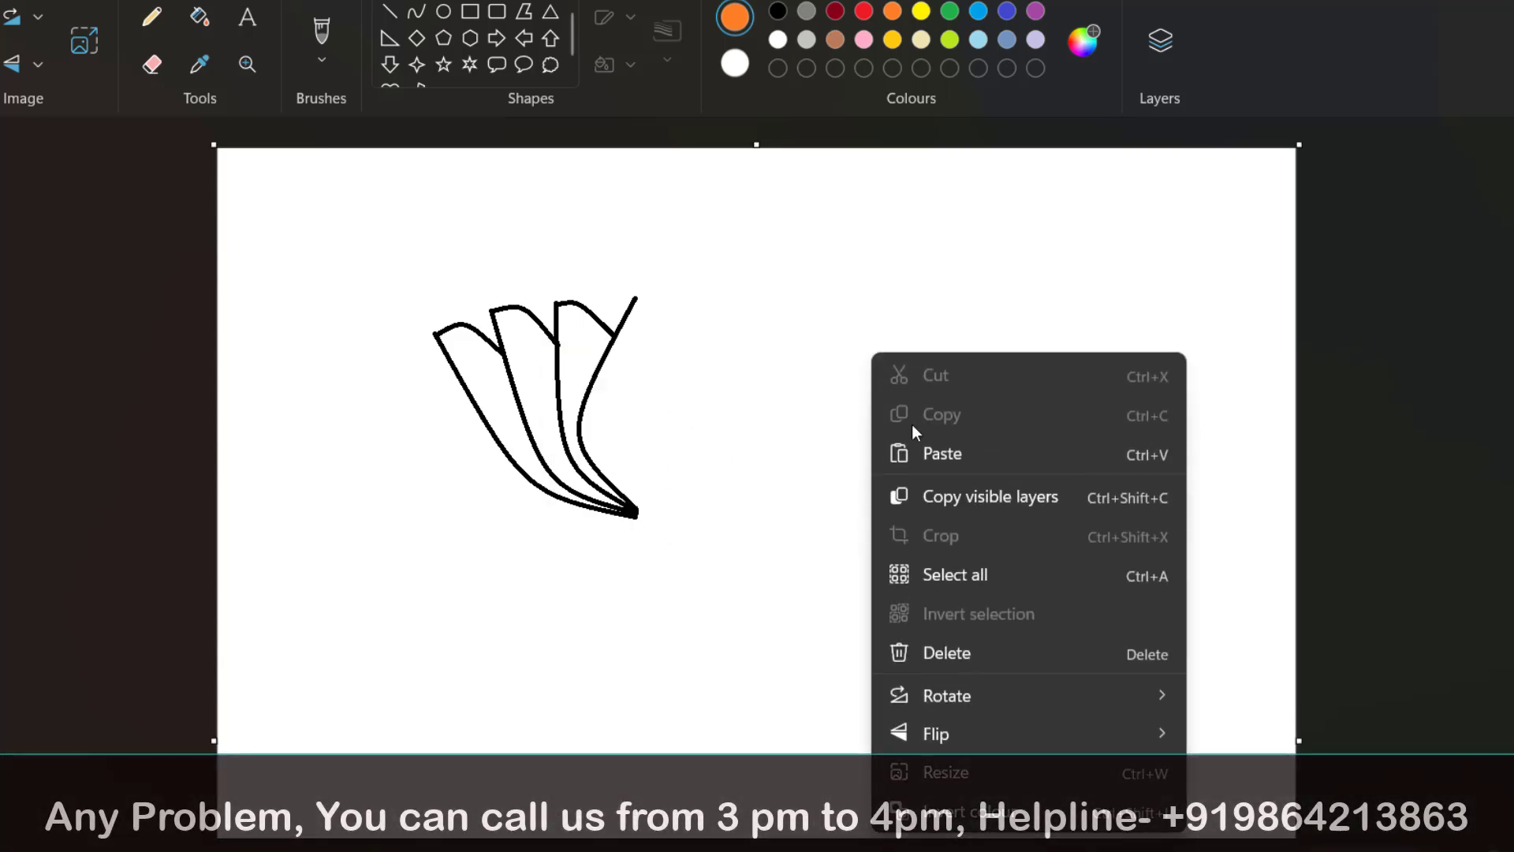
{"action": "left_click", "coordinate": [946, 455]}
{"action": "mouse_move", "coordinate": [368, 313]}
{"action": "left_mouse_down"}
{"action": "mouse_move", "coordinate": [709, 413]}
{"action": "mouse_move", "coordinate": [820, 420]}
{"action": "left_mouse_up"}
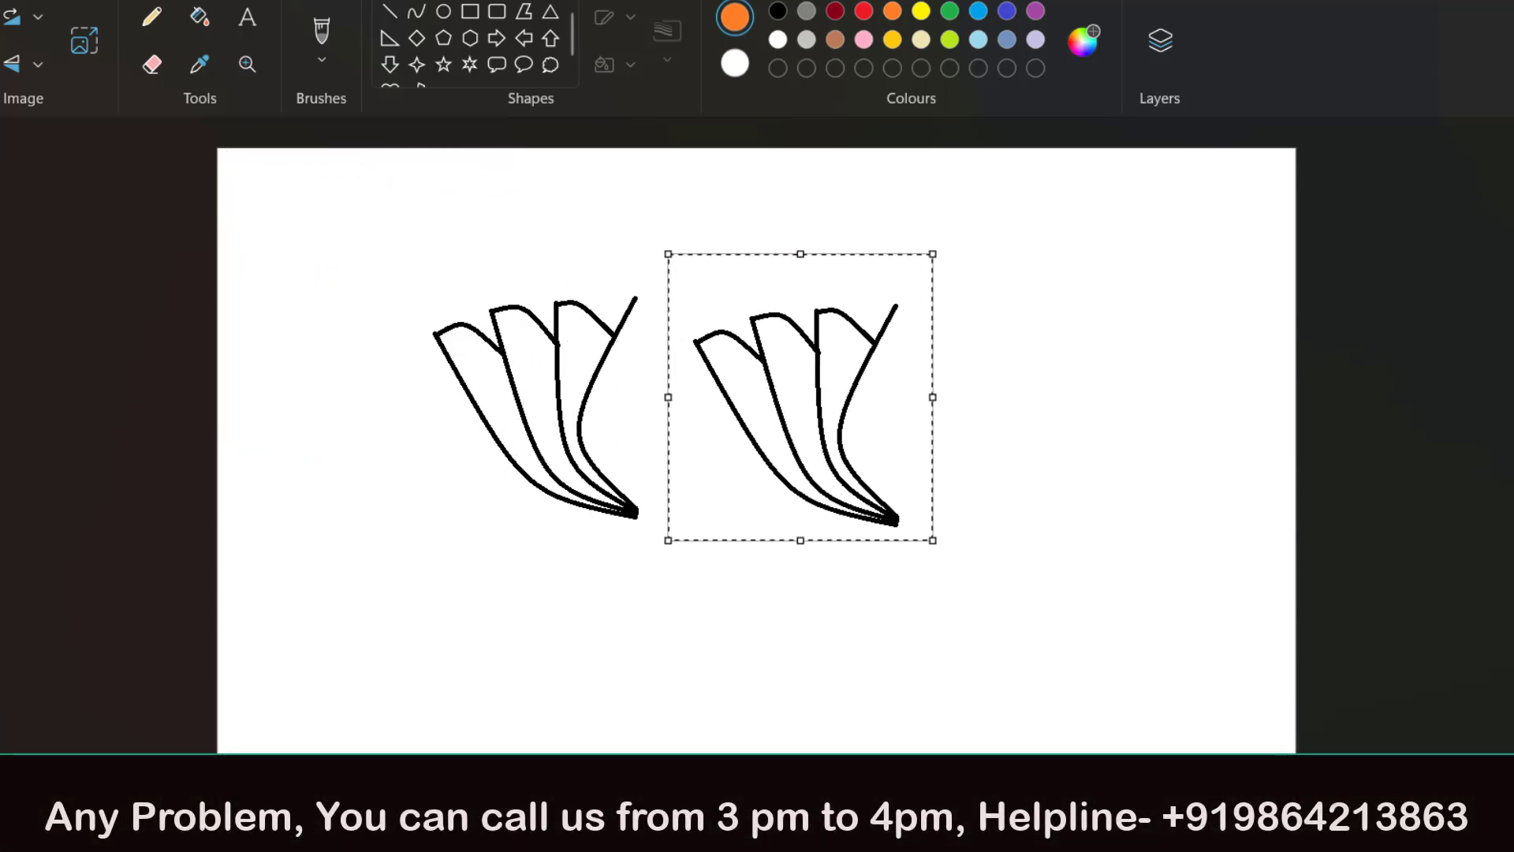
{"action": "right_click", "coordinate": [841, 399]}
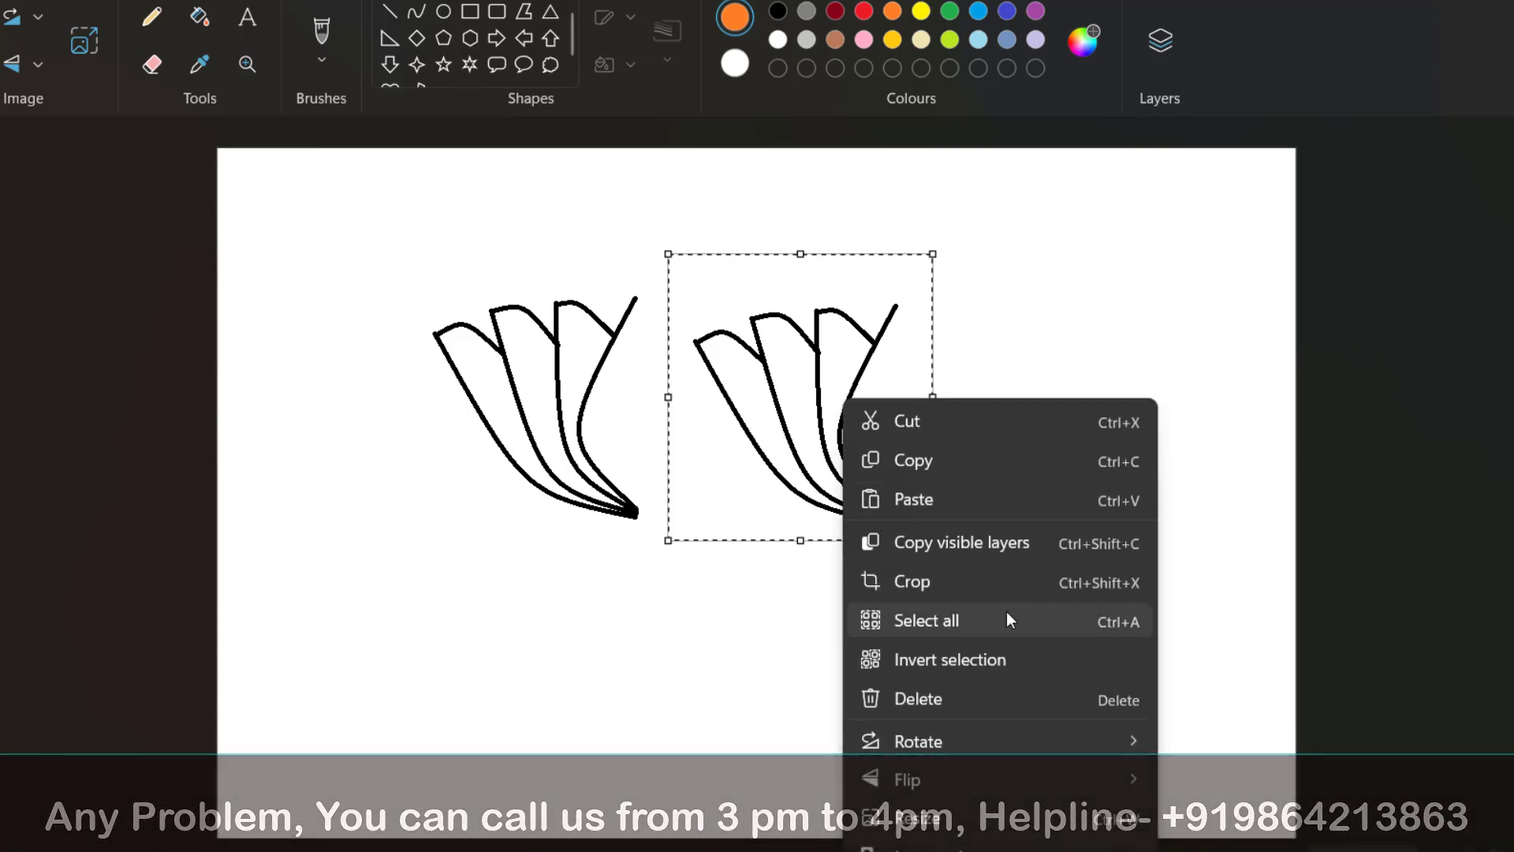
{"action": "mouse_move", "coordinate": [929, 743]}
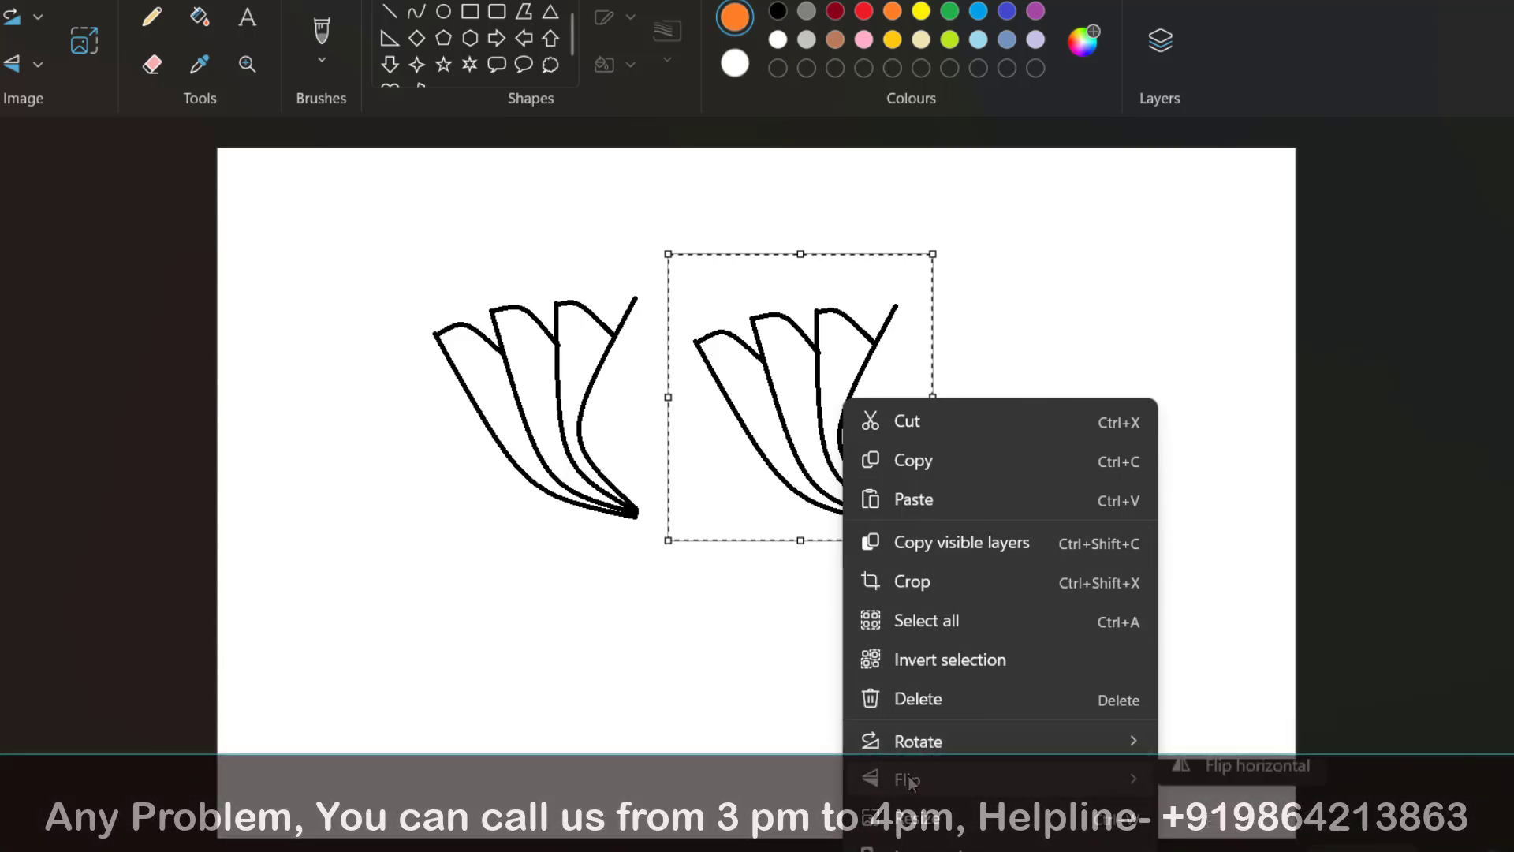
{"action": "left_click", "coordinate": [555, 603]}
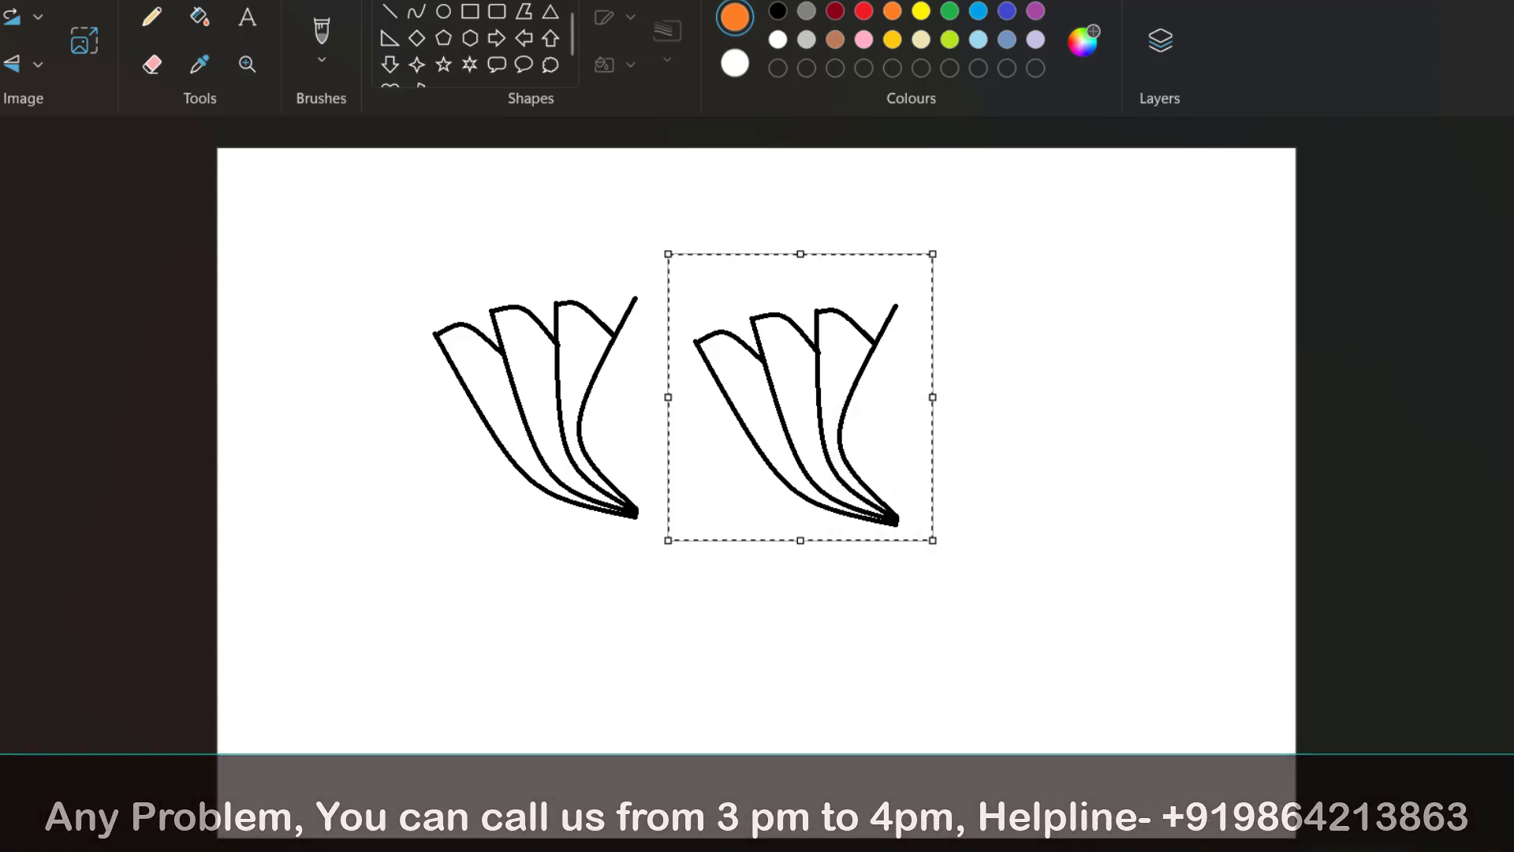
{"action": "key", "text": "alt+e"}
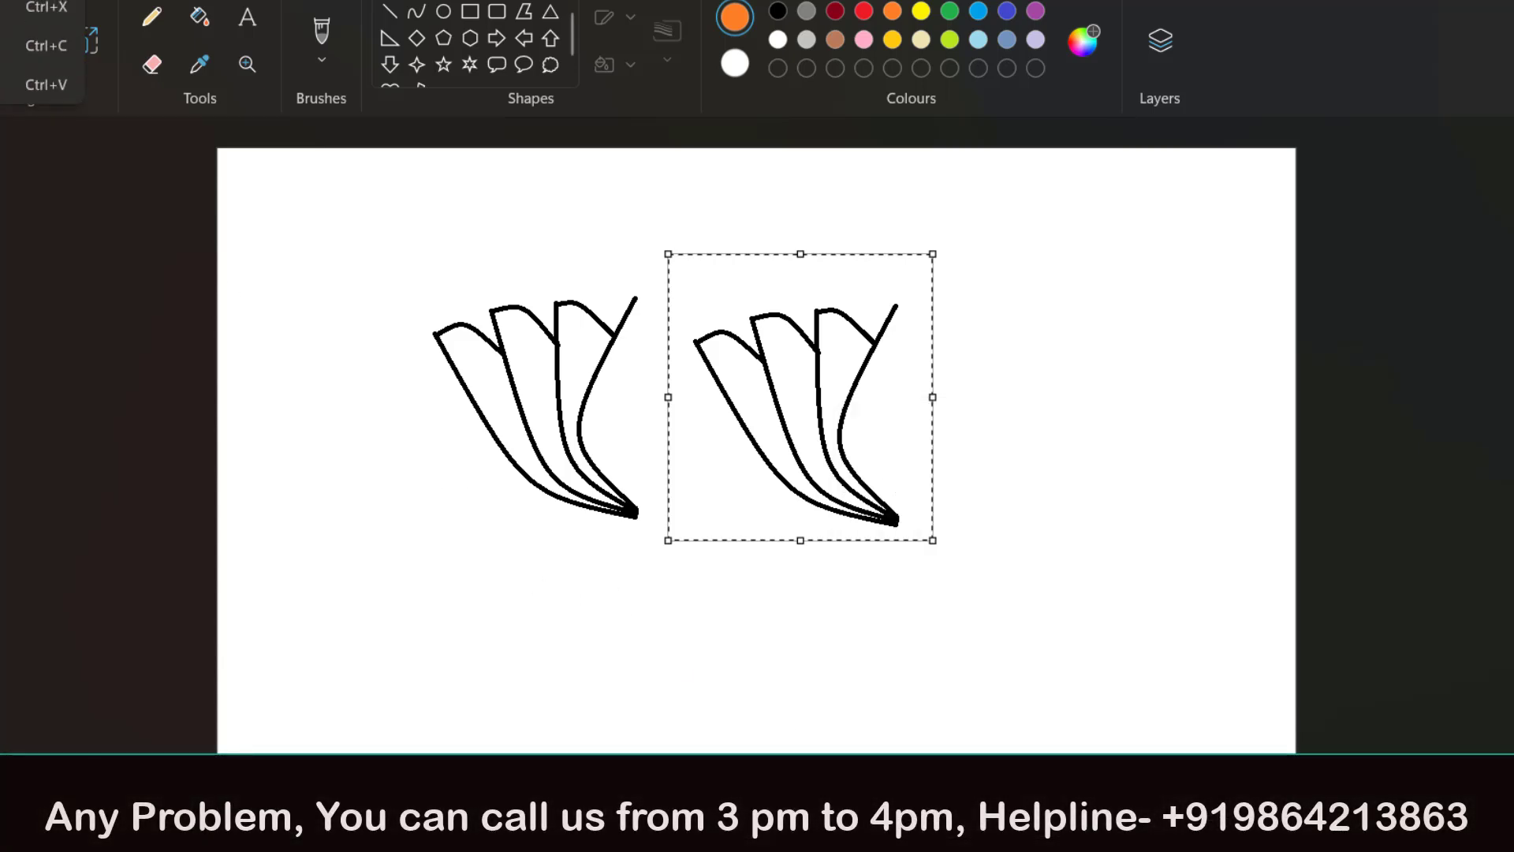
{"action": "key", "text": "alt+f"}
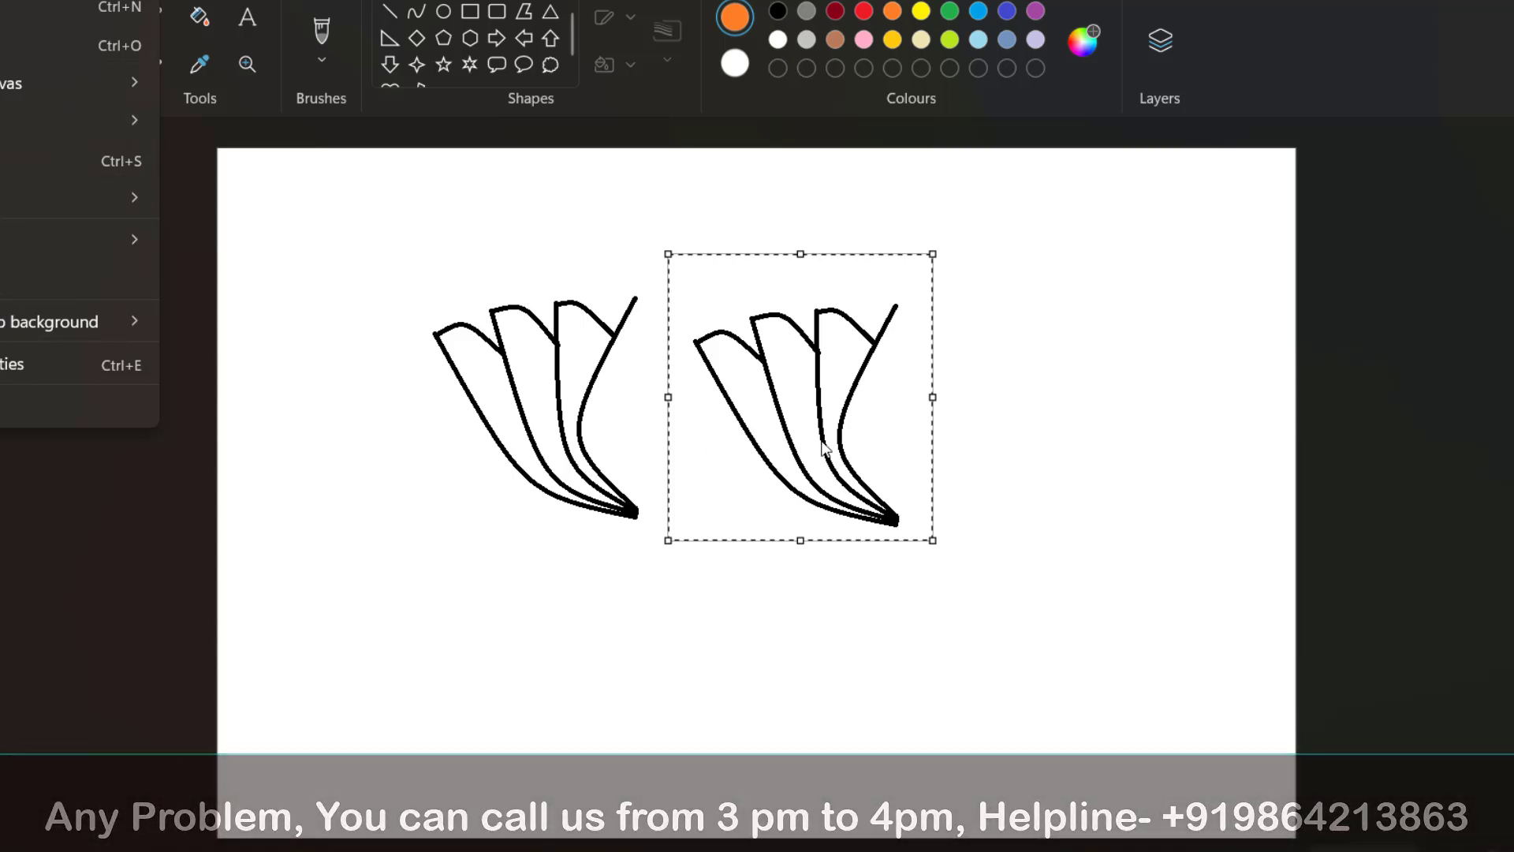
Flip the pasted petals horizontally and move them against the original half so the tips and bases meet, then deselect
{"action": "right_click", "coordinate": [805, 298]}
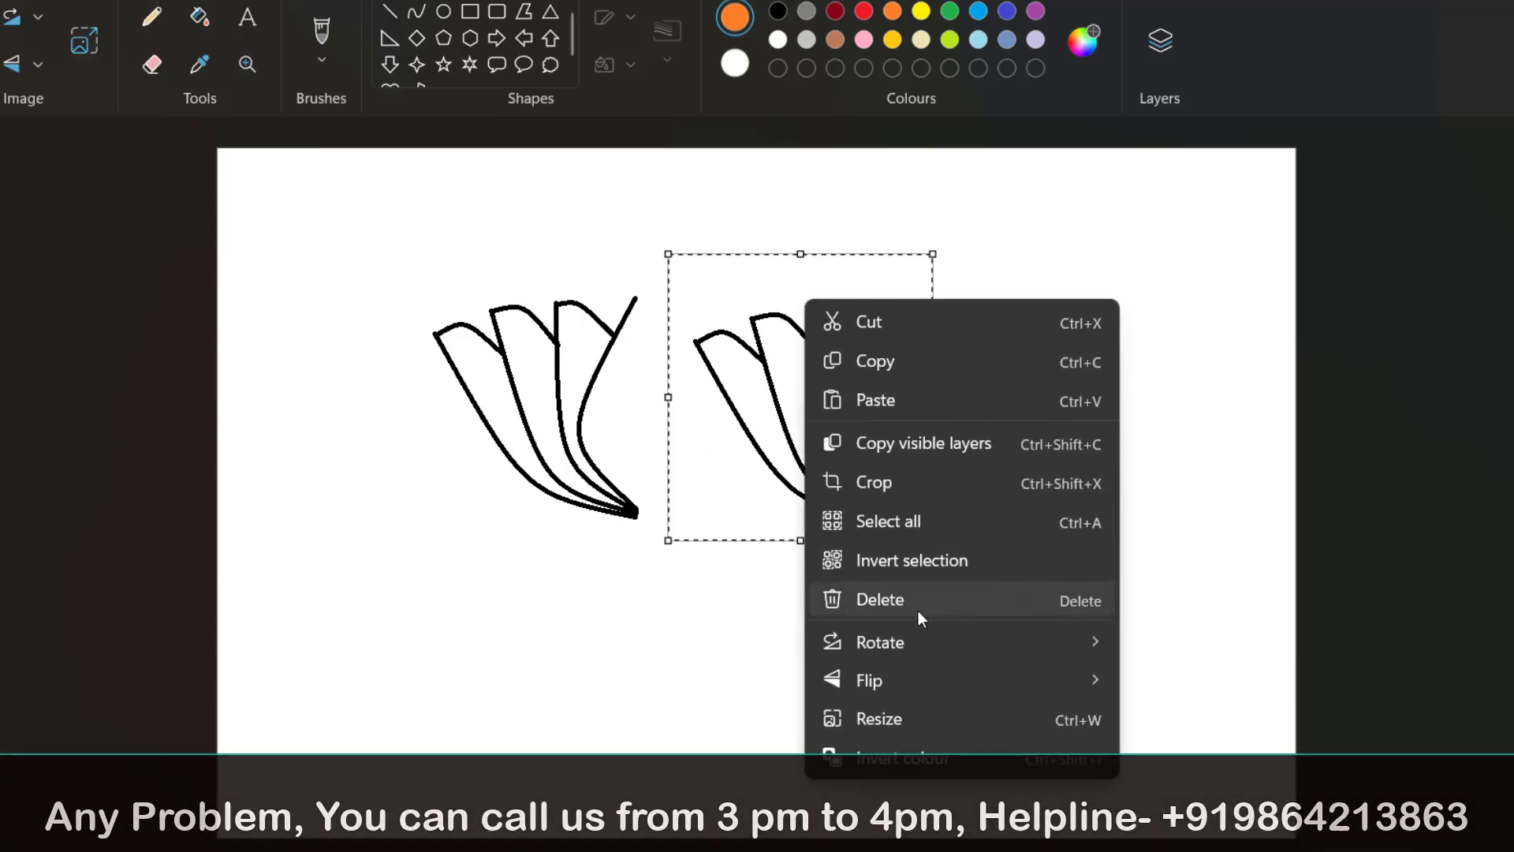
{"action": "mouse_move", "coordinate": [892, 675]}
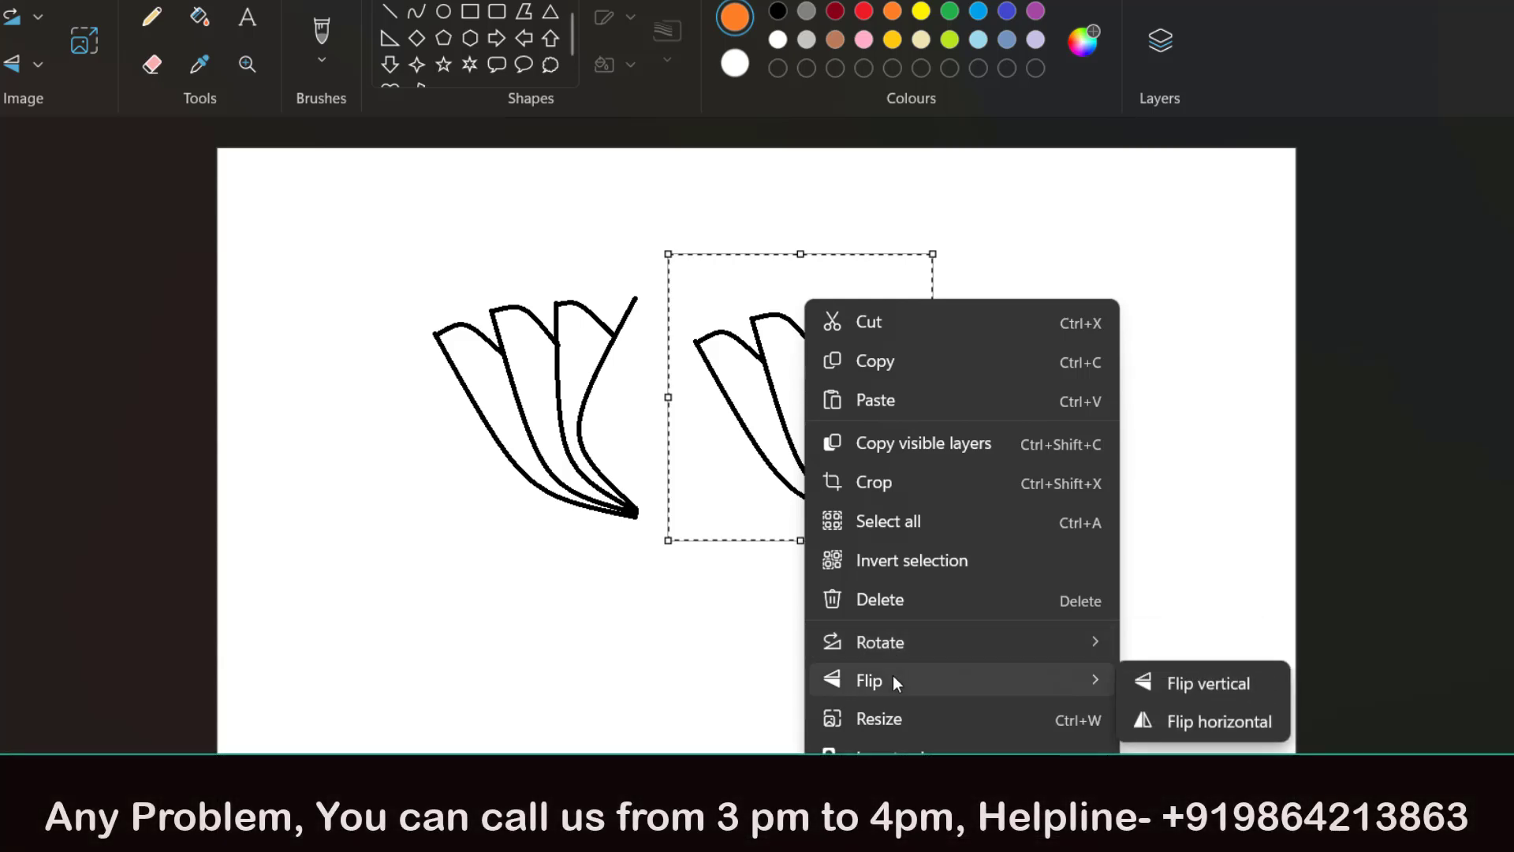
{"action": "left_click", "coordinate": [1180, 721]}
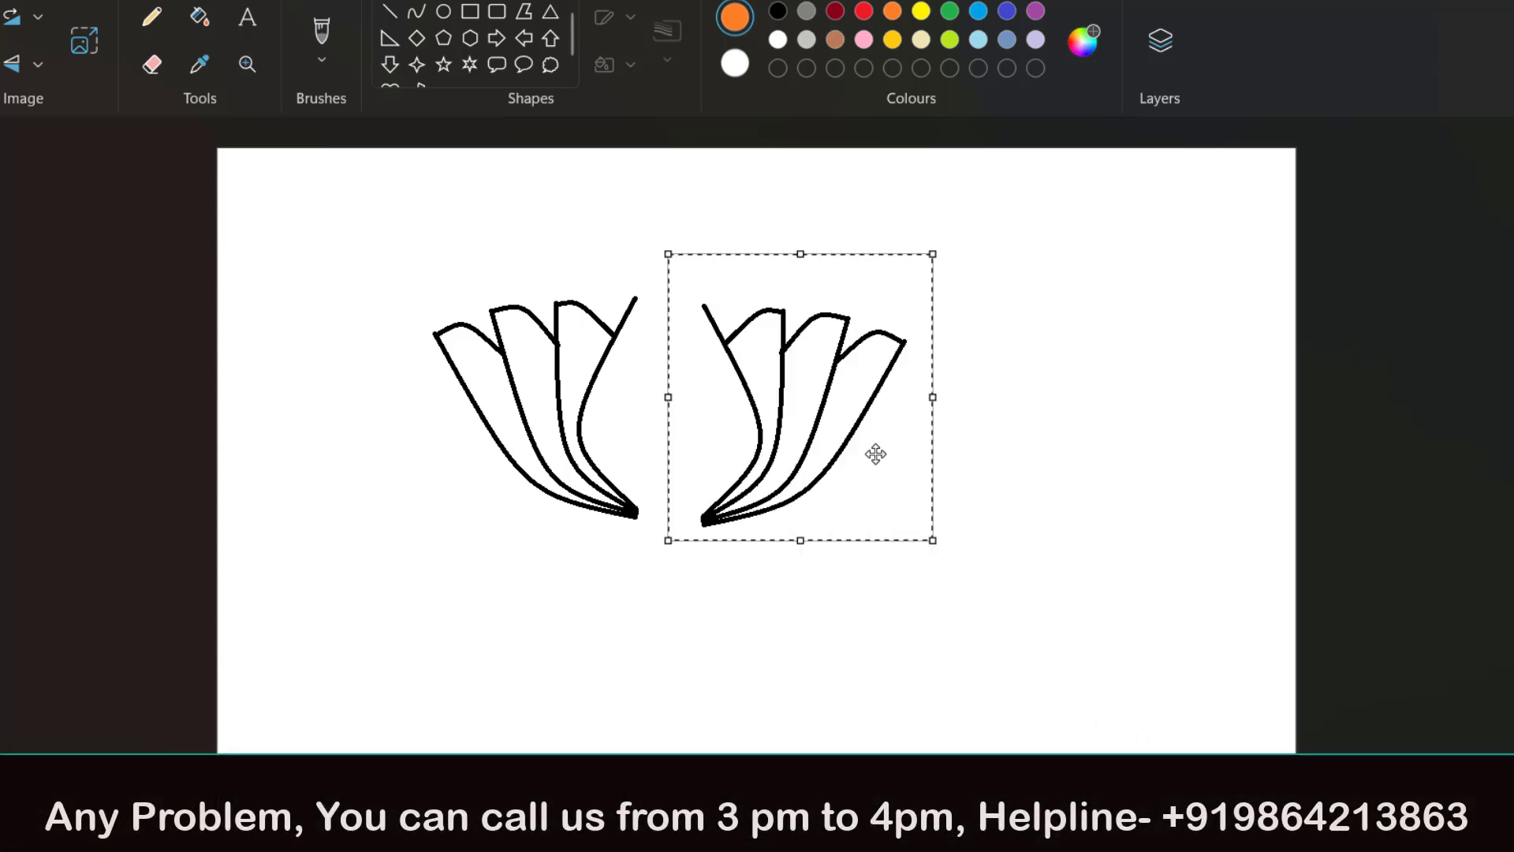
{"action": "left_click_drag", "start_coordinate": [826, 464], "coordinate": [761, 459]}
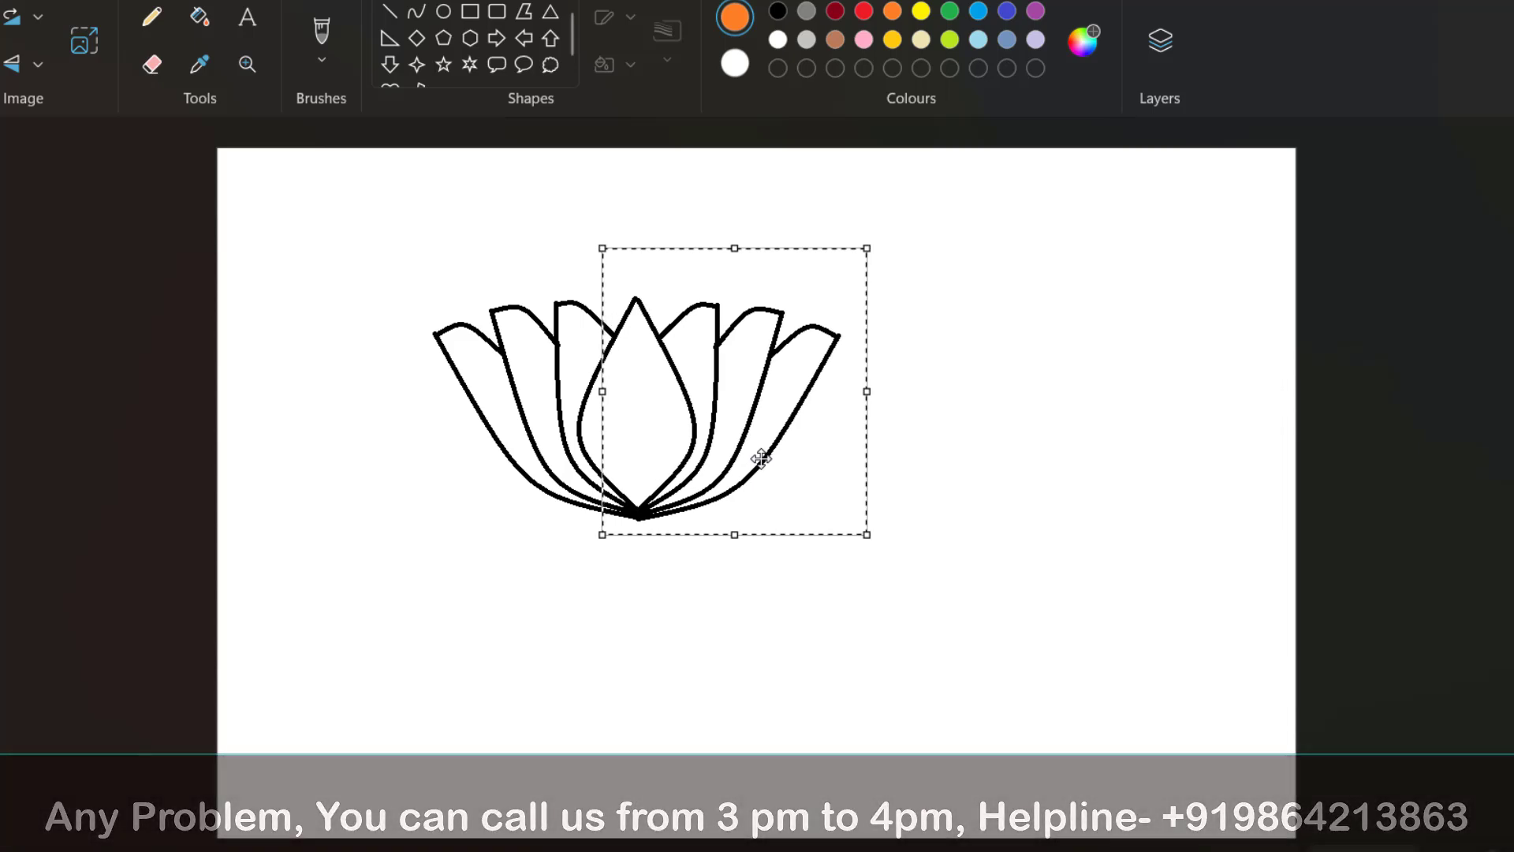
{"action": "left_click", "coordinate": [1072, 509]}
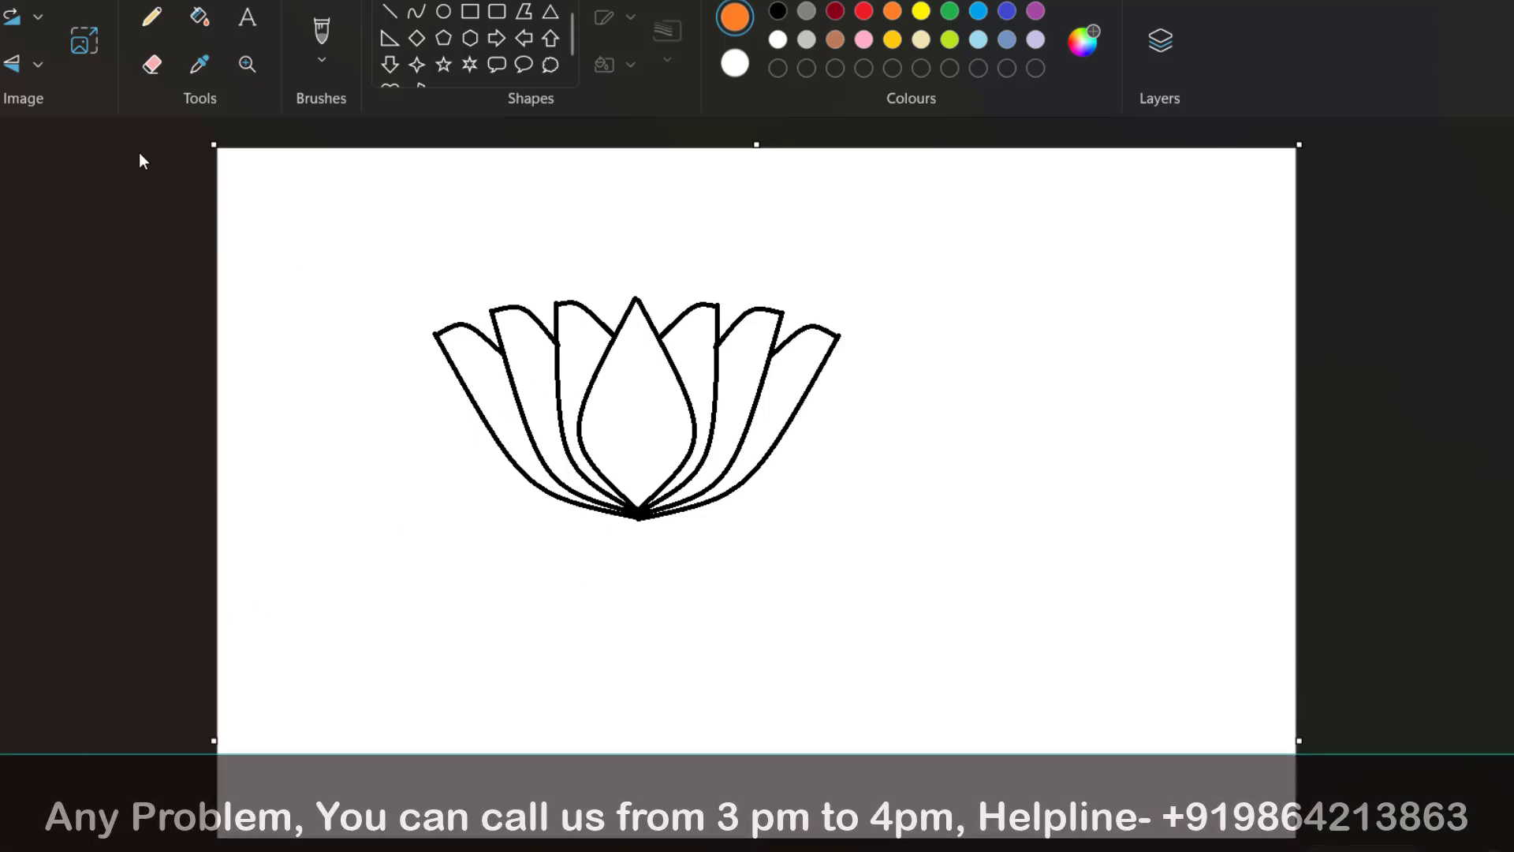
Draw two black curves from the flower's base outward and down to both sides, bent upward as the leaves' upper edges
{"action": "left_click", "coordinate": [417, 12]}
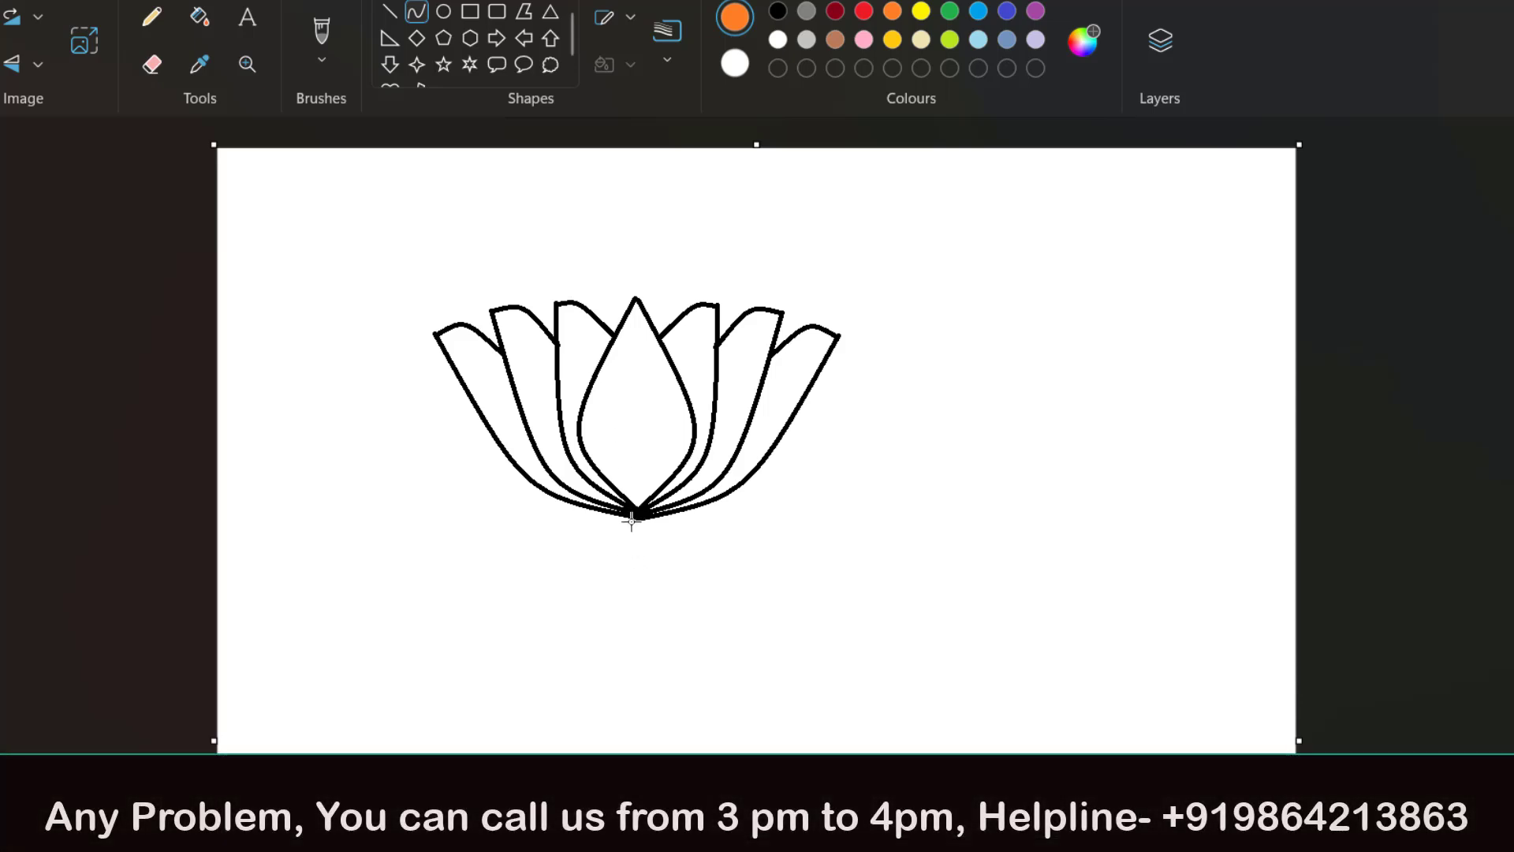
{"action": "left_click_drag", "start_coordinate": [634, 517], "coordinate": [534, 572]}
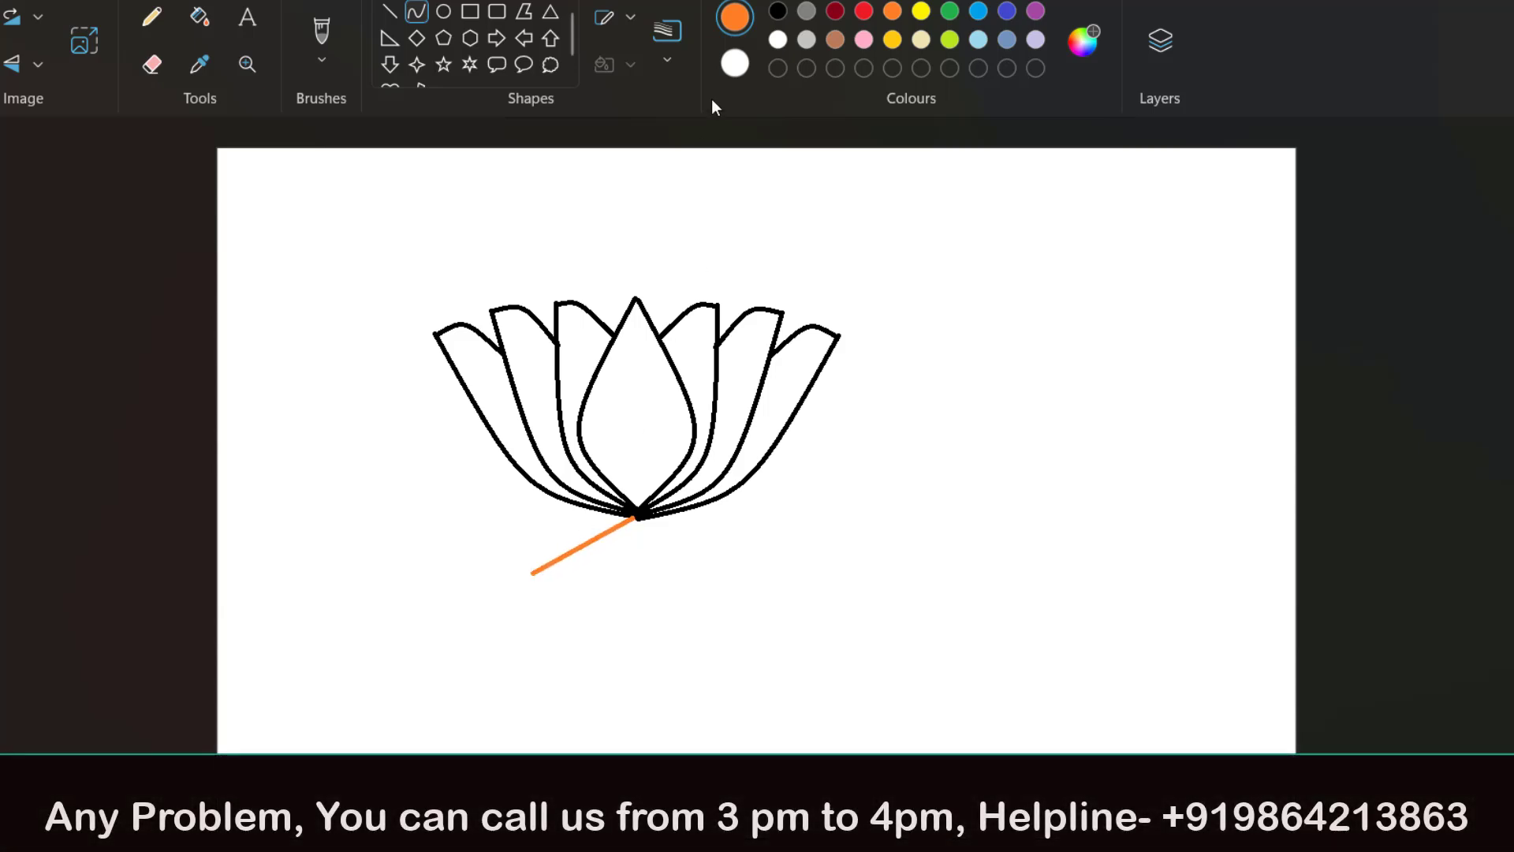
{"action": "left_click", "coordinate": [778, 11]}
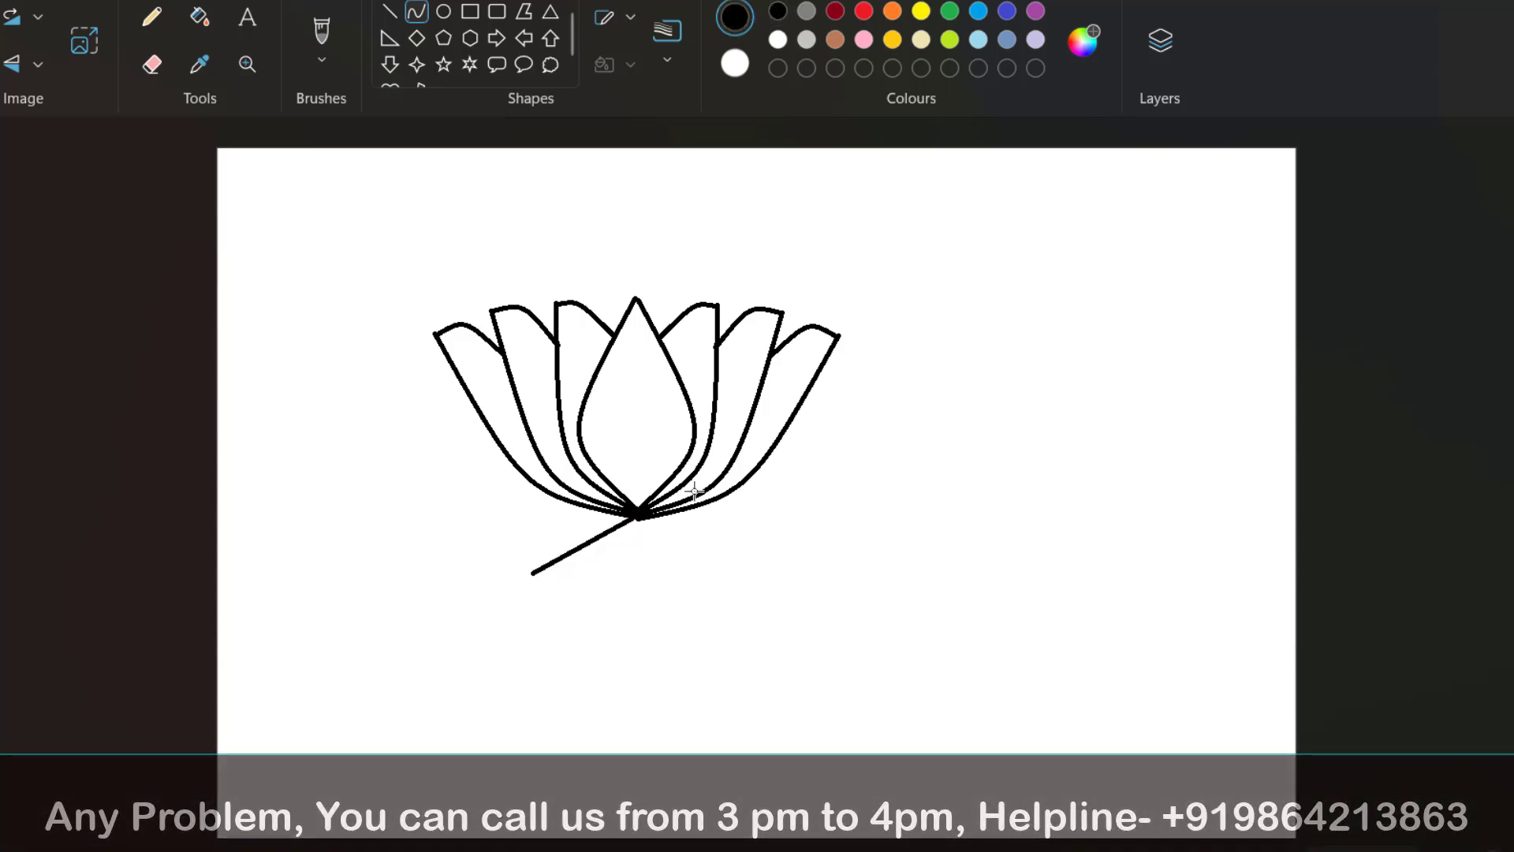
{"action": "left_click_drag", "start_coordinate": [565, 527], "coordinate": [570, 547]}
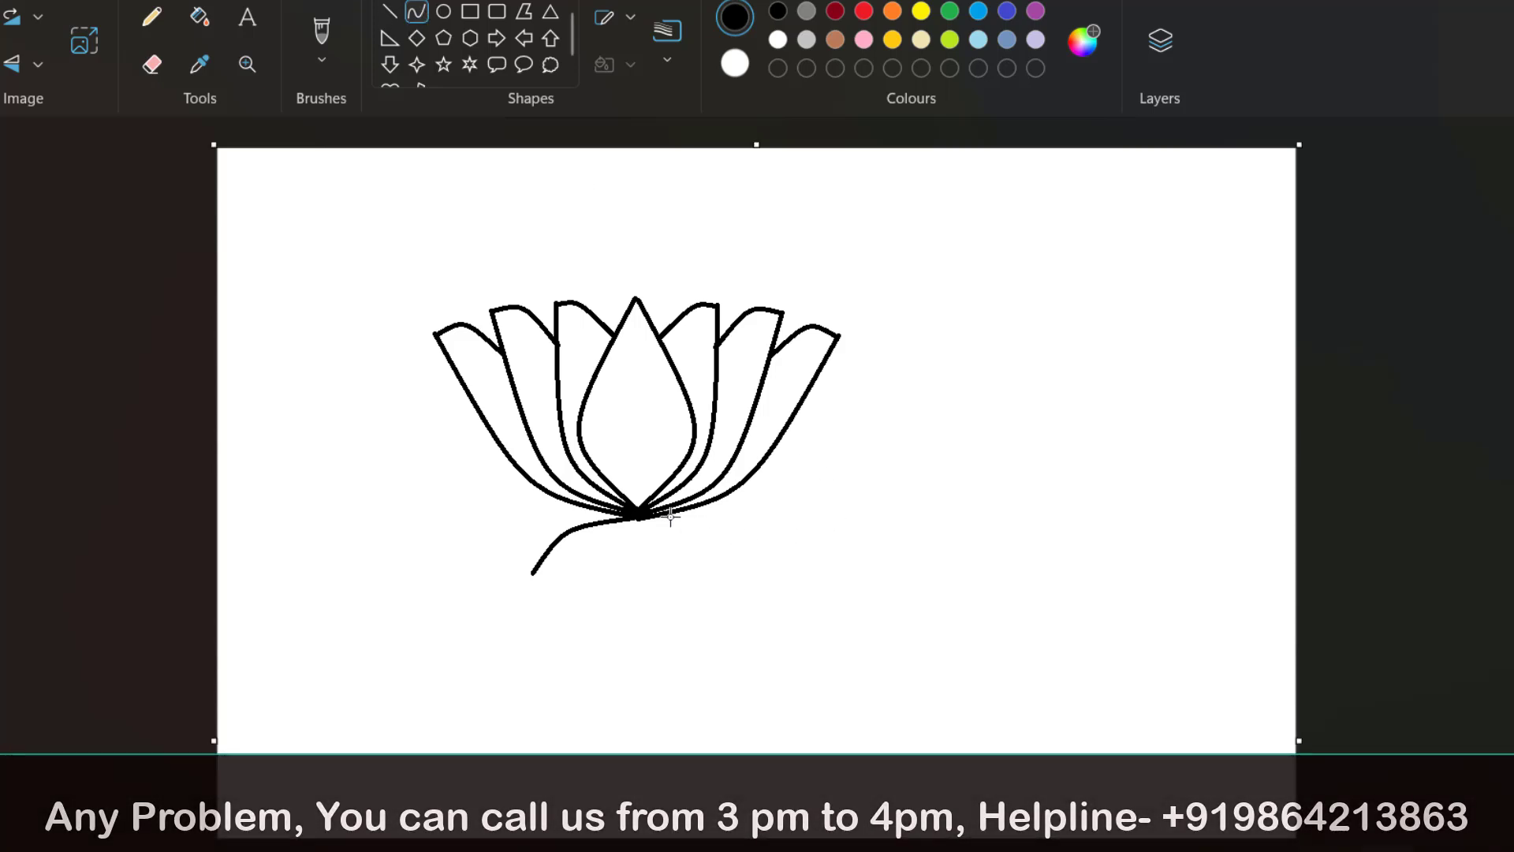
{"action": "left_click_drag", "start_coordinate": [640, 516], "coordinate": [730, 567]}
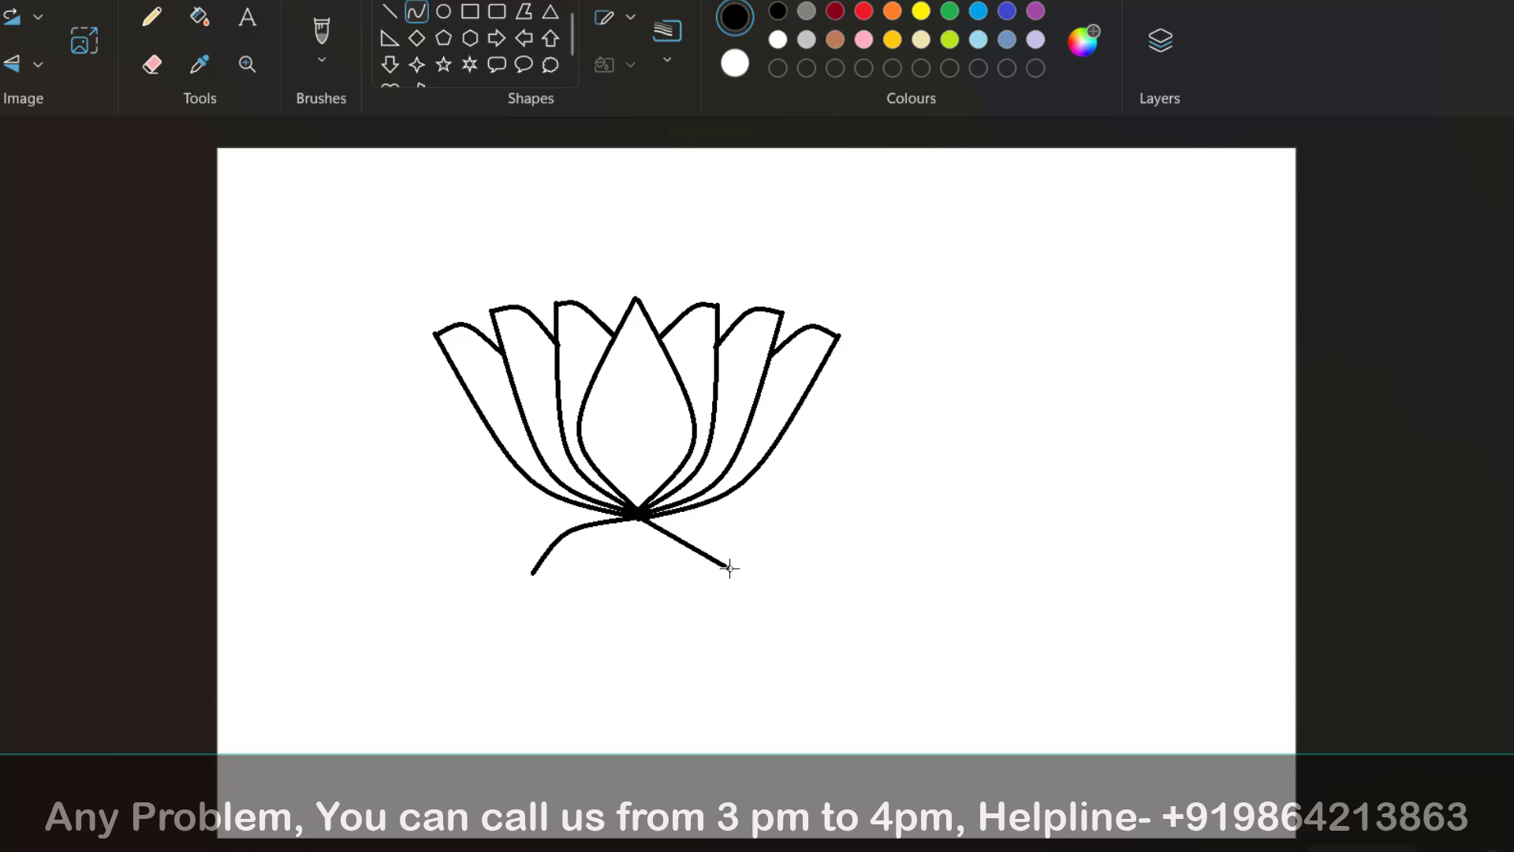
{"action": "left_click", "coordinate": [725, 521]}
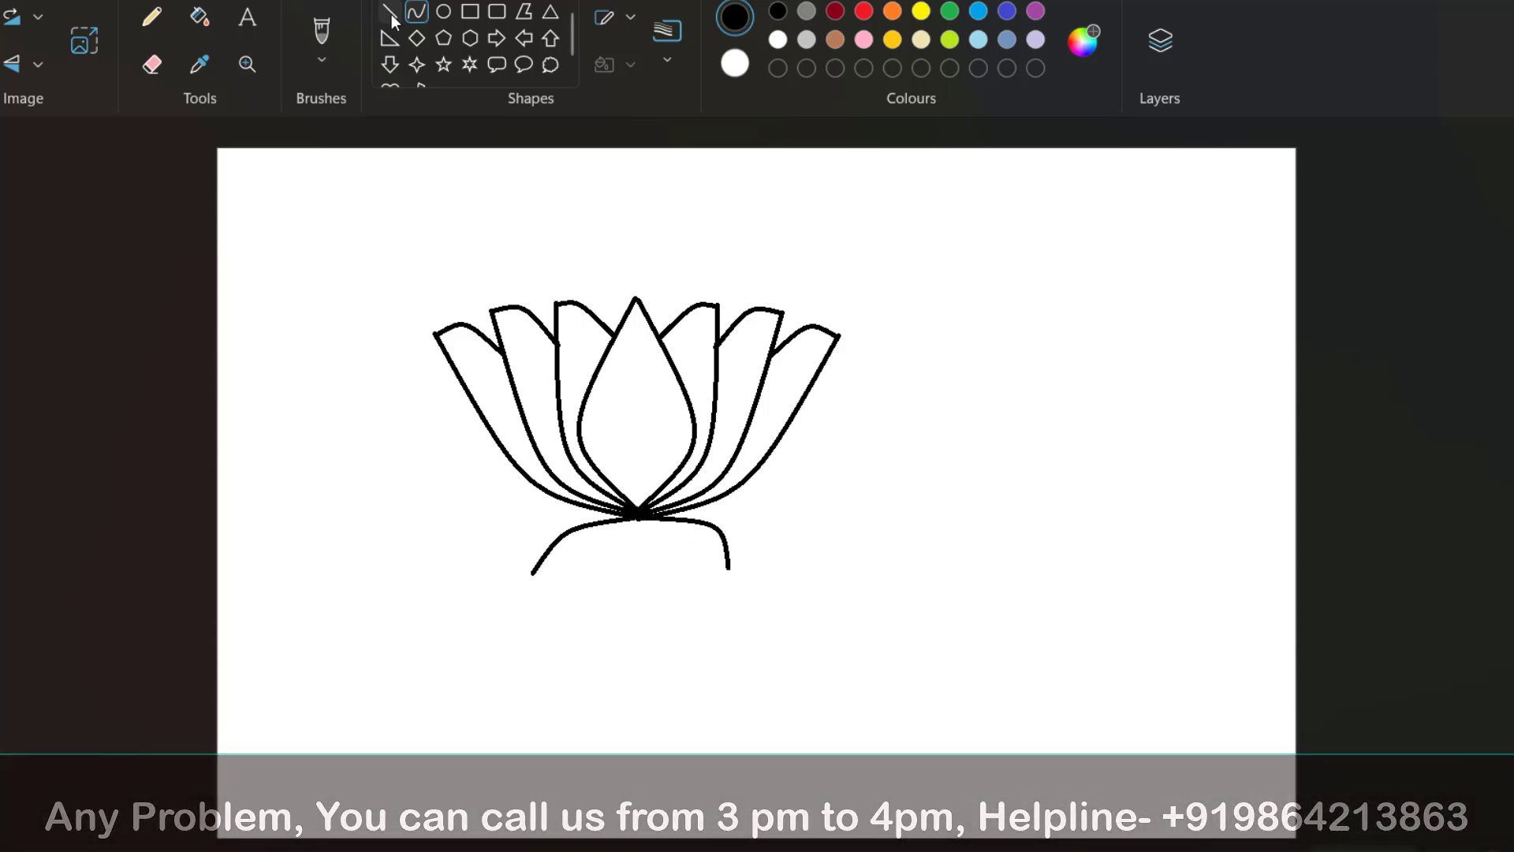
Close both leaves under the flower with curves between the base and each leaf tip, bent downward as lower edges
{"action": "left_click", "coordinate": [423, 13]}
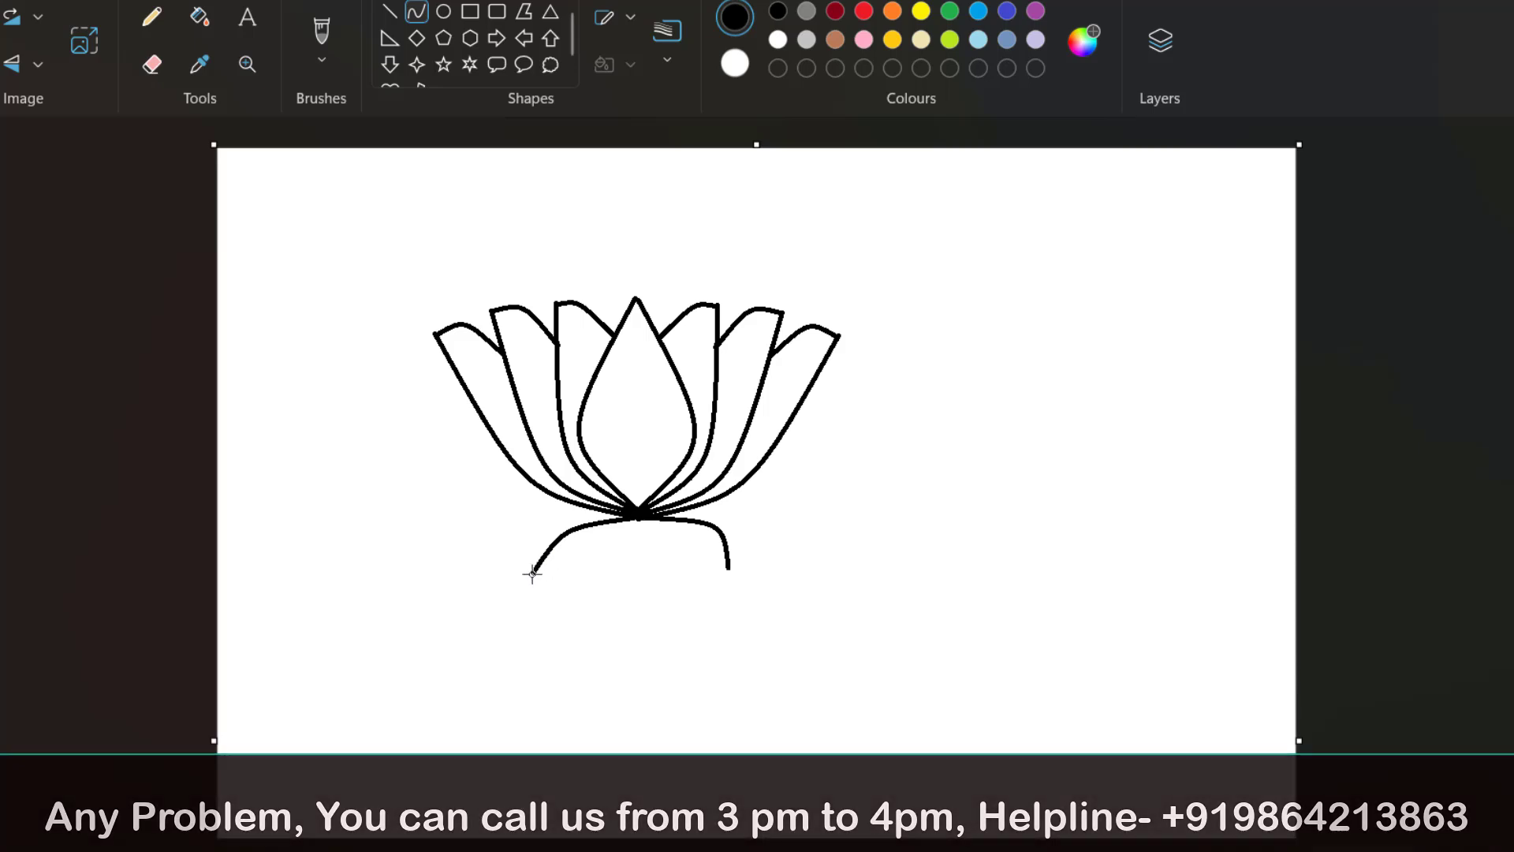
{"action": "left_click_drag", "start_coordinate": [532, 574], "coordinate": [635, 517]}
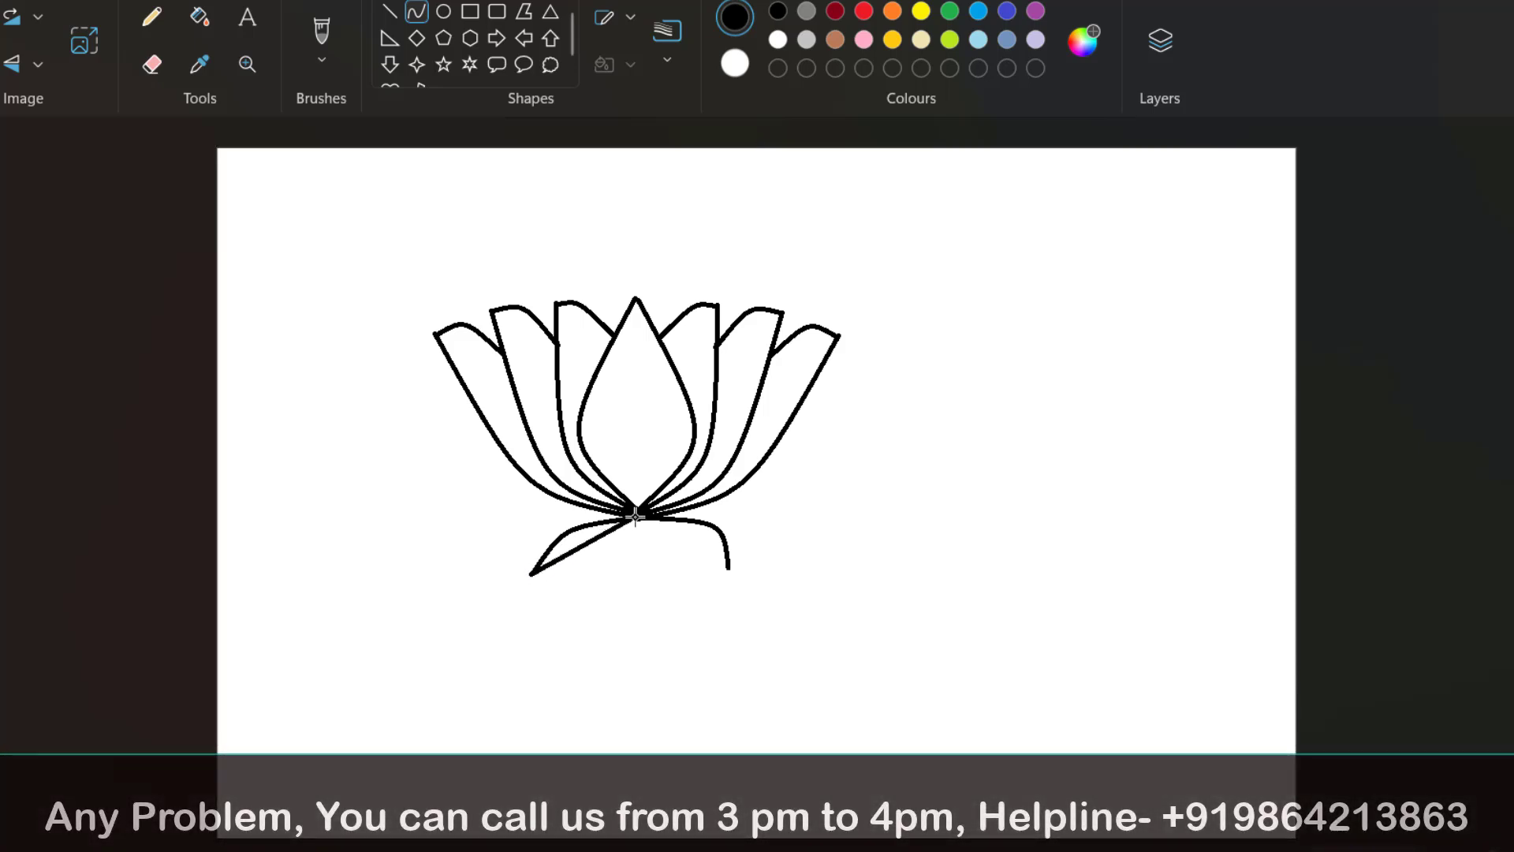
{"action": "left_click", "coordinate": [595, 560]}
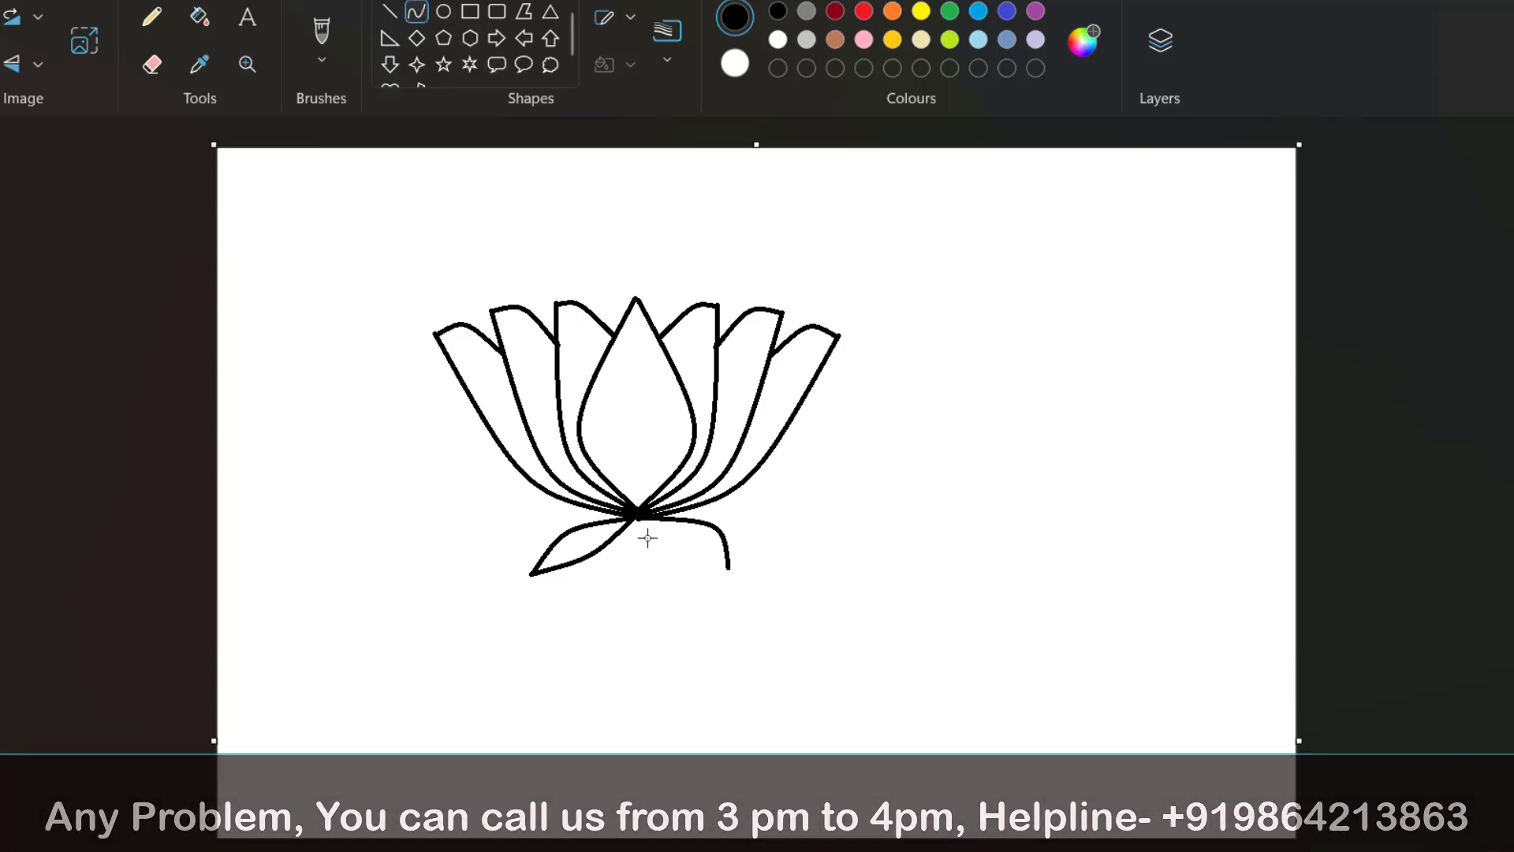
{"action": "left_click_drag", "start_coordinate": [636, 517], "coordinate": [730, 568]}
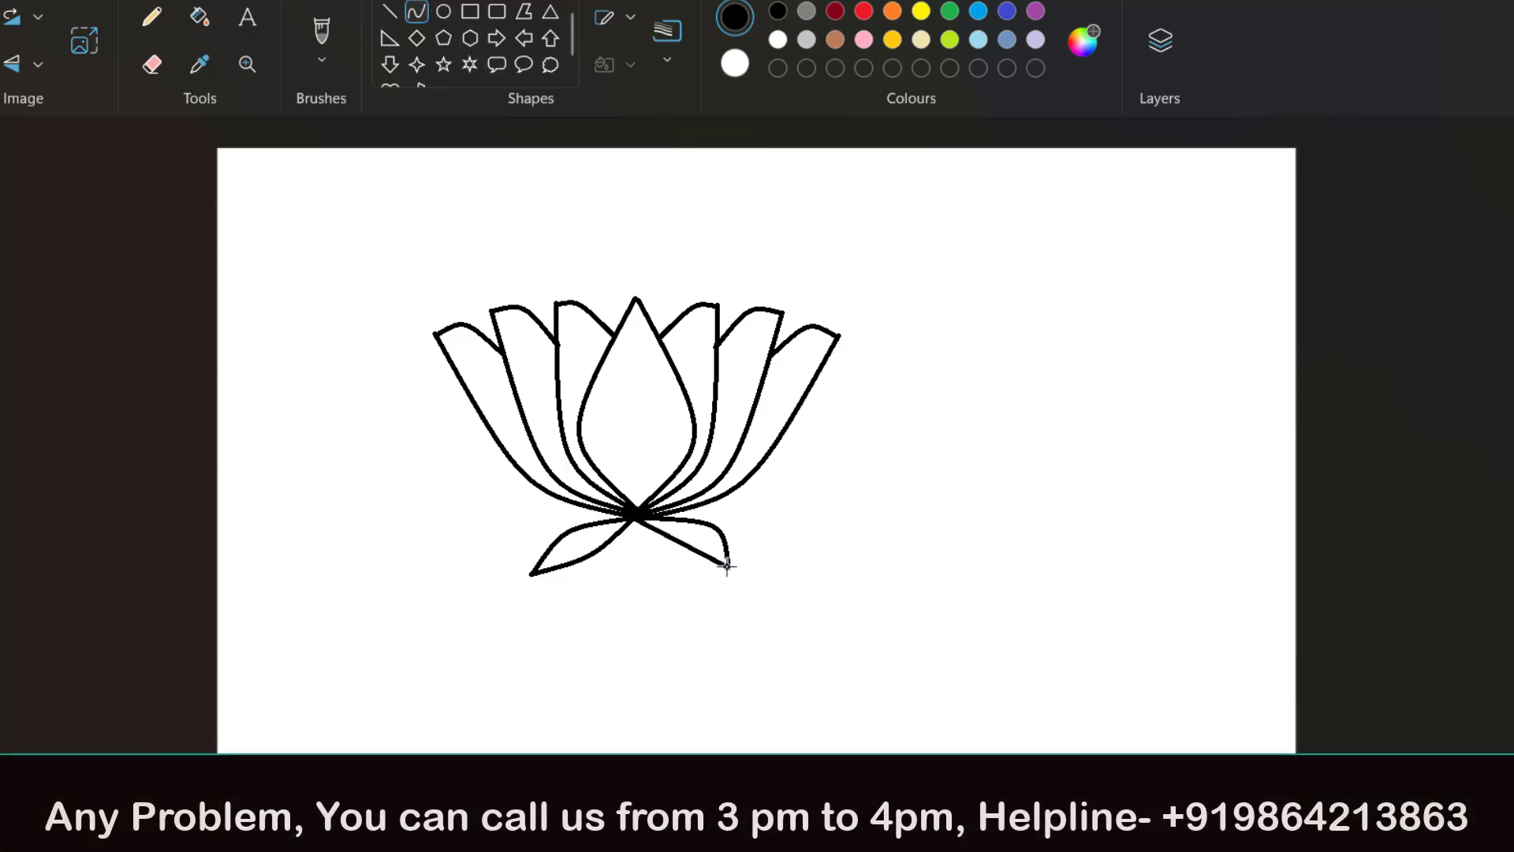
{"action": "left_click", "coordinate": [670, 566]}
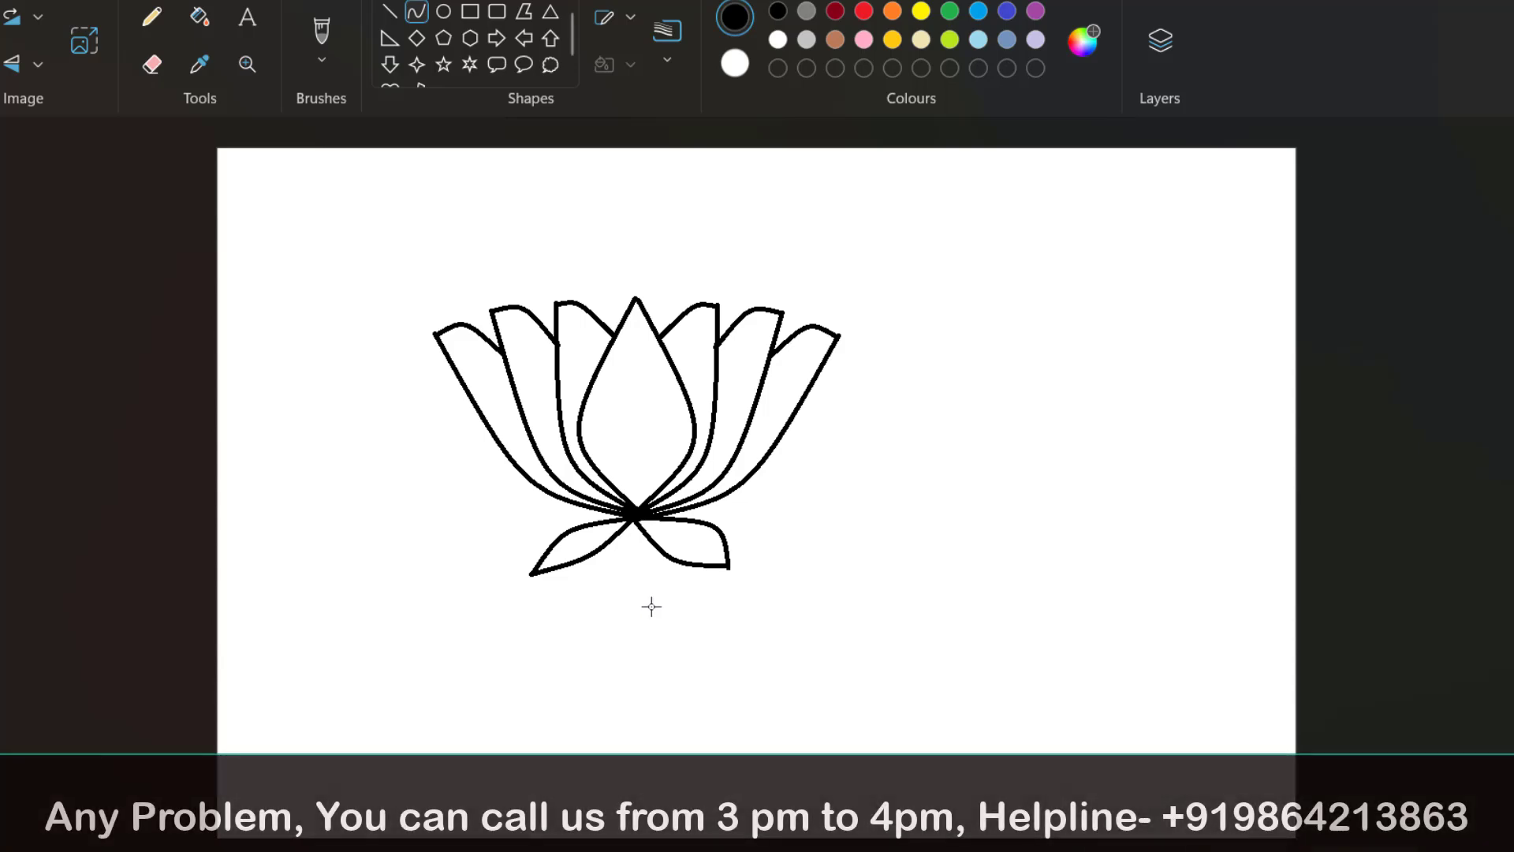
Draw a curve between the lower edges of the two leaves, bent downward into a rounded cup below the flower
{"action": "left_click", "coordinate": [416, 12]}
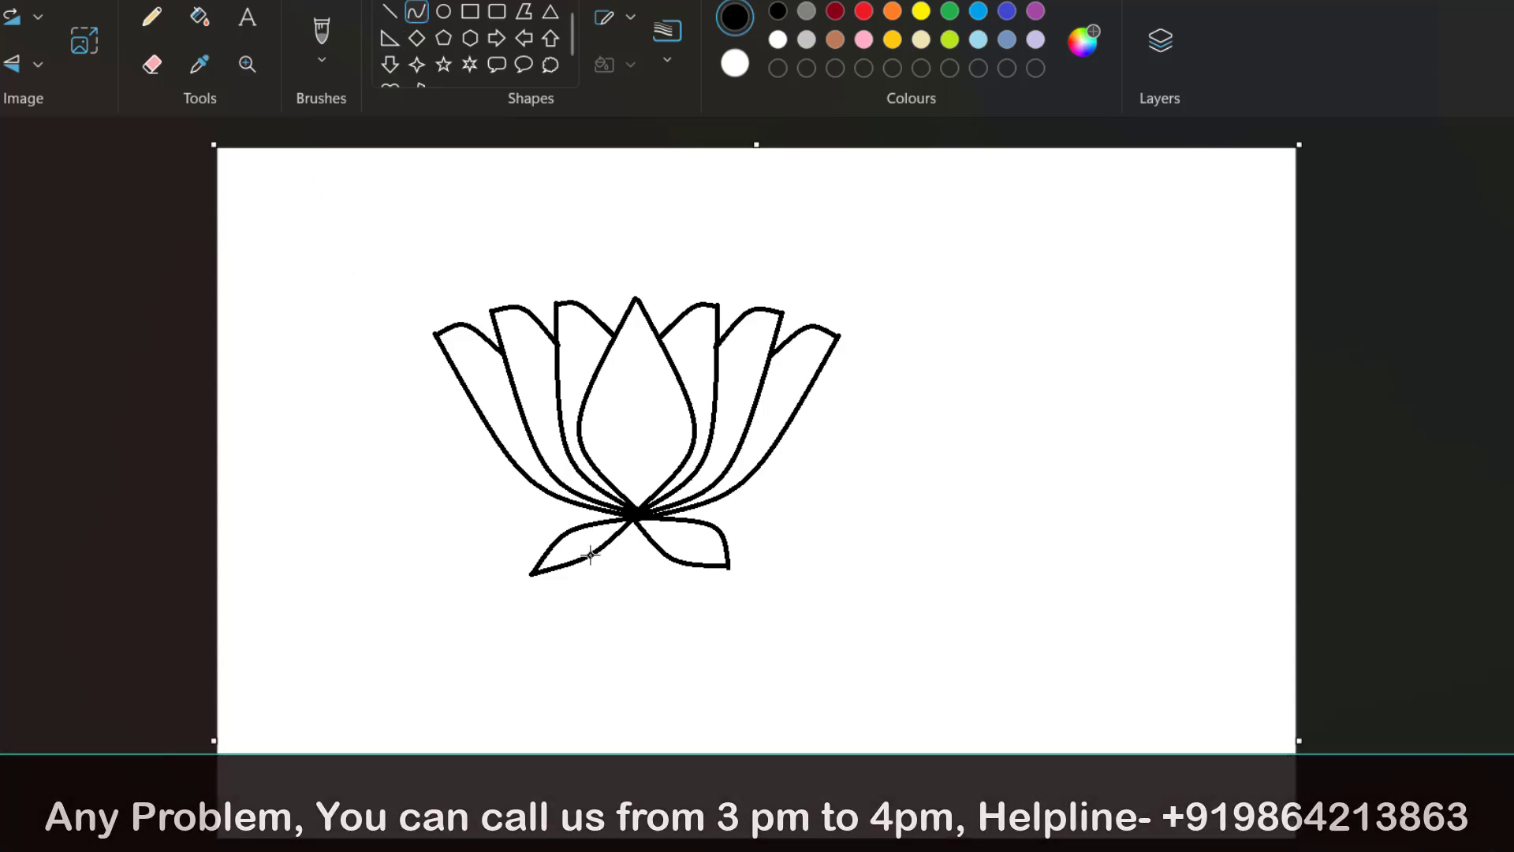
{"action": "left_click_drag", "start_coordinate": [591, 555], "coordinate": [674, 555]}
{"action": "left_click", "coordinate": [632, 612]}
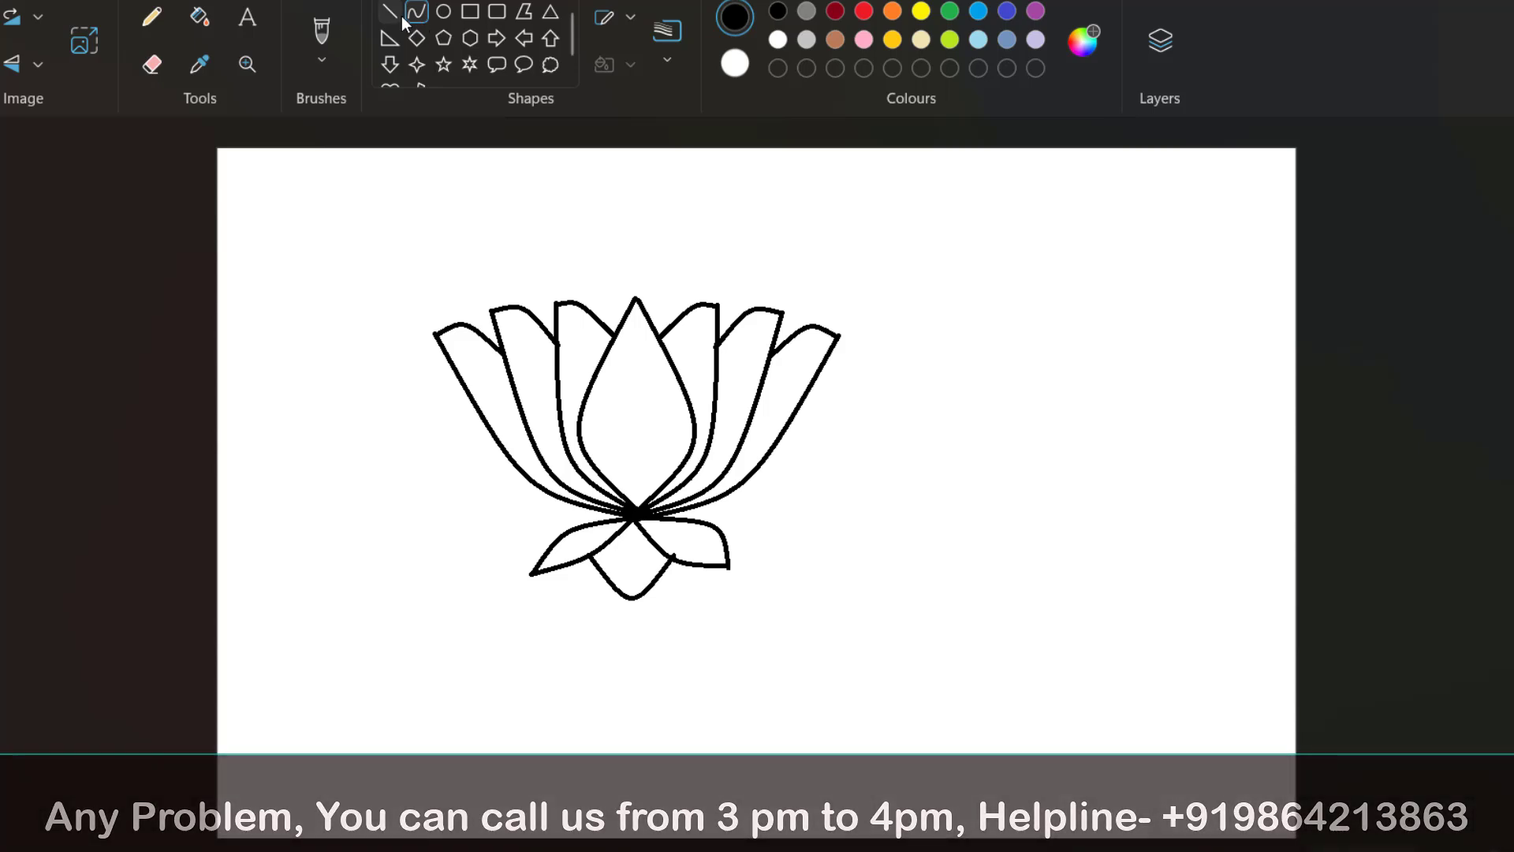
Draw a stem below the cup from two parallel curves bending down to the left, and close its end with a short line
{"action": "left_click", "coordinate": [473, 11]}
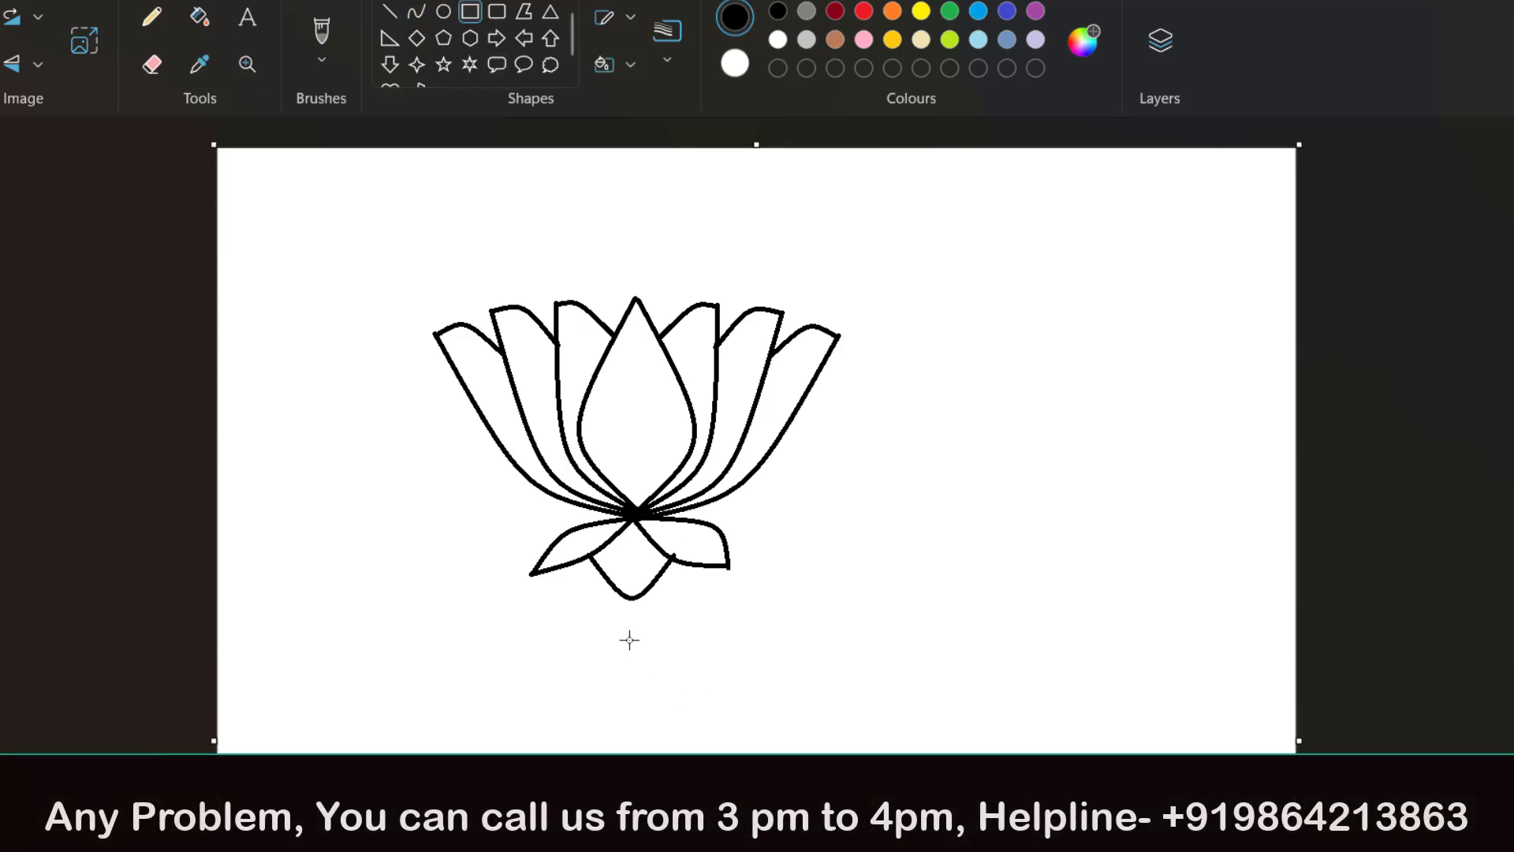
{"action": "left_click", "coordinate": [417, 11]}
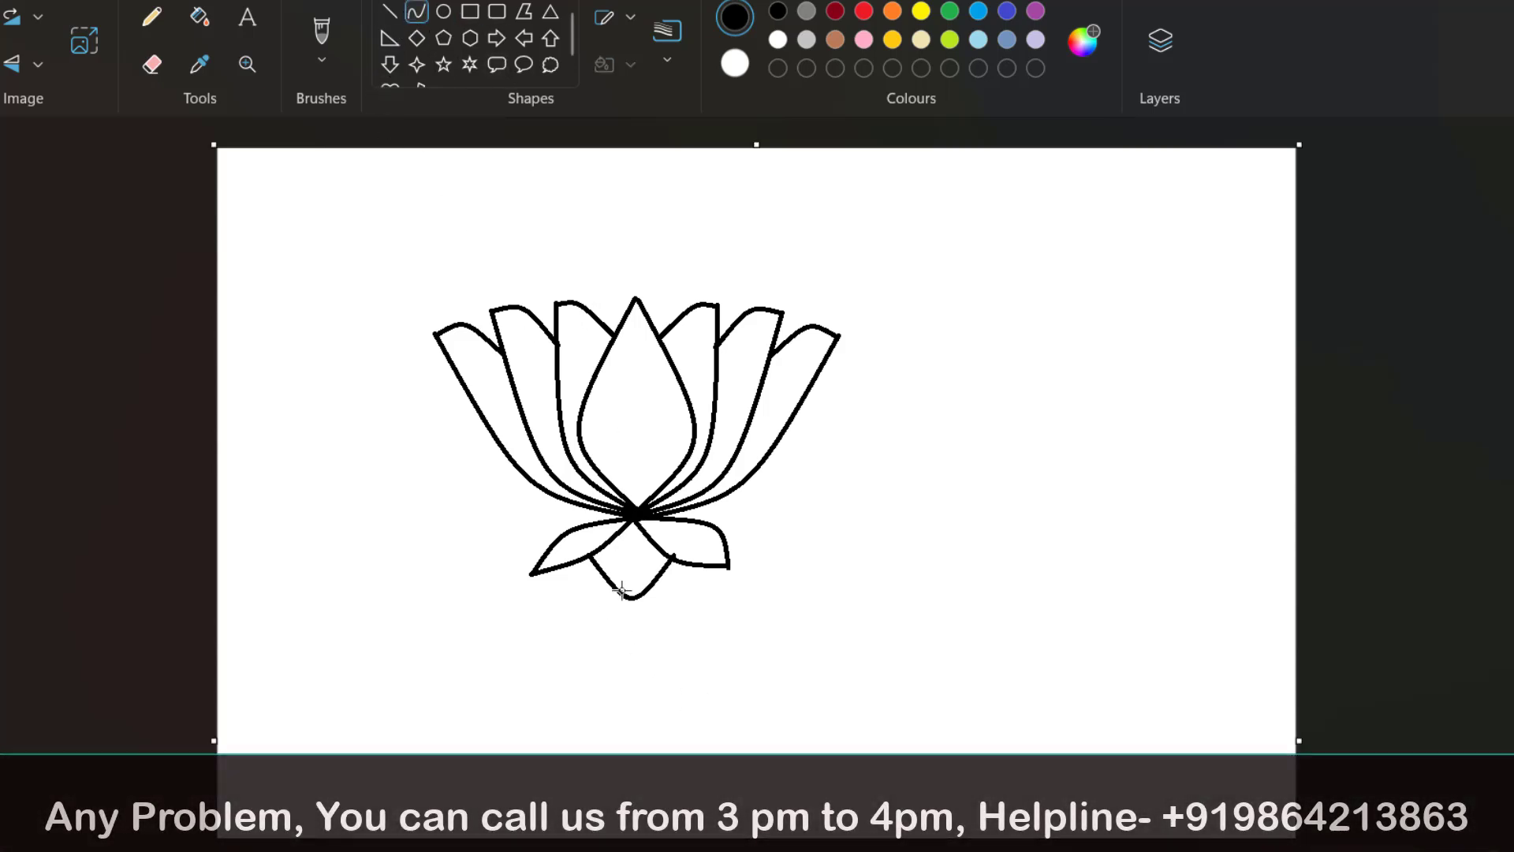
{"action": "left_click_drag", "start_coordinate": [627, 597], "coordinate": [598, 753]}
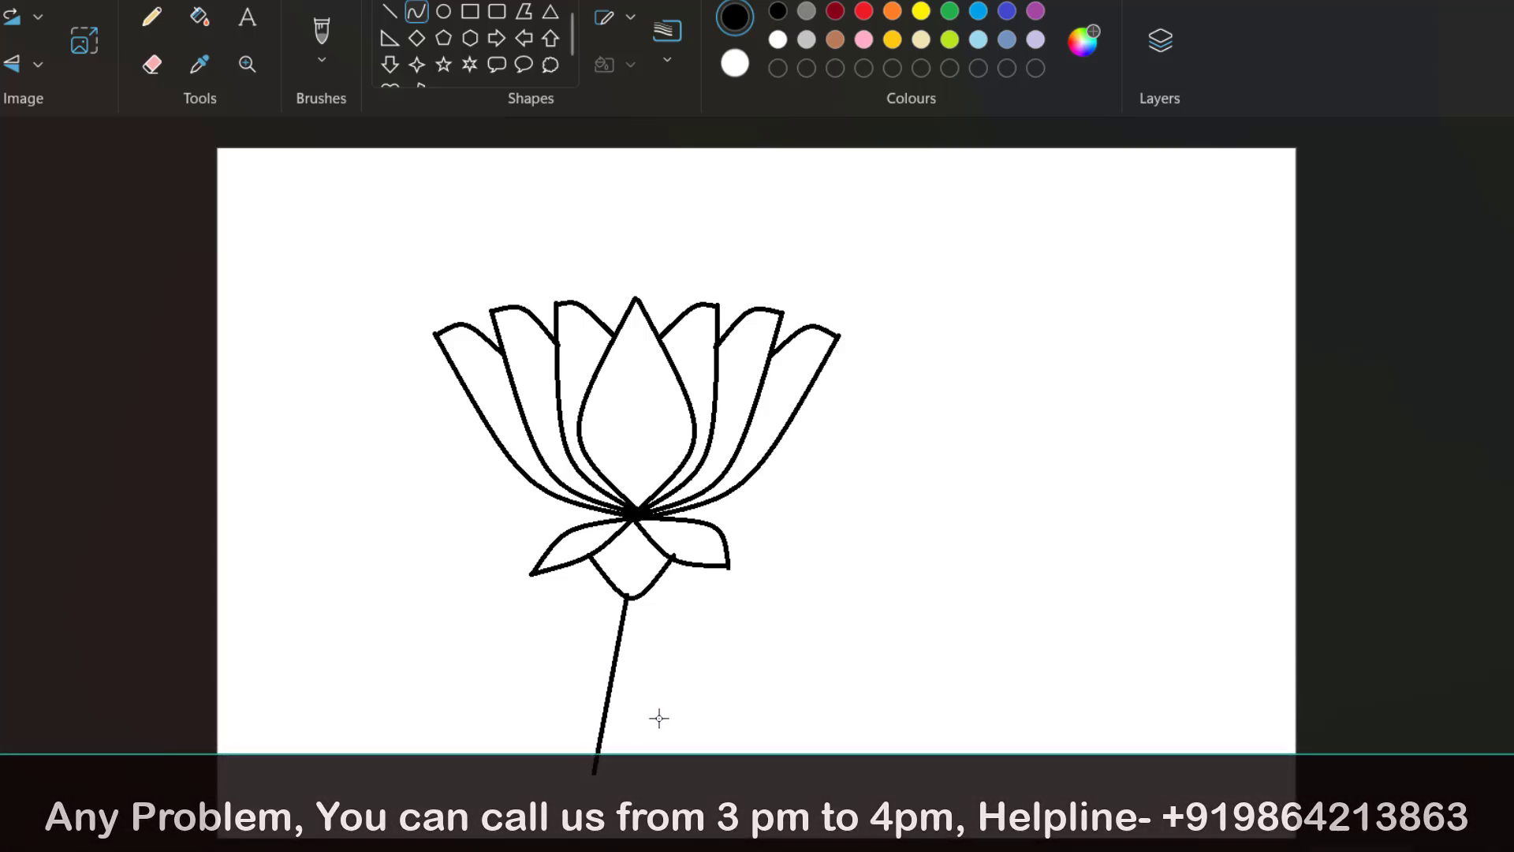
{"action": "left_click_drag", "start_coordinate": [626, 696], "coordinate": [636, 710]}
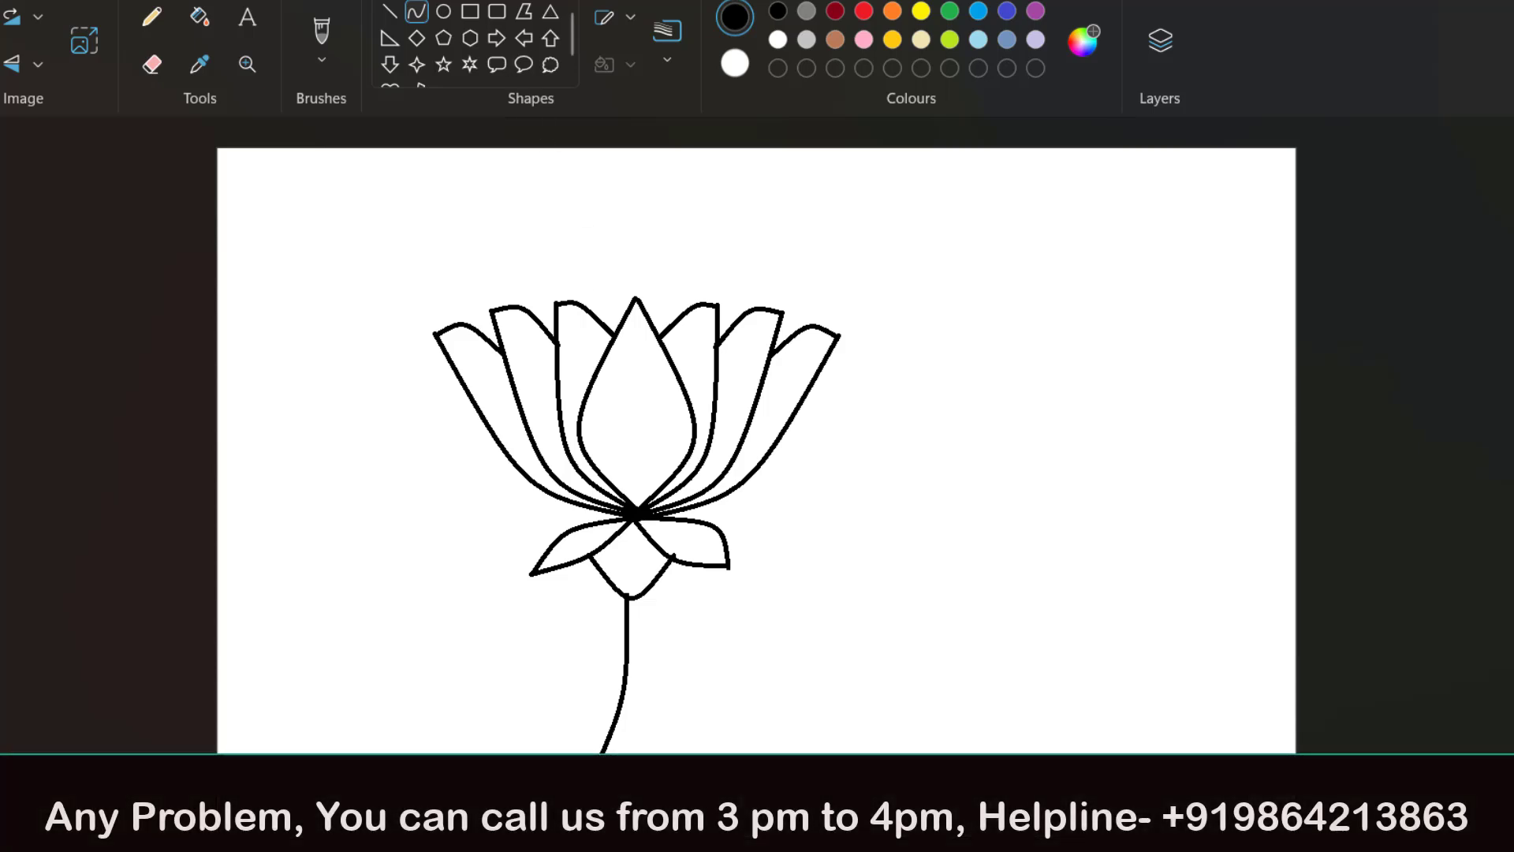
{"action": "left_click", "coordinate": [416, 13]}
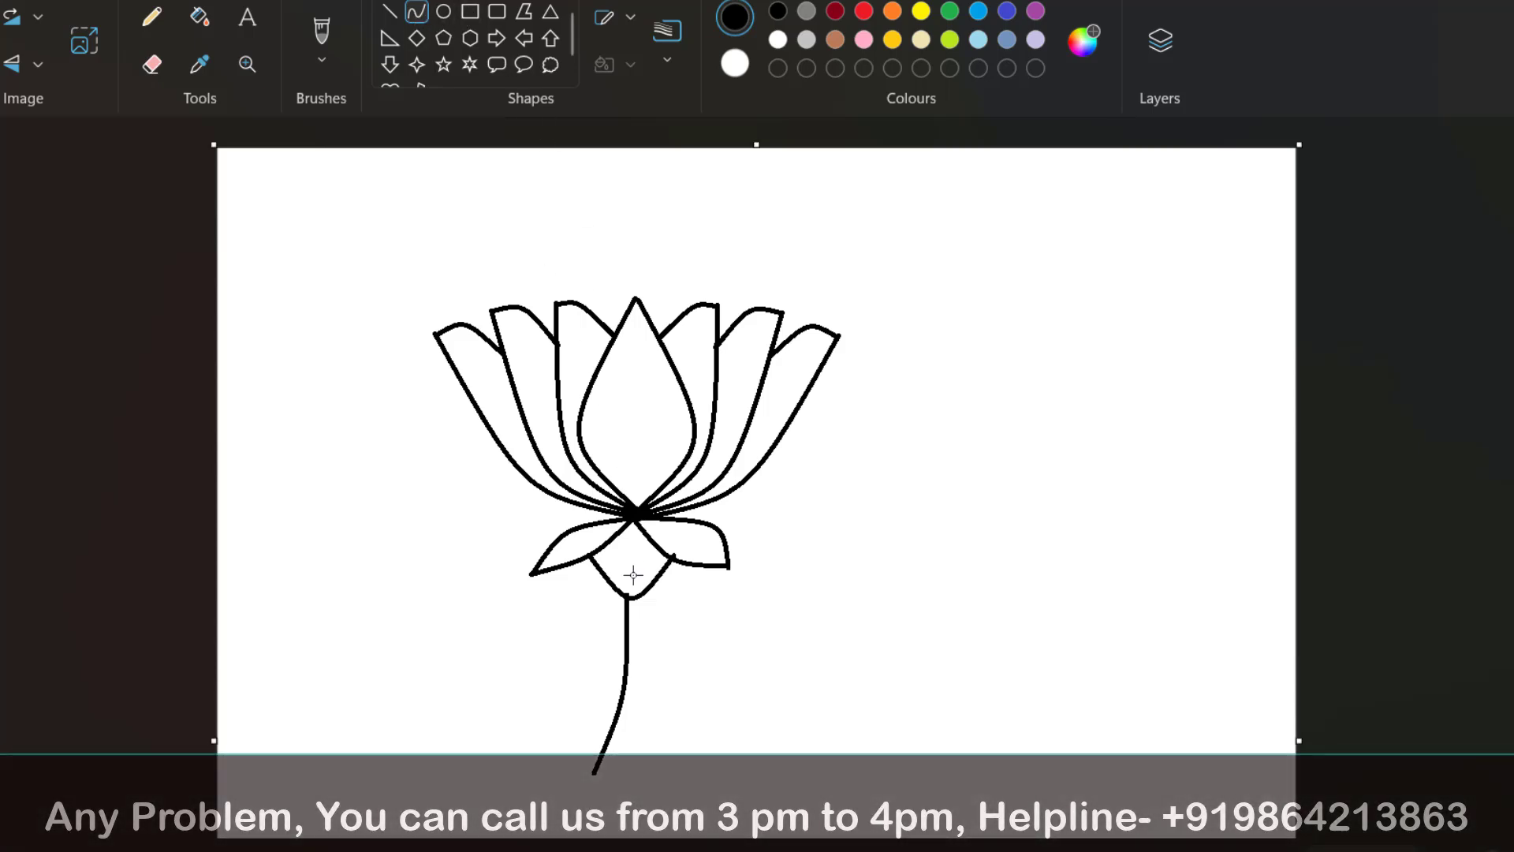
{"action": "mouse_move", "coordinate": [645, 593]}
{"action": "left_mouse_down"}
{"action": "mouse_move", "coordinate": [642, 726]}
{"action": "mouse_move", "coordinate": [612, 781]}
{"action": "left_mouse_up"}
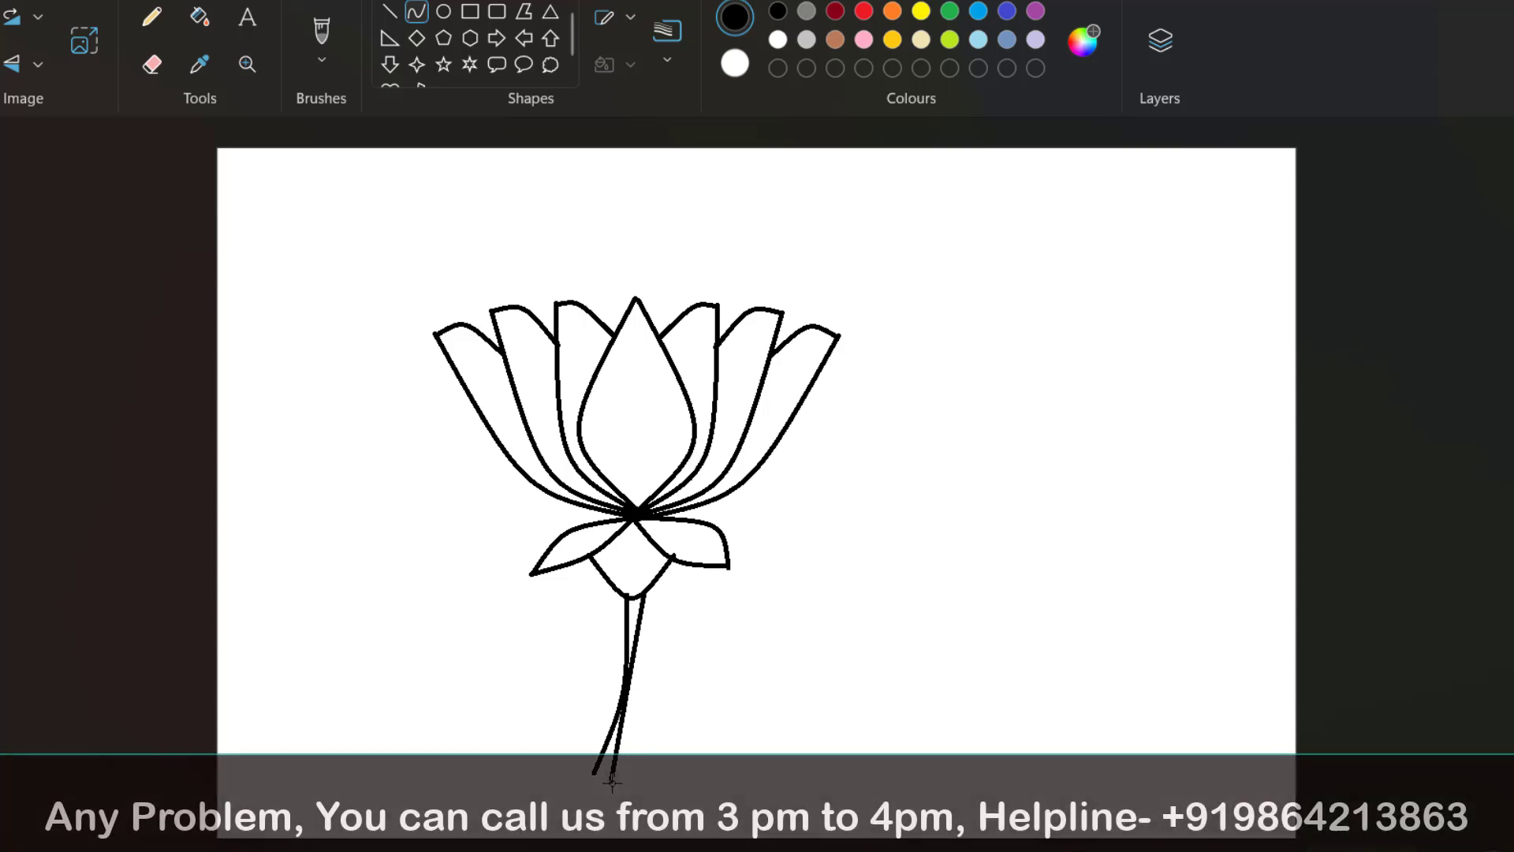
{"action": "left_click", "coordinate": [648, 698]}
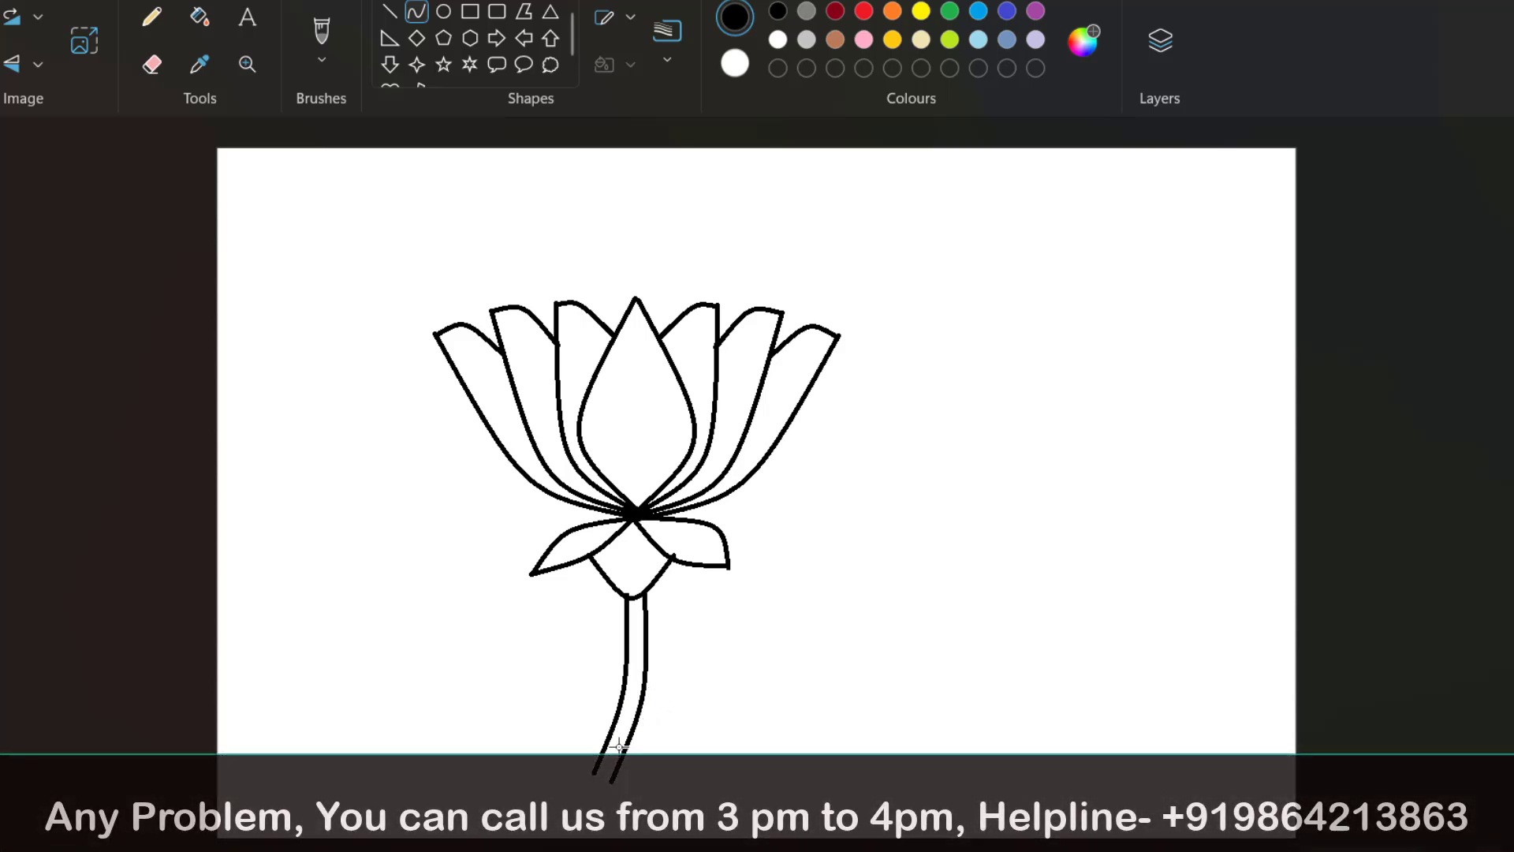
{"action": "left_click", "coordinate": [390, 11]}
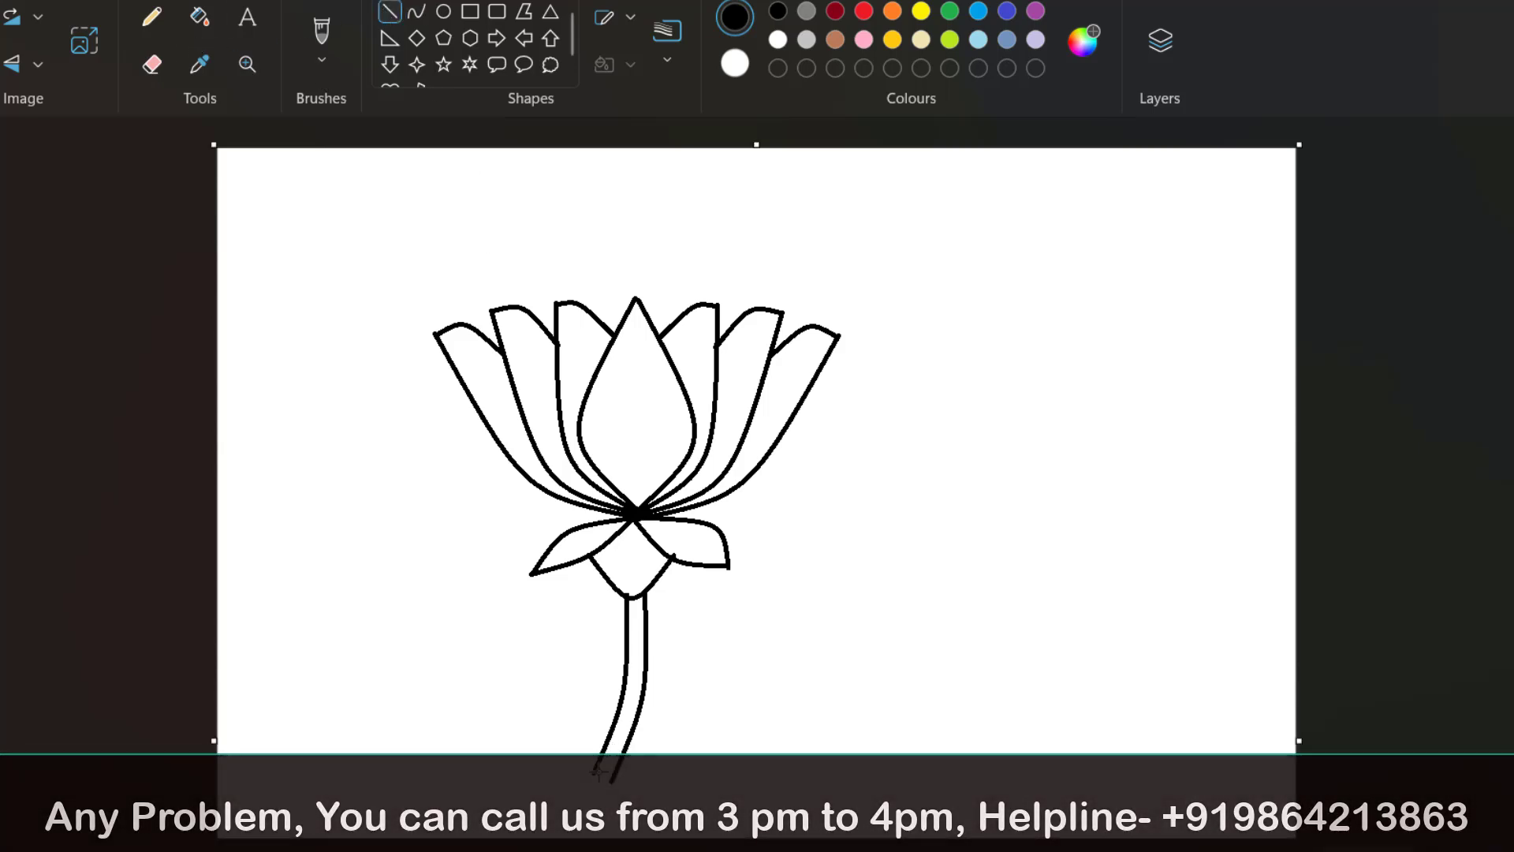
{"action": "left_click_drag", "start_coordinate": [595, 772], "coordinate": [593, 772]}
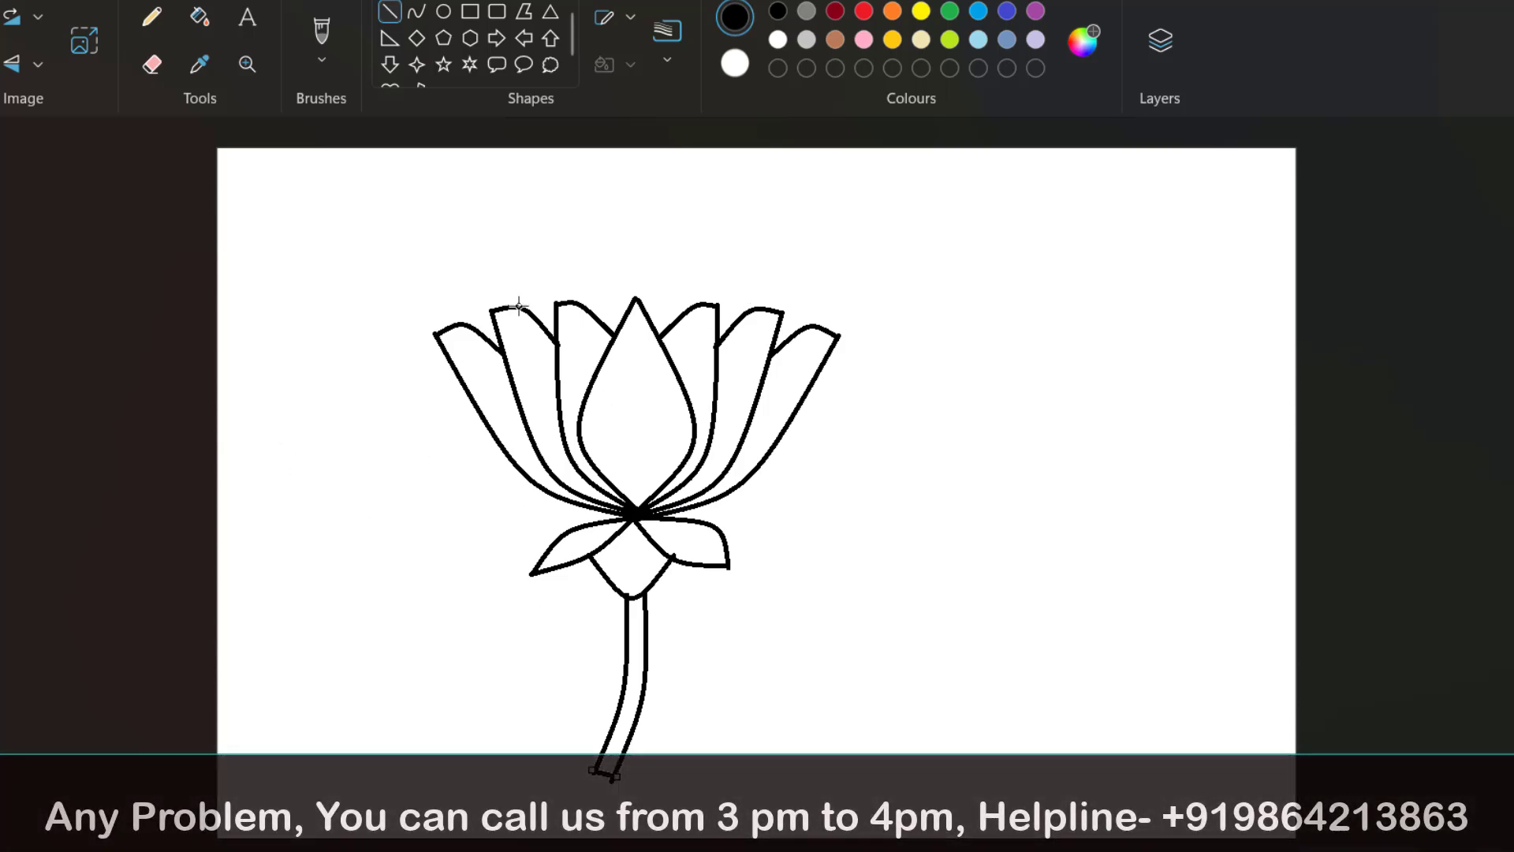
Prepare the Fill tool with a custom light pink, #FFB2D2, mixed from the palette's pink
{"action": "left_click", "coordinate": [202, 17]}
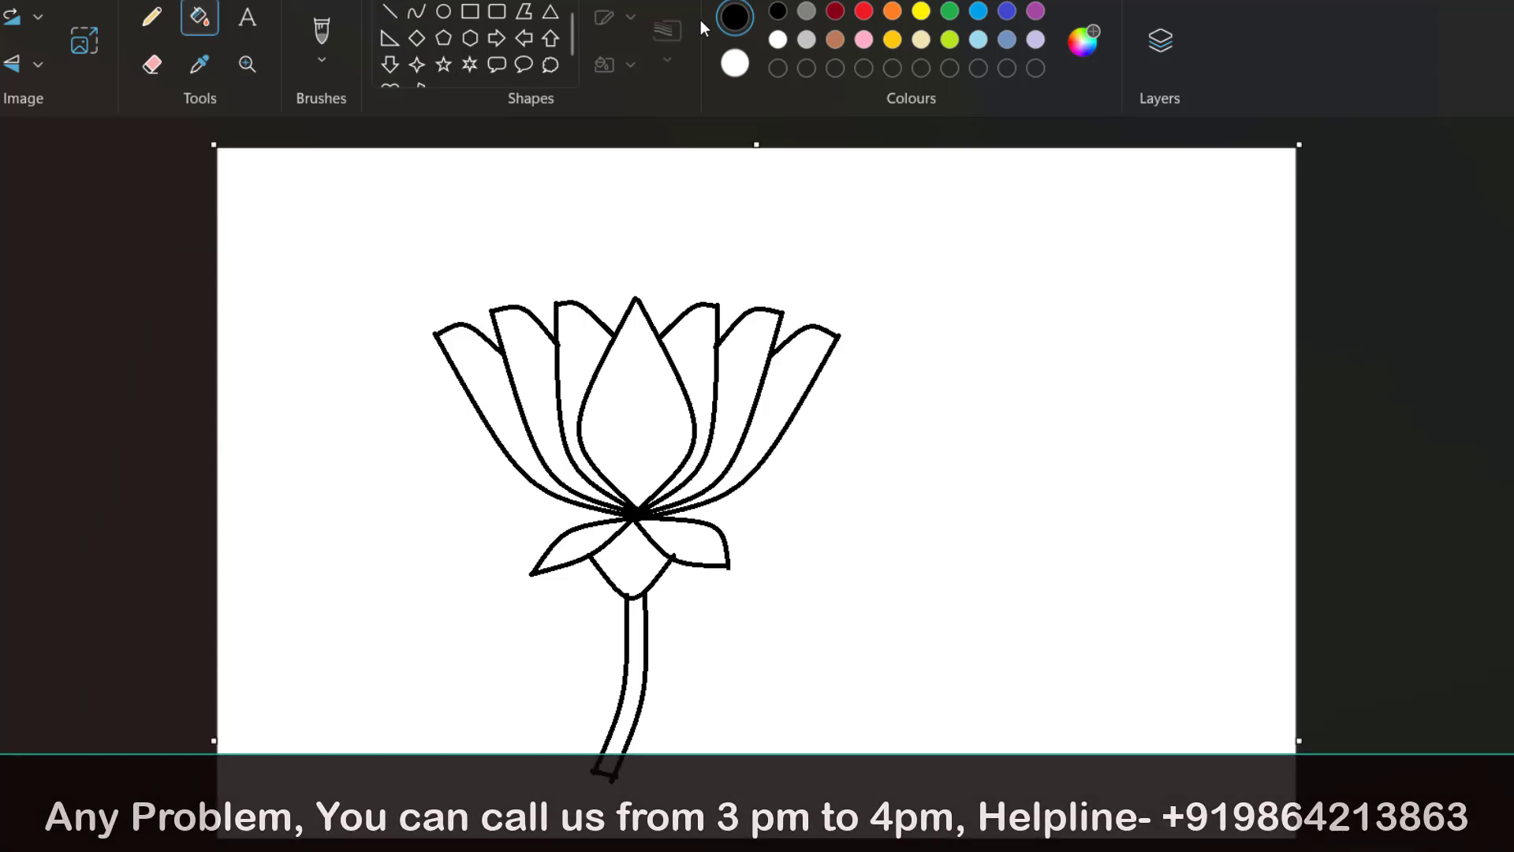
{"action": "left_click", "coordinate": [864, 39]}
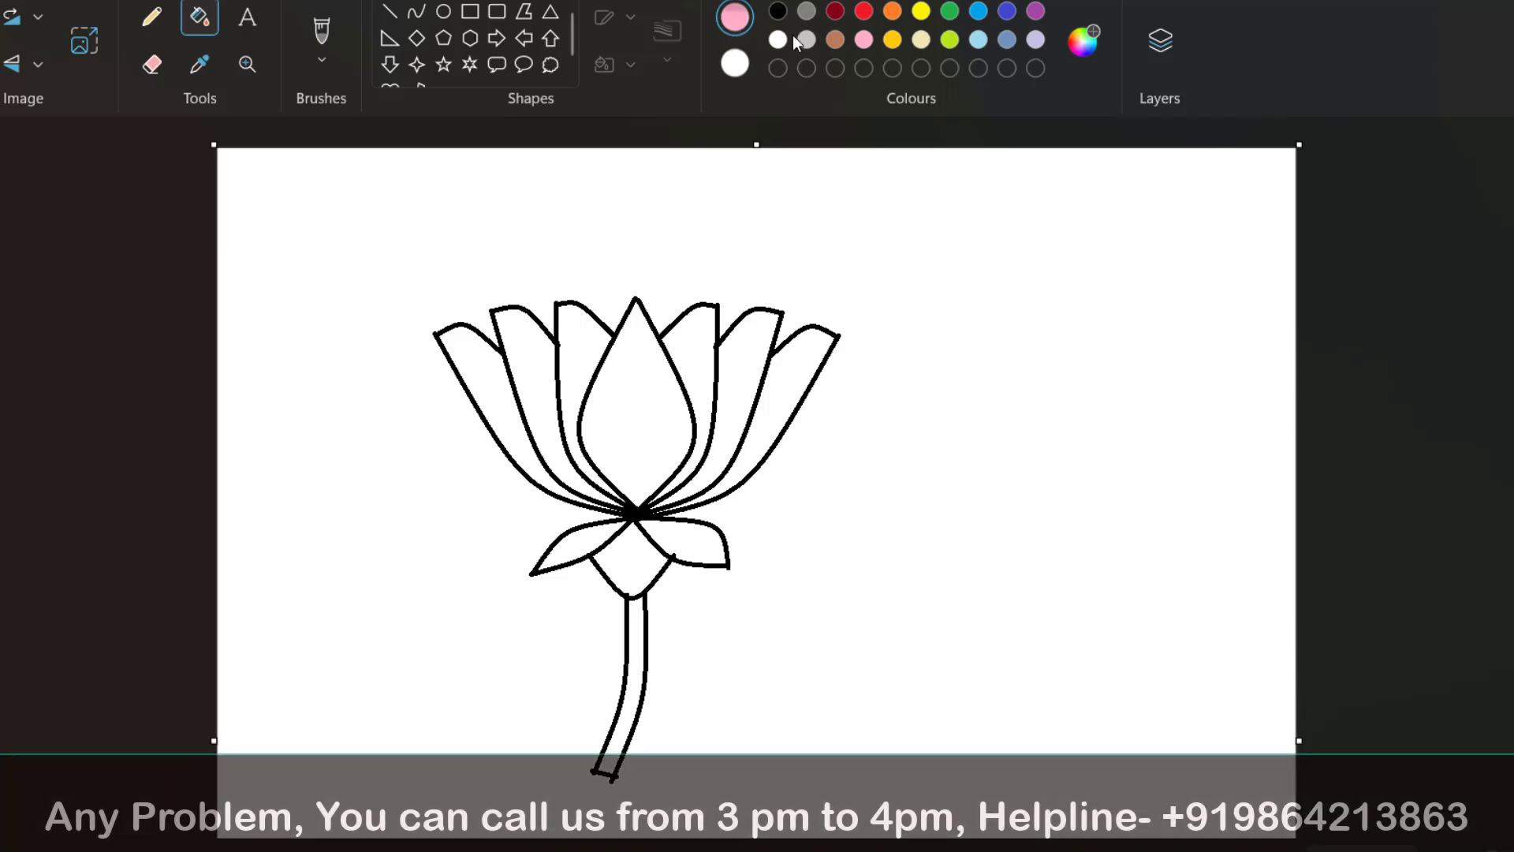
{"action": "left_click", "coordinate": [1093, 38]}
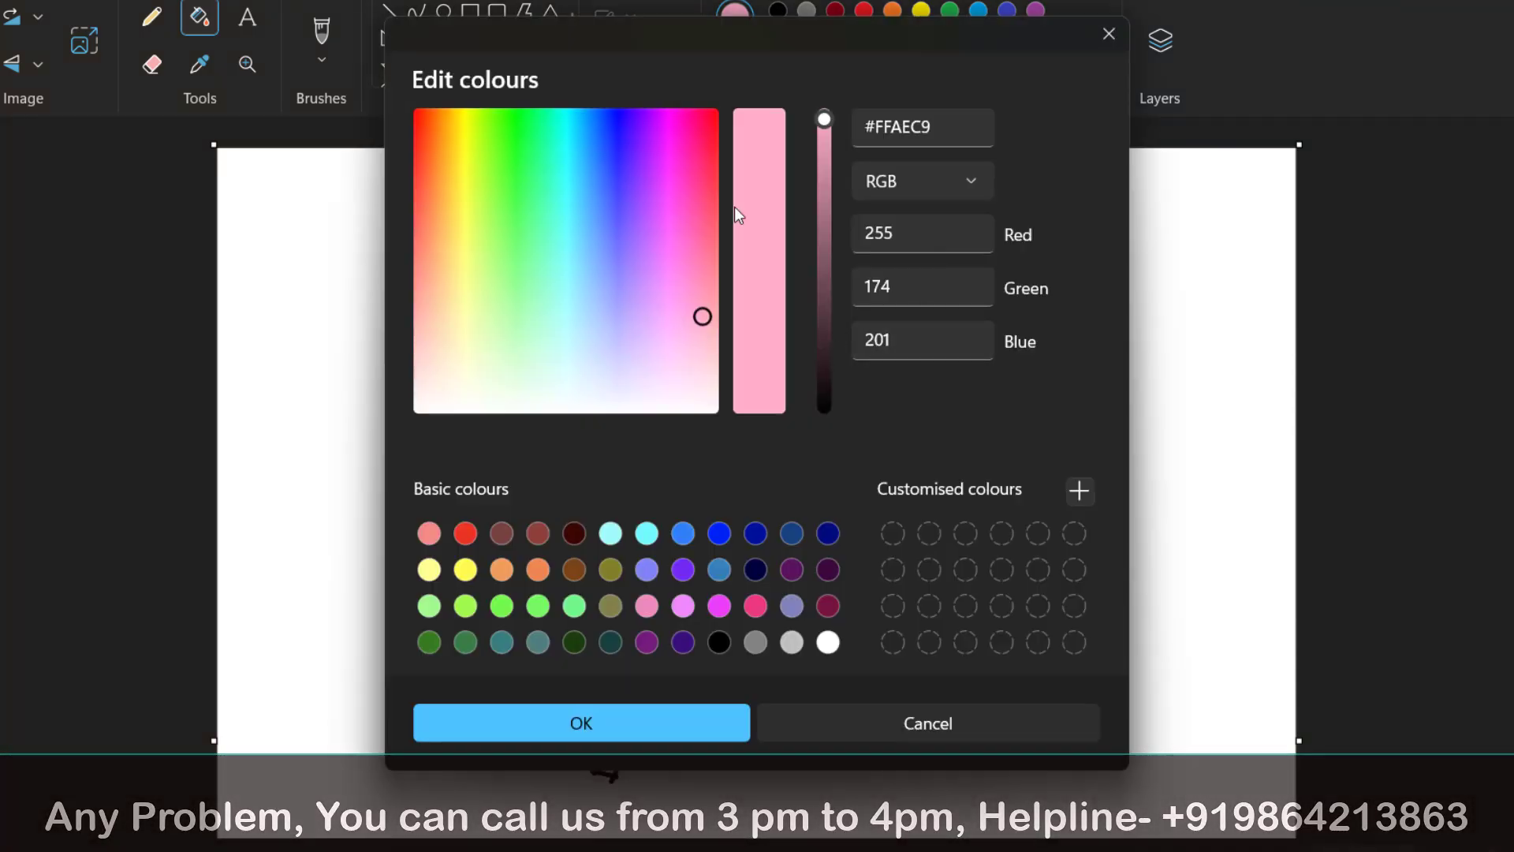
{"action": "left_click_drag", "start_coordinate": [702, 310], "coordinate": [697, 321]}
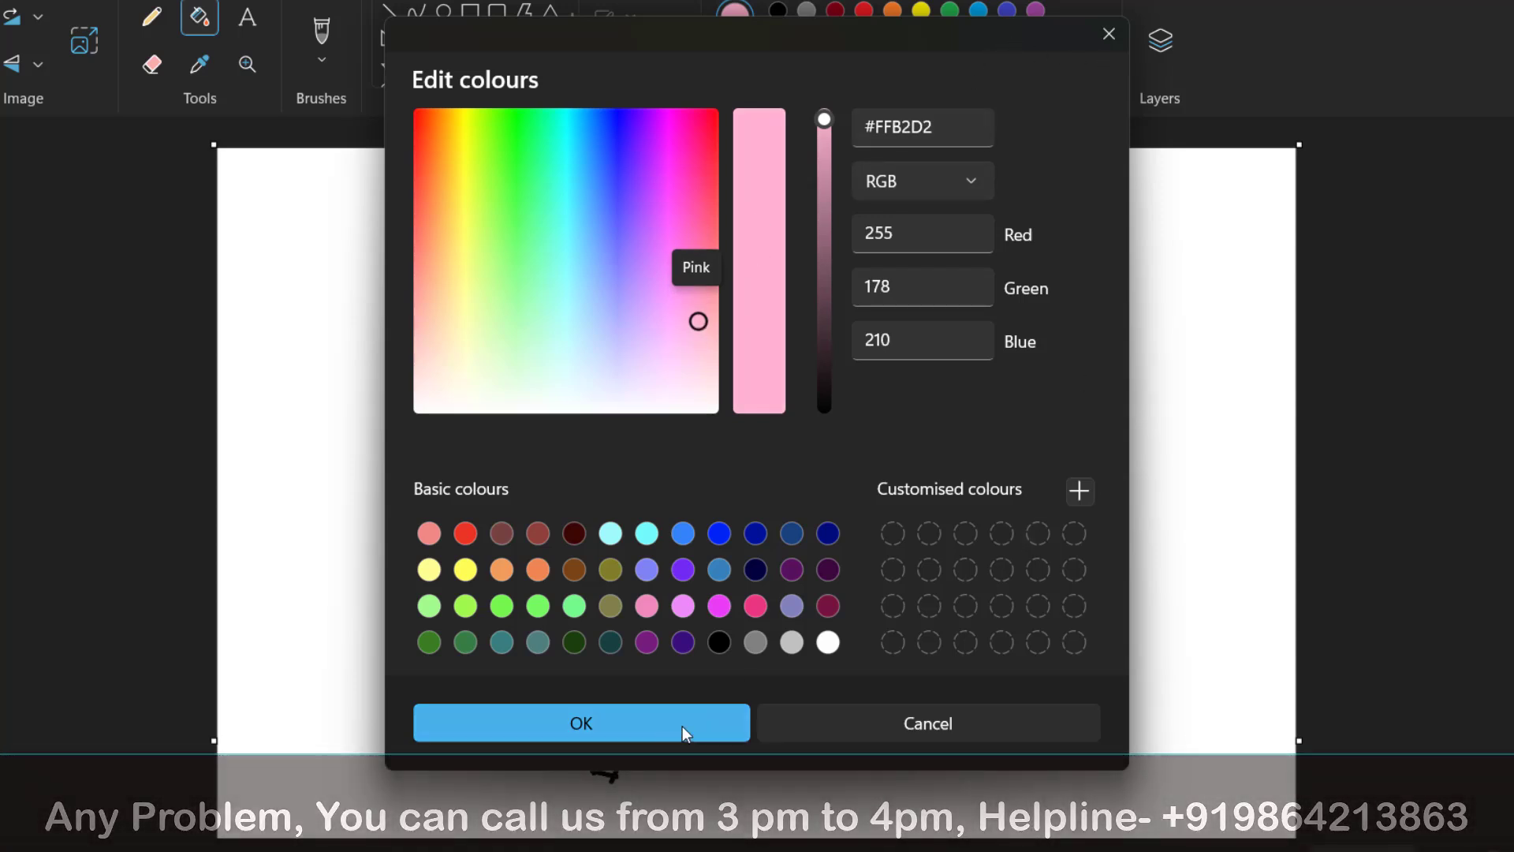
{"action": "left_click", "coordinate": [639, 737]}
Fill all seven lotus petals, including the central one, with the custom light pink
{"action": "left_click", "coordinate": [740, 369]}
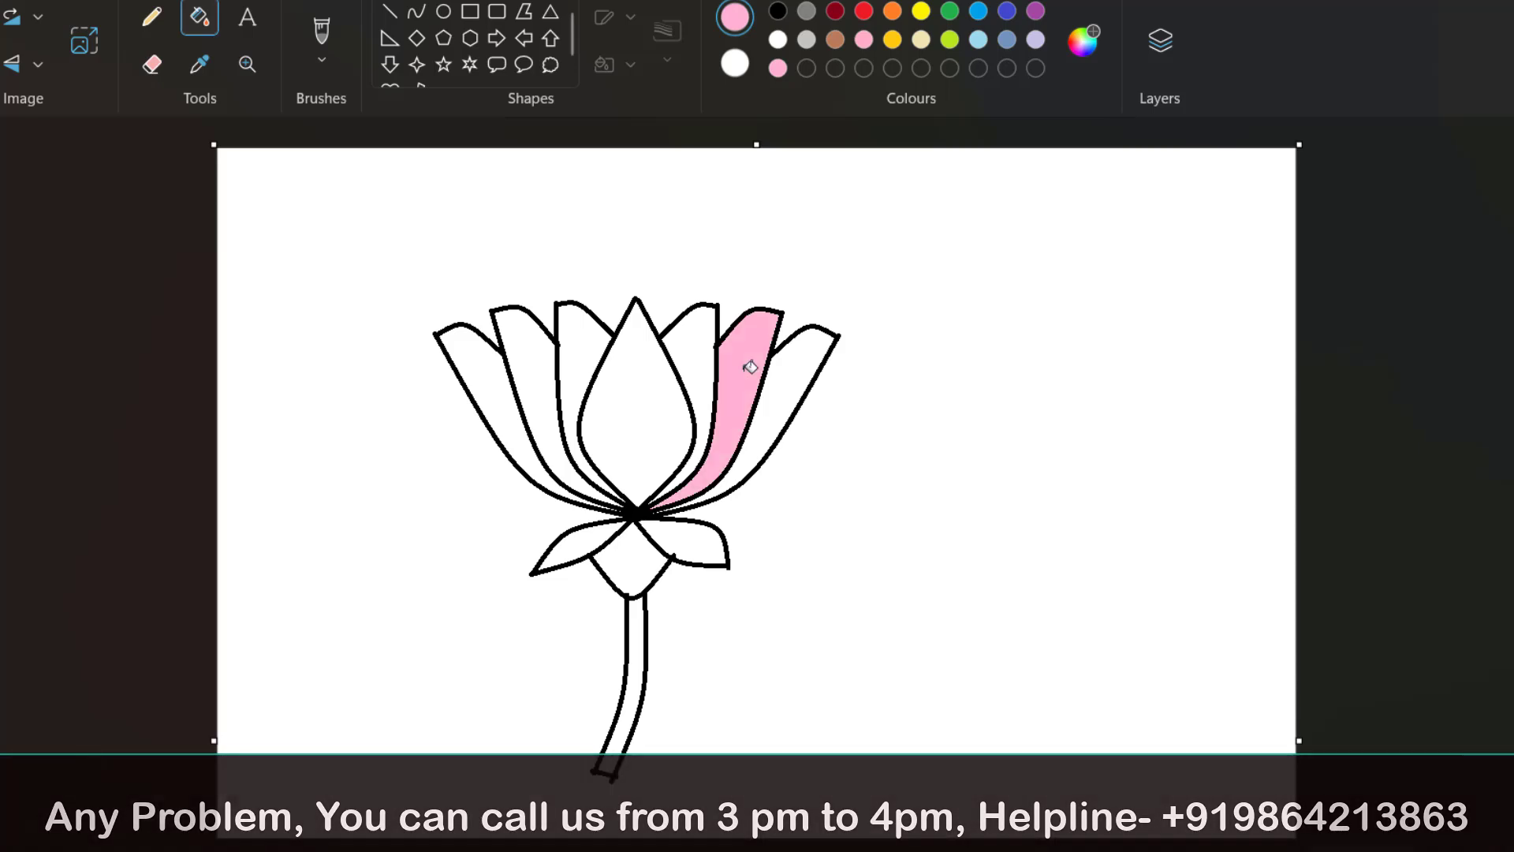
{"action": "left_click", "coordinate": [791, 403]}
{"action": "left_click", "coordinate": [689, 348]}
{"action": "left_click", "coordinate": [654, 412]}
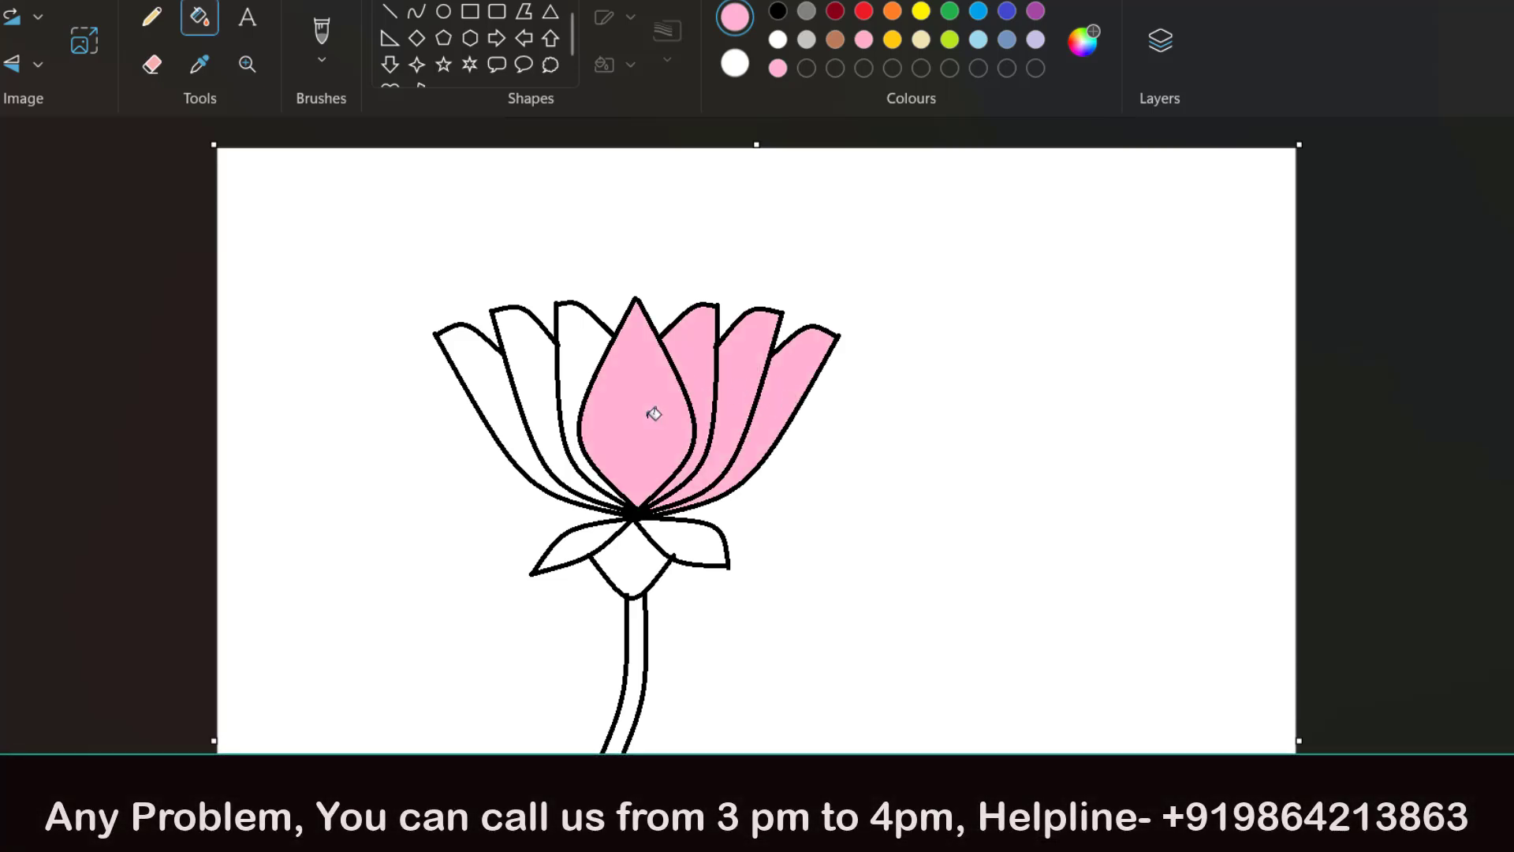
{"action": "left_click", "coordinate": [588, 362]}
{"action": "left_click", "coordinate": [531, 382]}
{"action": "left_click", "coordinate": [495, 382]}
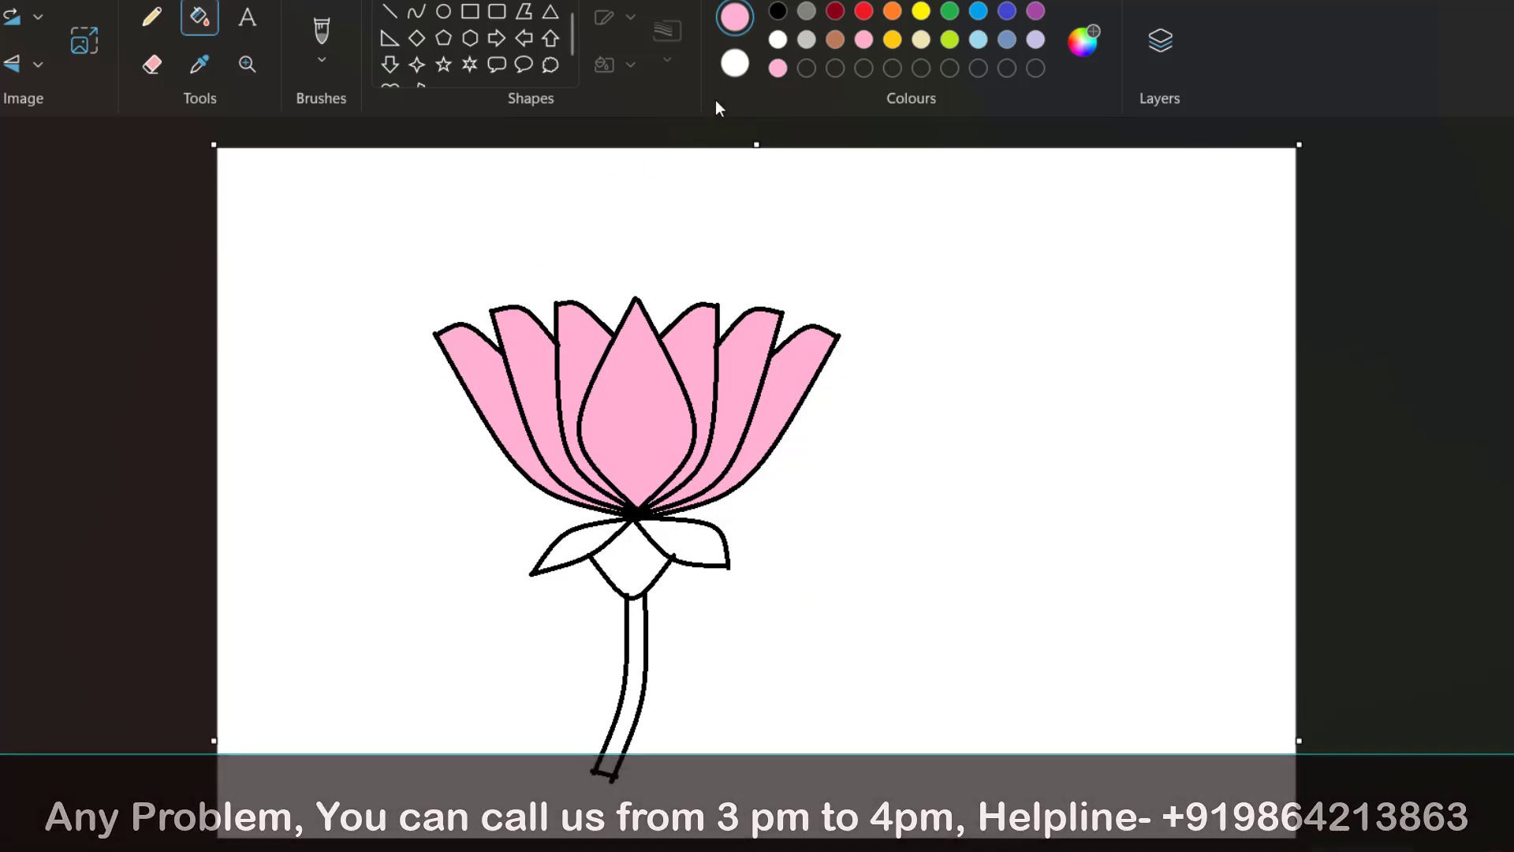
Fill both leaves under the flower with green
{"action": "left_click", "coordinate": [950, 10]}
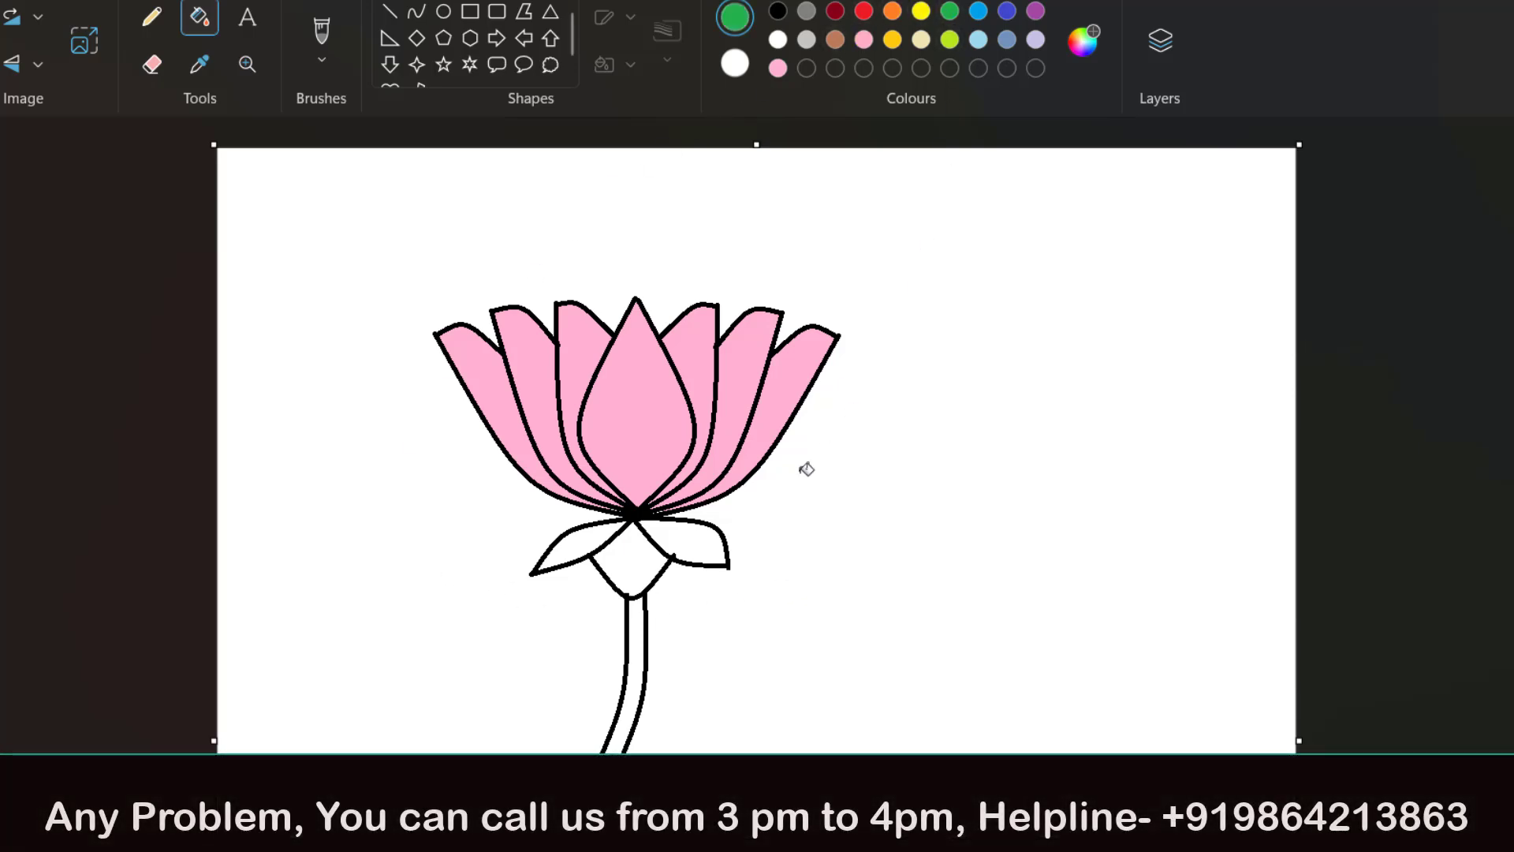
{"action": "left_click", "coordinate": [717, 540]}
{"action": "left_click", "coordinate": [567, 552]}
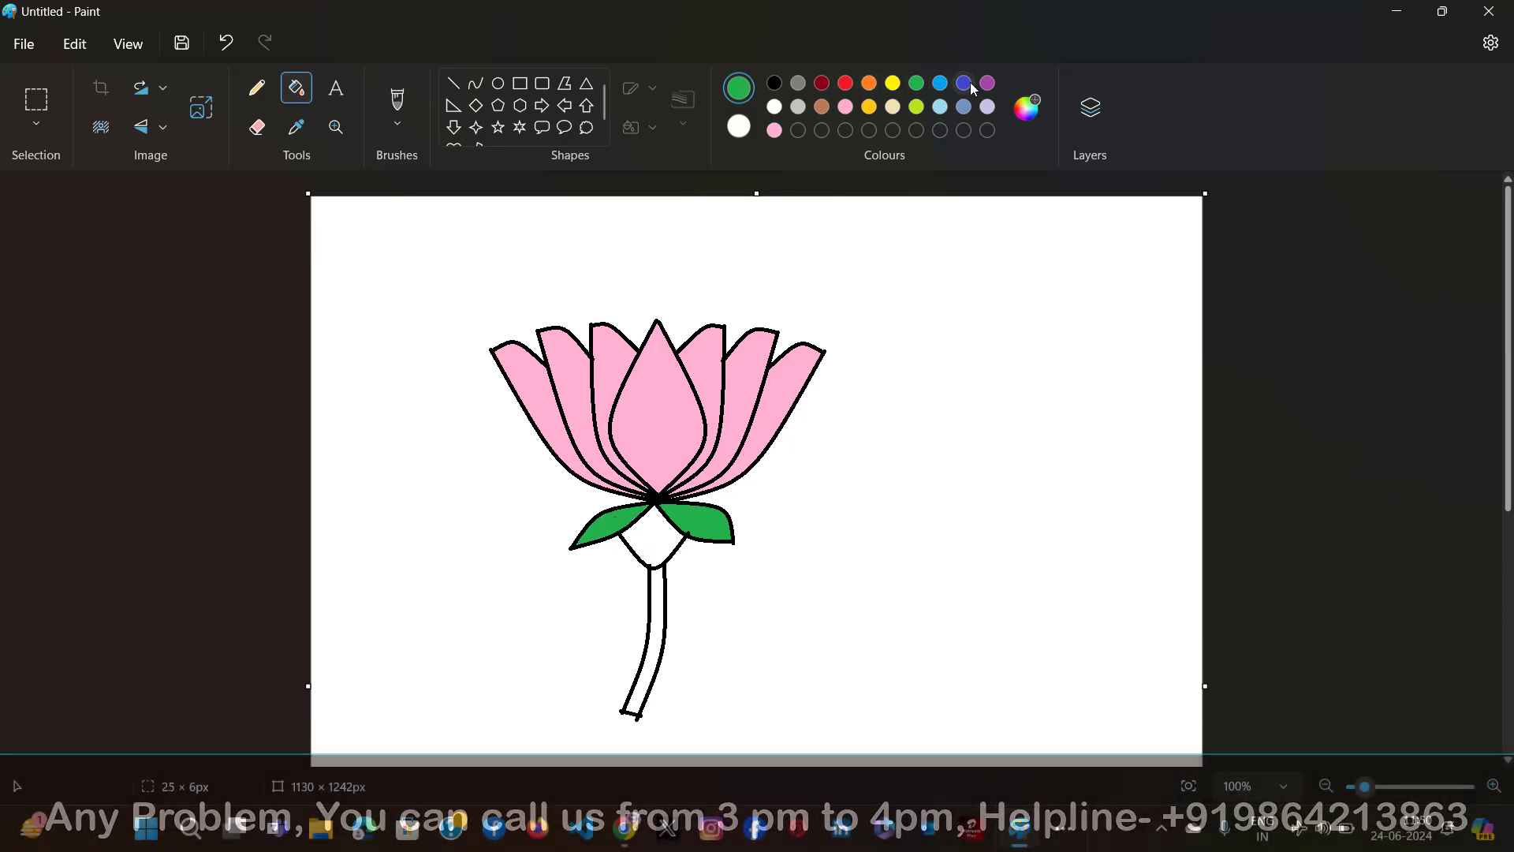
Fill the cup between the leaves with the standard palette pink and the stem with light brown
{"action": "left_click", "coordinate": [845, 108]}
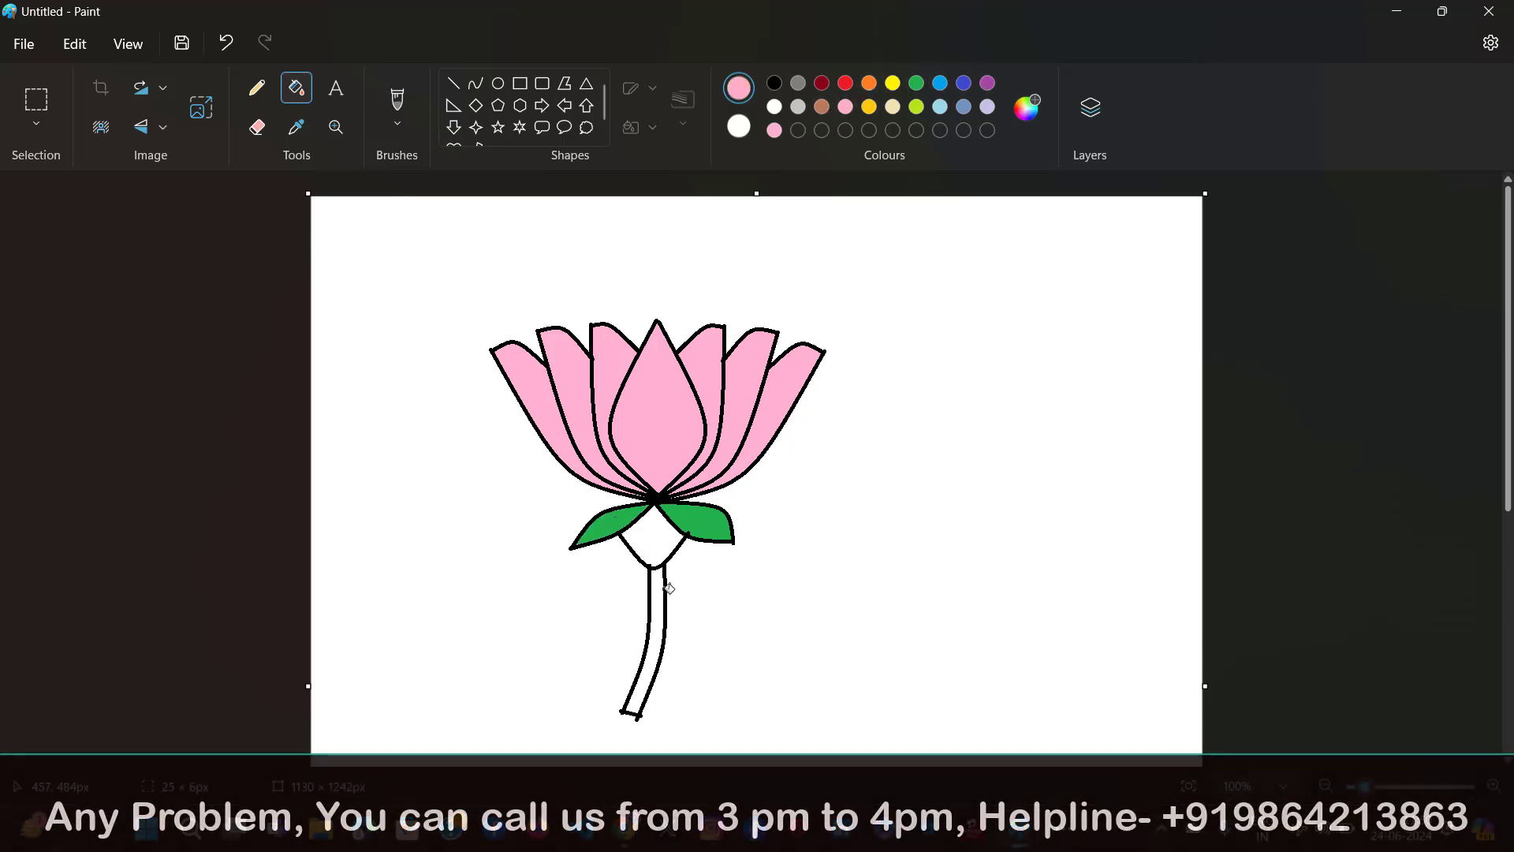
{"action": "left_click", "coordinate": [657, 543]}
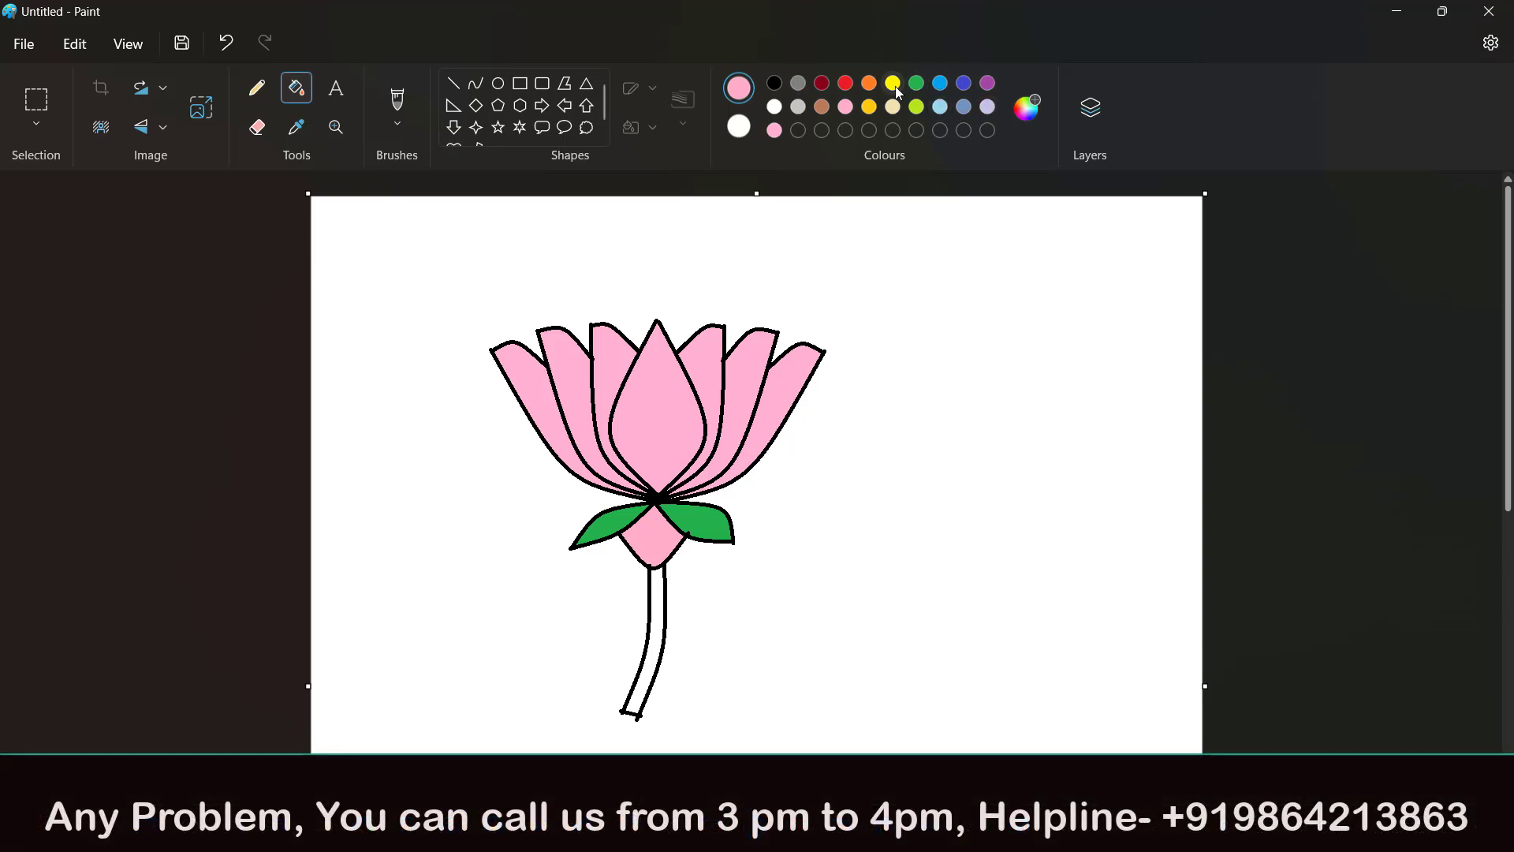
{"action": "left_click", "coordinate": [822, 107]}
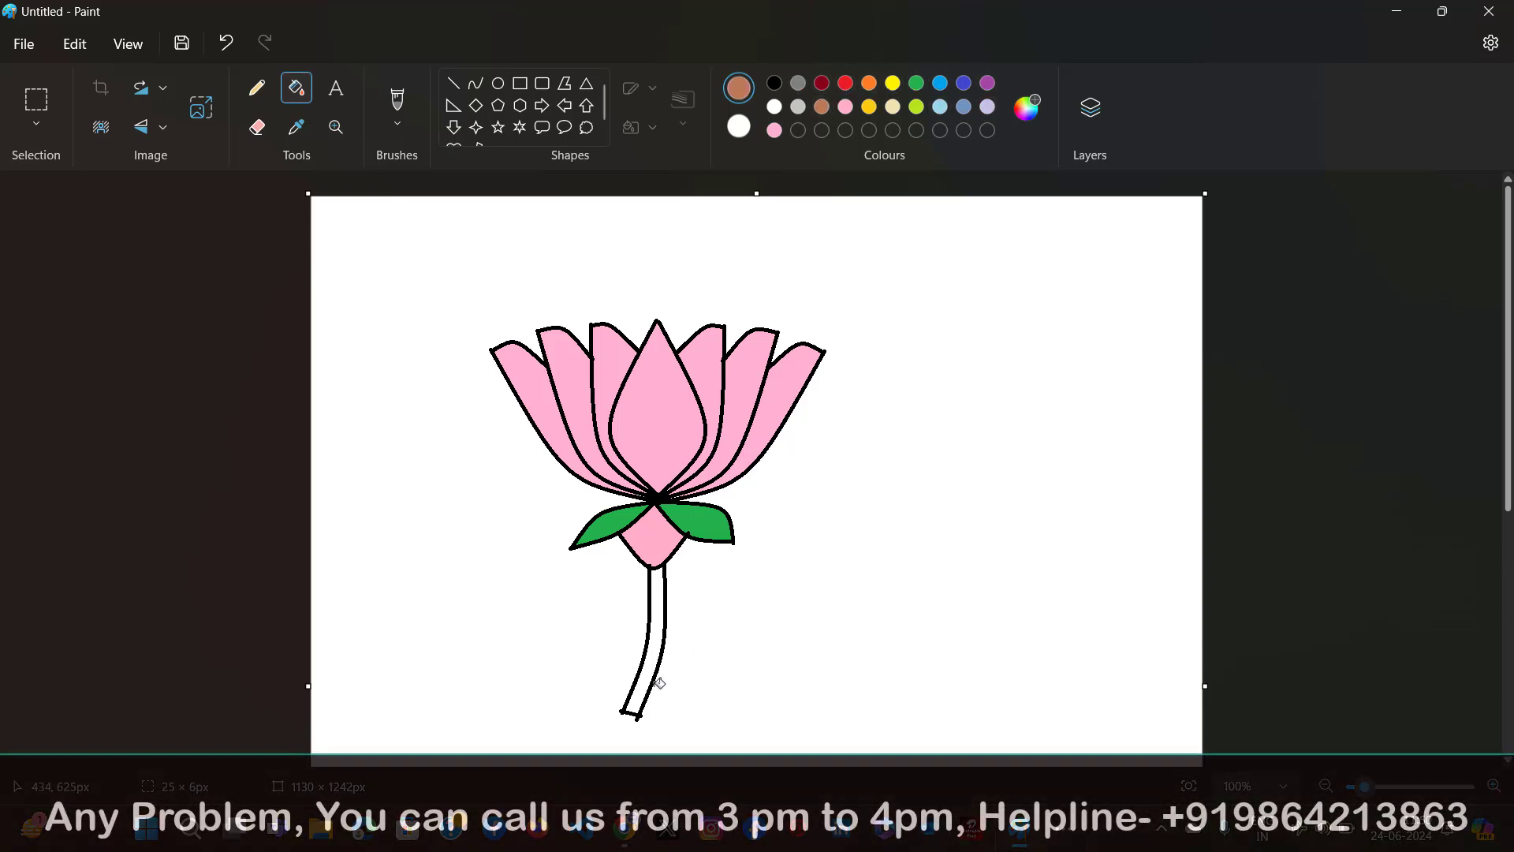
{"action": "left_click", "coordinate": [660, 656]}
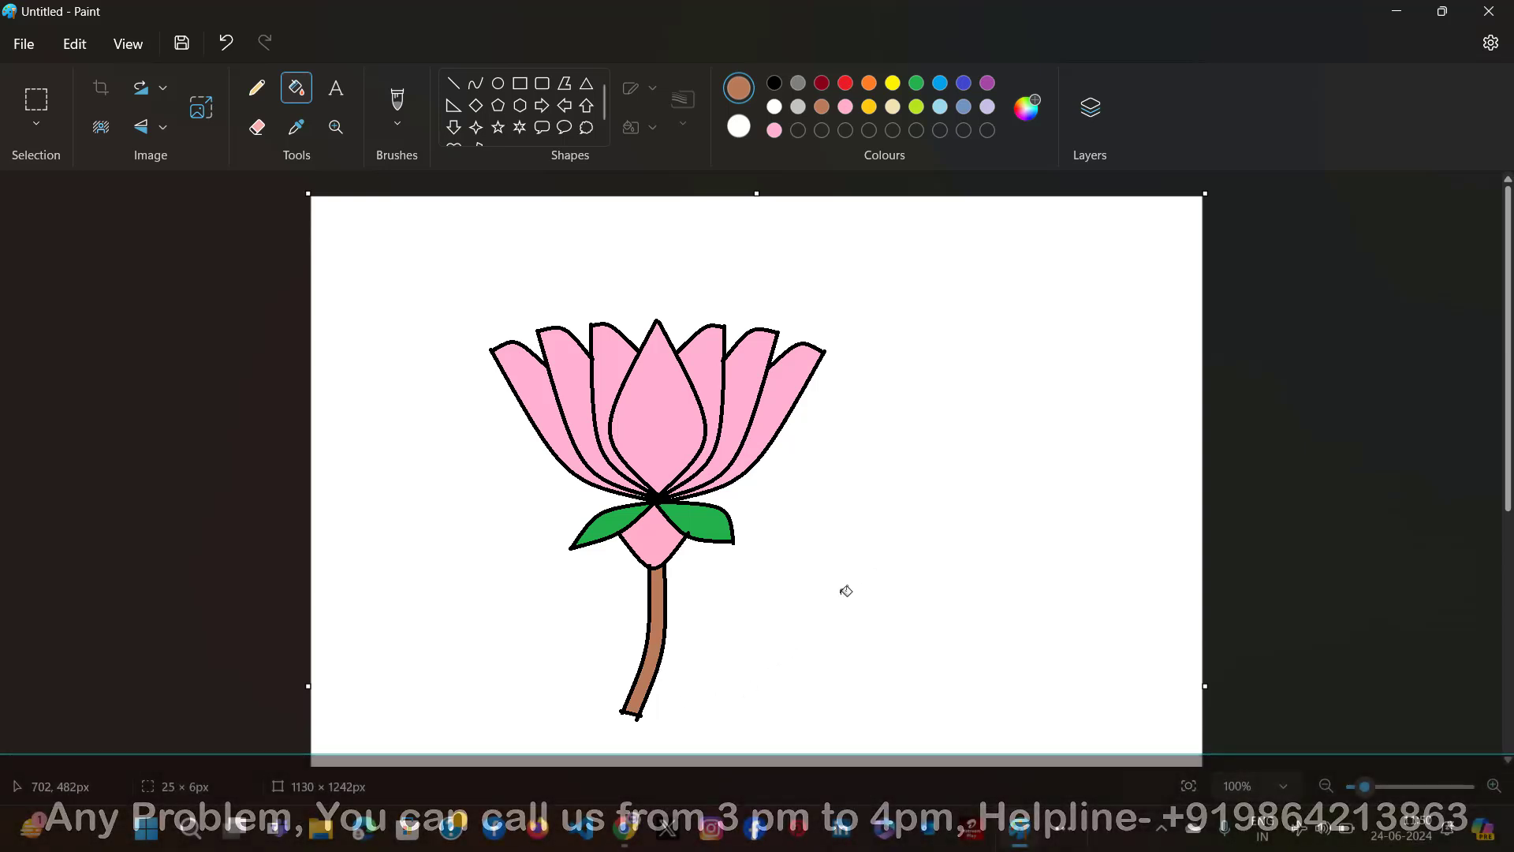